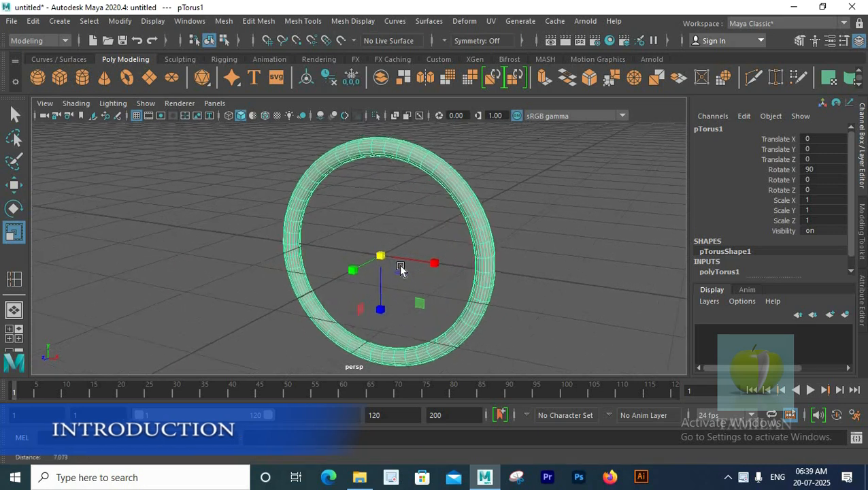
# - Set the torus's radius to 1.2
pyautogui.press('w')
pyautogui.scroll(-7, 680, 259)
pyautogui.scroll(5, 567, 258)
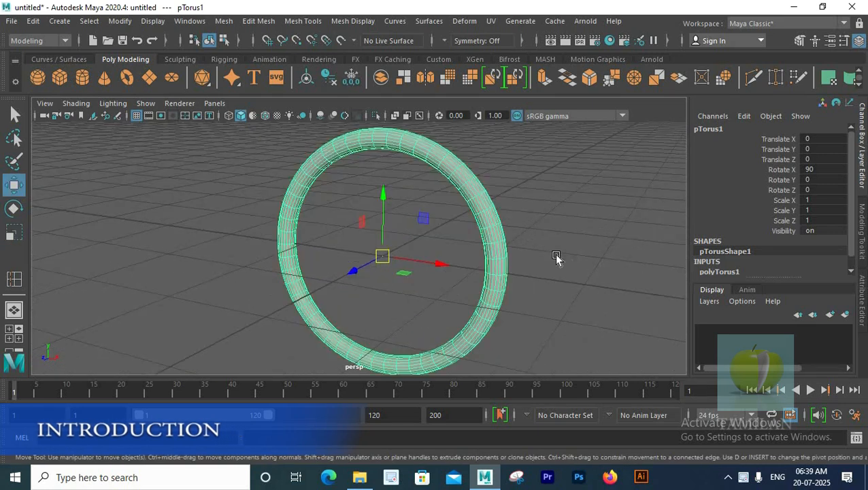
pyautogui.press('q')
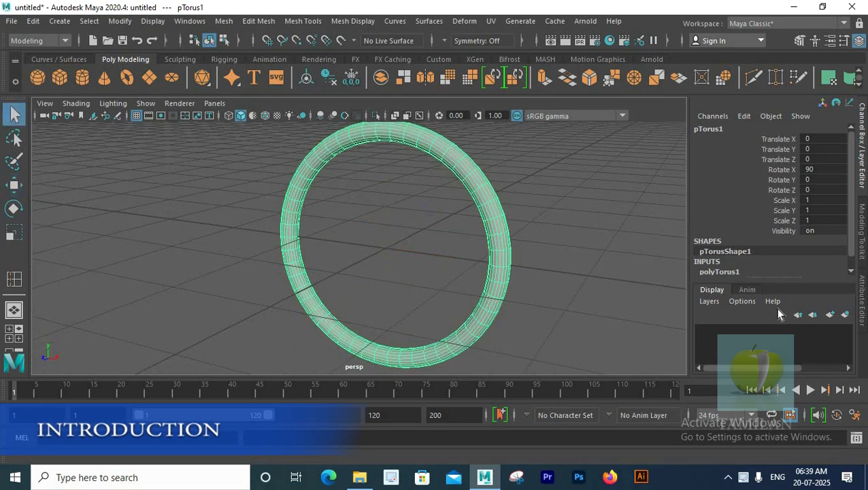
pyautogui.click(718, 271)
pyautogui.scroll(-3, 749, 231)
pyautogui.click(784, 212)
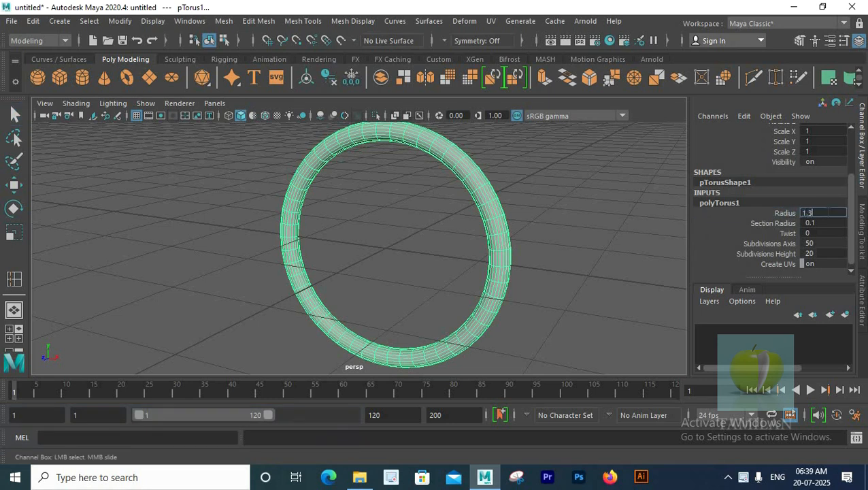
pyautogui.write('1.3')
pyautogui.press('Return')
pyautogui.press('Return')
pyautogui.keyDown('alt'); pyautogui.moveTo(416, 240); pyautogui.dragTo(354, 248); pyautogui.keyUp('alt')
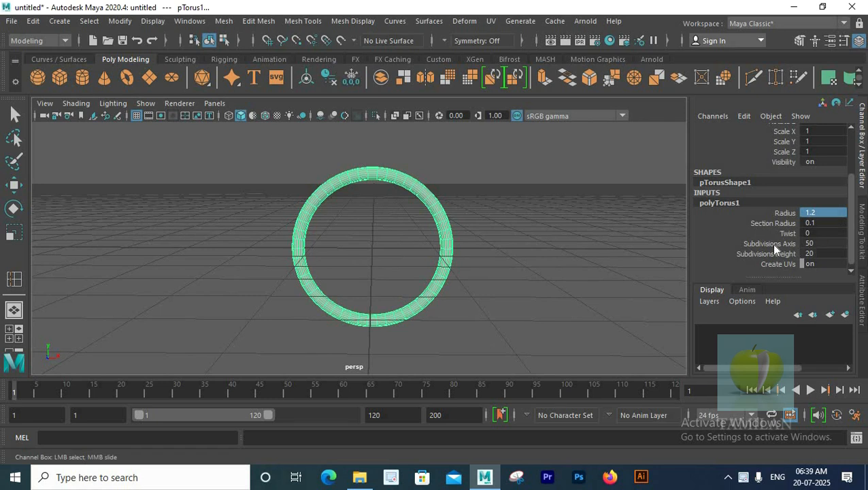
# - Set the torus's axis subdivisions to 20 and its height subdivisions to 3
pyautogui.click(771, 243)
pyautogui.keyDown('alt'); pyautogui.moveTo(363, 250); pyautogui.dragTo(490, 265, button='right'); pyautogui.keyUp('alt')
pyautogui.keyDown('alt'); pyautogui.moveTo(490, 265); pyautogui.dragTo(354, 241); pyautogui.keyUp('alt')
pyautogui.moveTo(854, 248); pyautogui.dragTo(848, 248, button='middle')
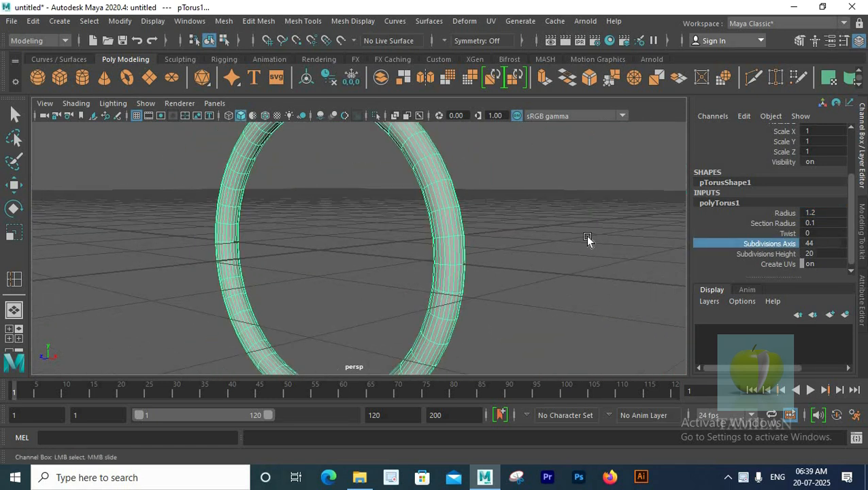
pyautogui.moveTo(555, 245); pyautogui.dragTo(576, 272, button='middle')
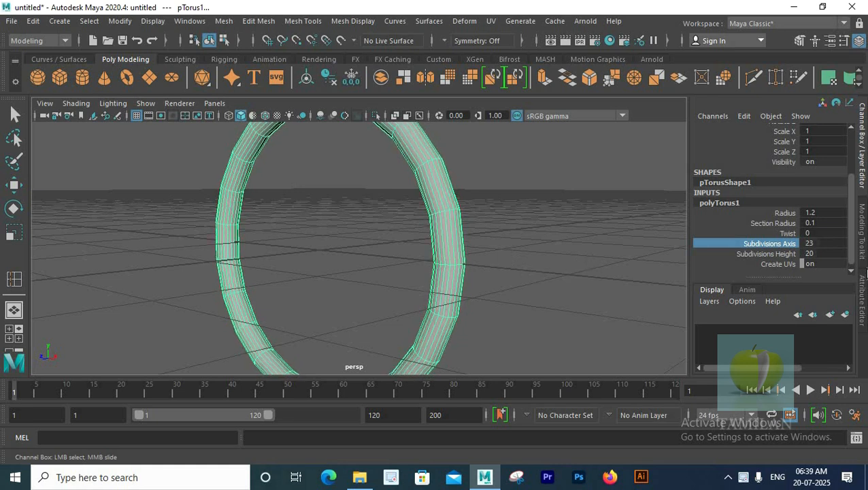
pyautogui.click(823, 243)
pyautogui.press('Tab')
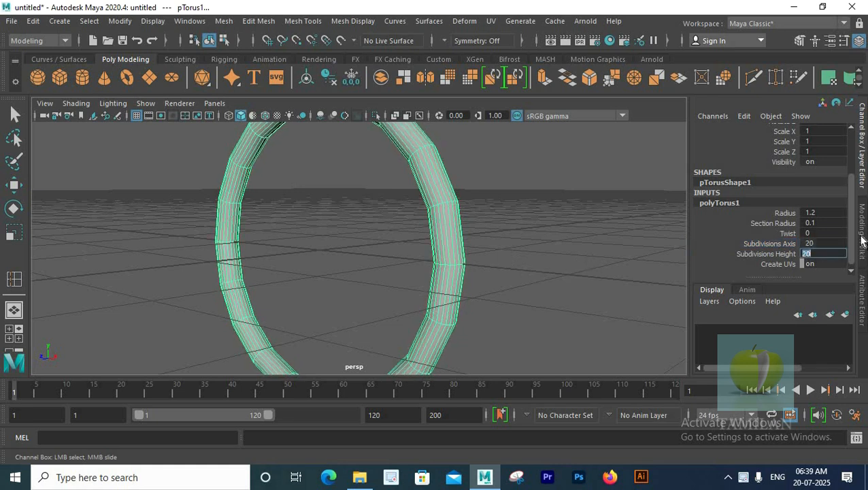
pyautogui.write('3')
pyautogui.press('Return')
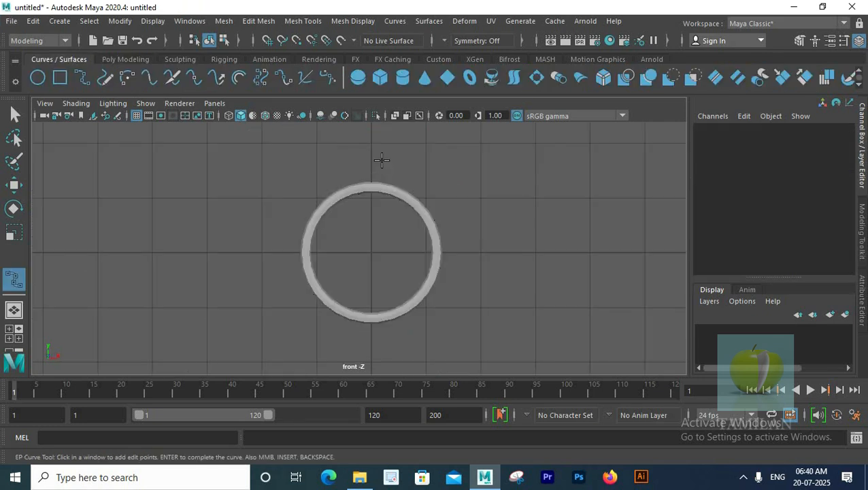
# - Draw a four-point EP curve in the front view, from above the ring down along its upper right outer edge
pyautogui.click(382, 161)
pyautogui.click(389, 176)
pyautogui.click(405, 190)
pyautogui.click(410, 198)
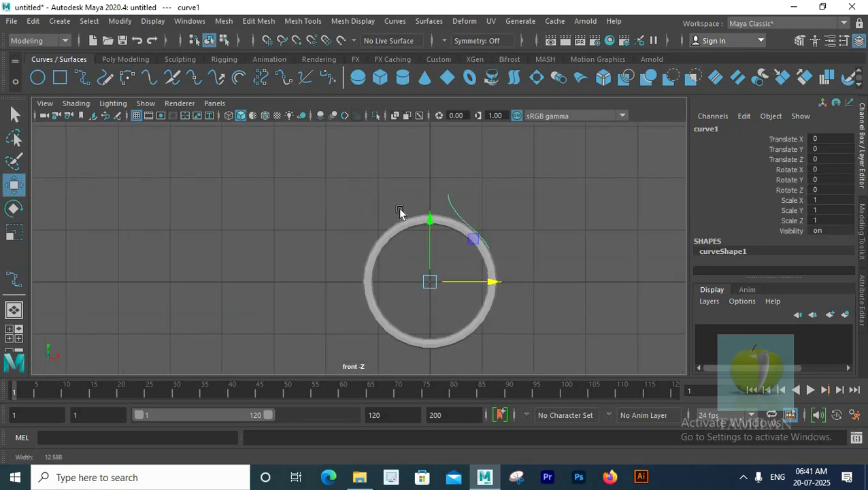
# - Create a polygon cube and move it up above the ring
pyautogui.keyDown('alt'); pyautogui.moveTo(402, 210); pyautogui.dragTo(476, 209, button='right'); pyautogui.keyUp('alt')
pyautogui.keyDown('alt'); pyautogui.moveTo(476, 209); pyautogui.dragTo(452, 219, button='middle'); pyautogui.keyUp('alt')
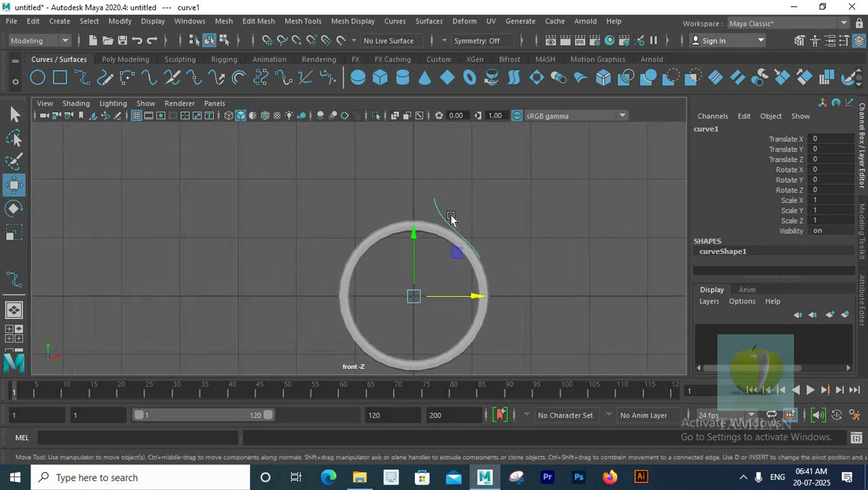
pyautogui.keyDown('alt'); pyautogui.moveTo(116, 109); pyautogui.dragTo(100, 124, button='middle'); pyautogui.keyUp('alt')
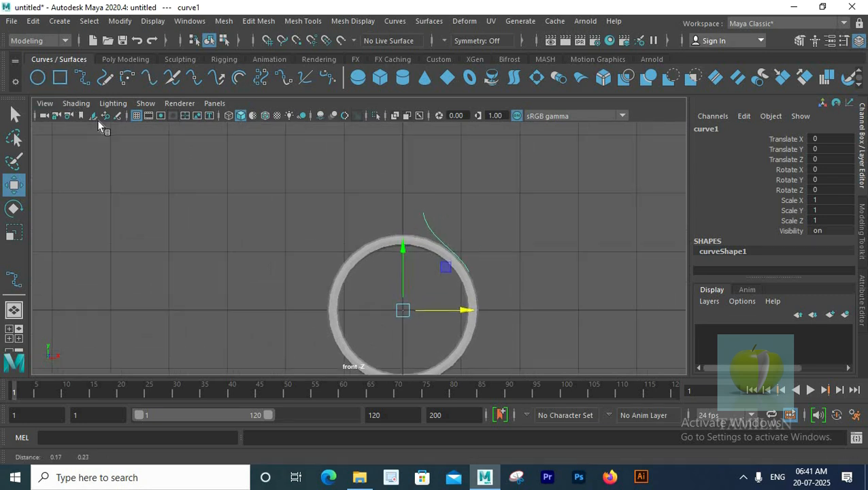
pyautogui.click(123, 60)
pyautogui.moveTo(401, 256); pyautogui.dragTo(418, 128)
pyautogui.click(511, 173)
pyautogui.keyDown('alt'); pyautogui.moveTo(510, 173); pyautogui.dragTo(401, 264, button='right'); pyautogui.keyUp('alt')
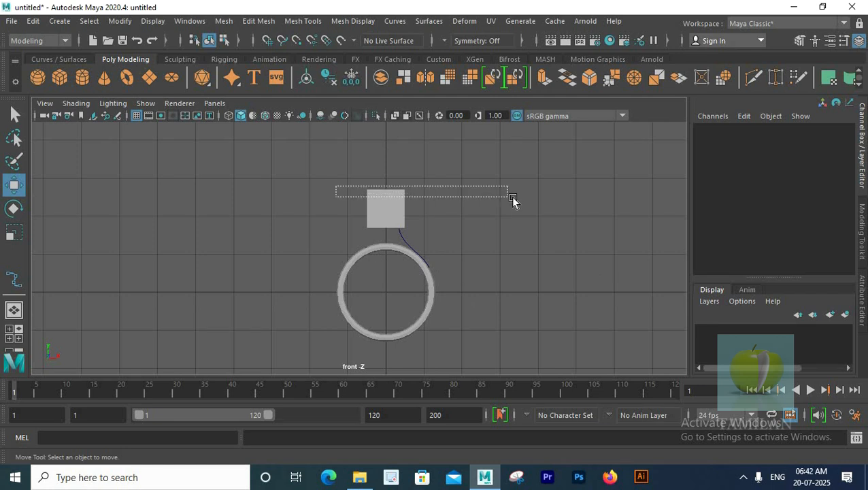
# - Resize the cube to width 0.02, height 0.1 and depth 0.2, and move it to the curve's upper end
pyautogui.moveTo(512, 197); pyautogui.dragTo(512, 197)
pyautogui.scroll(2, 465, 234)
pyautogui.scroll(-3, 760, 252)
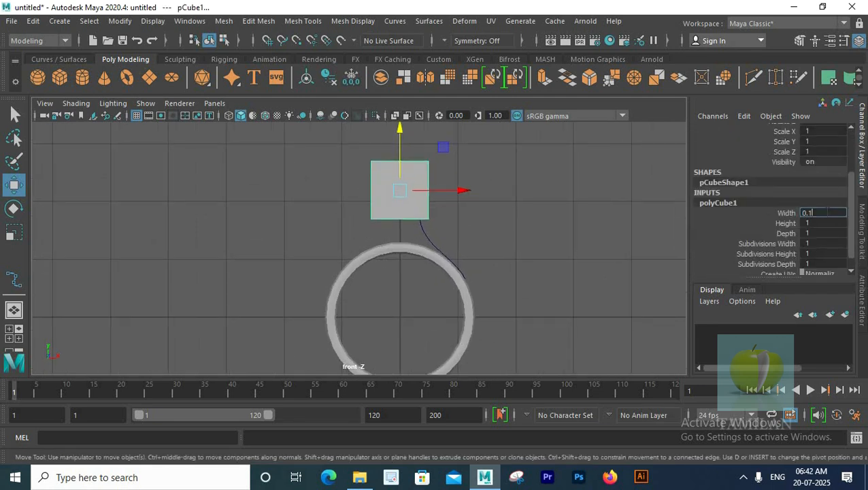
pyautogui.press('Return')
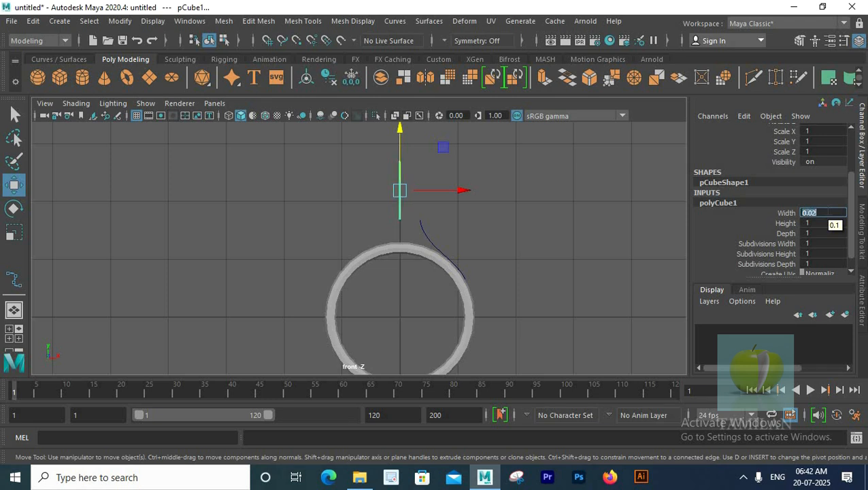
pyautogui.press('Return')
pyautogui.scroll(3, 375, 251)
pyautogui.moveTo(424, 150); pyautogui.dragTo(482, 151)
pyautogui.scroll(-6, 453, 209)
# - Extrude the thin cube's bottom face along the selected curve with 10 divisions
pyautogui.moveTo(371, 127); pyautogui.dragTo(375, 189, button='right')
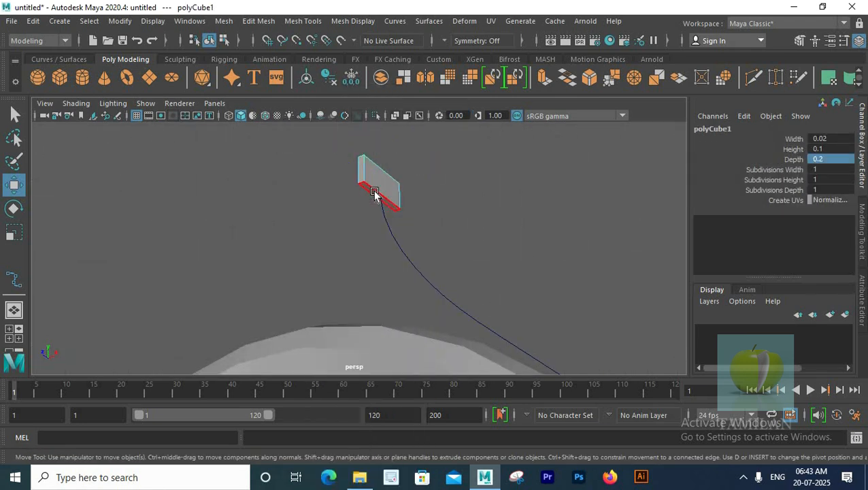
pyautogui.click(374, 193)
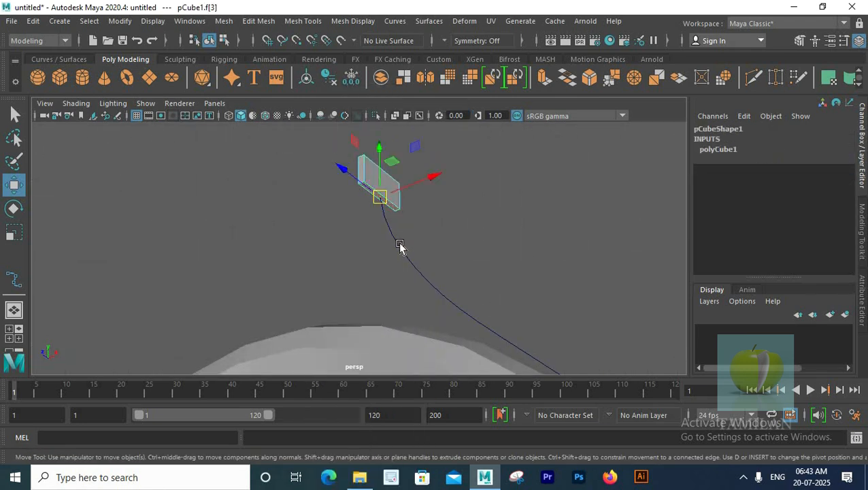
pyautogui.keyDown('shift'); pyautogui.click(394, 248); pyautogui.keyUp('shift')
pyautogui.hotkey('ctrl', 'e')
pyautogui.click(224, 21)
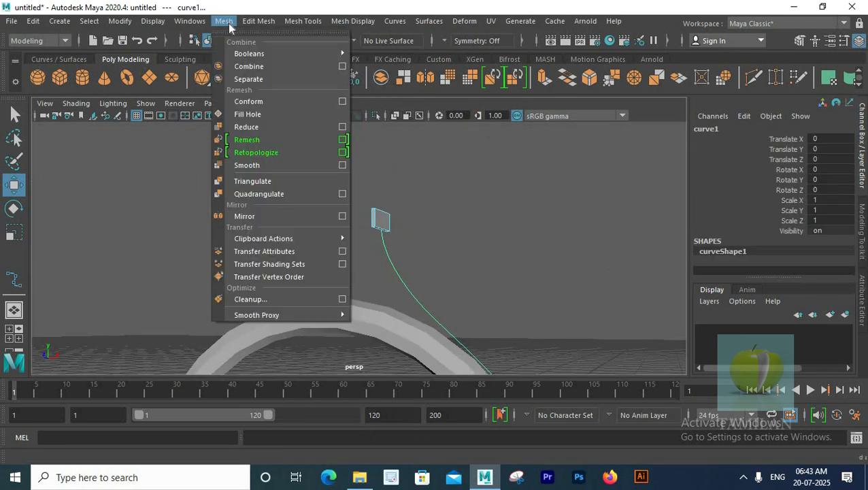
pyautogui.click(250, 21)
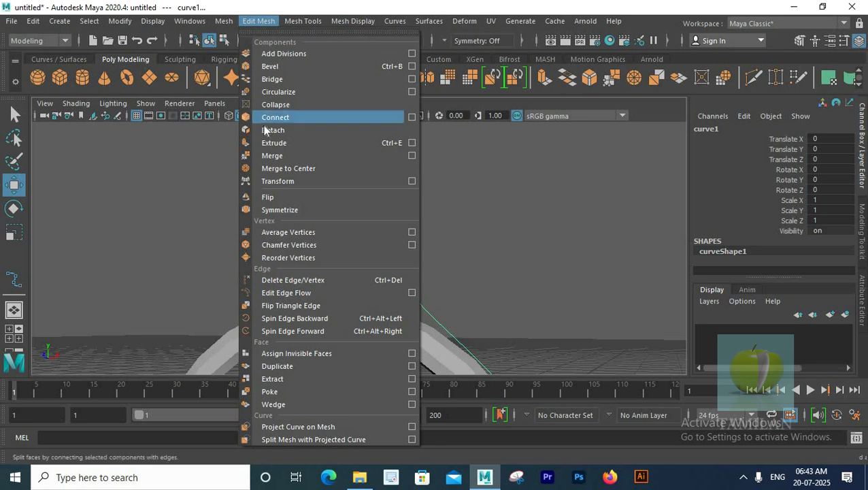
pyautogui.click(411, 143)
pyautogui.moveTo(469, 163); pyautogui.dragTo(695, 160)
pyautogui.doubleClick(626, 211)
pyautogui.write('10')
pyautogui.click(691, 382)
pyautogui.keyDown('alt'); pyautogui.moveTo(422, 293); pyautogui.dragTo(150, 275); pyautogui.keyUp('alt')
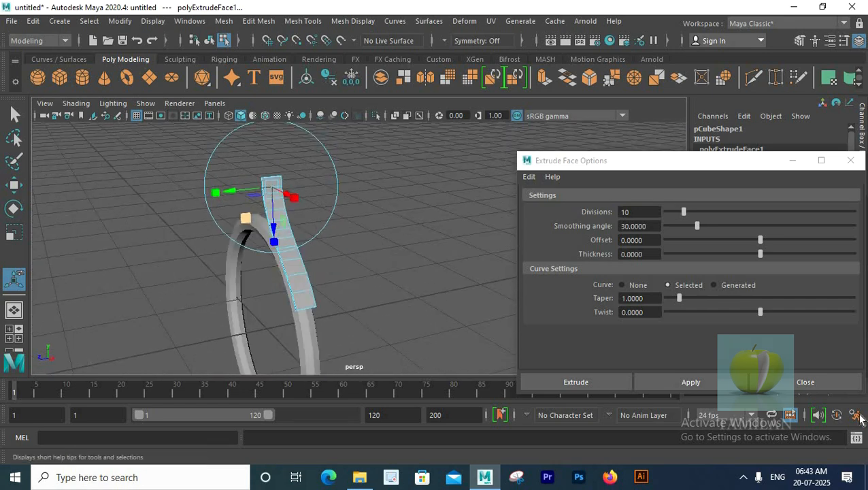
pyautogui.click(817, 386)
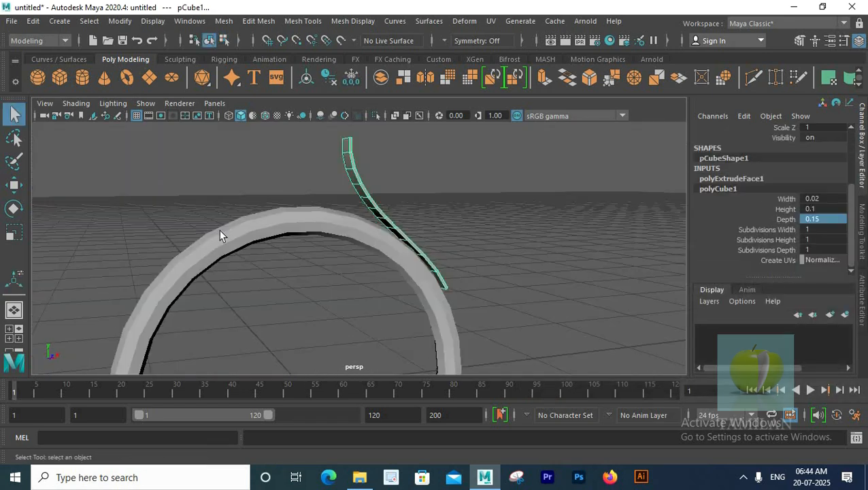
# - Mirror the curved prong across the world X axis in the negative direction, combined with the original
pyautogui.press('space')
pyautogui.press('space')
pyautogui.press('space')
pyautogui.press('space')
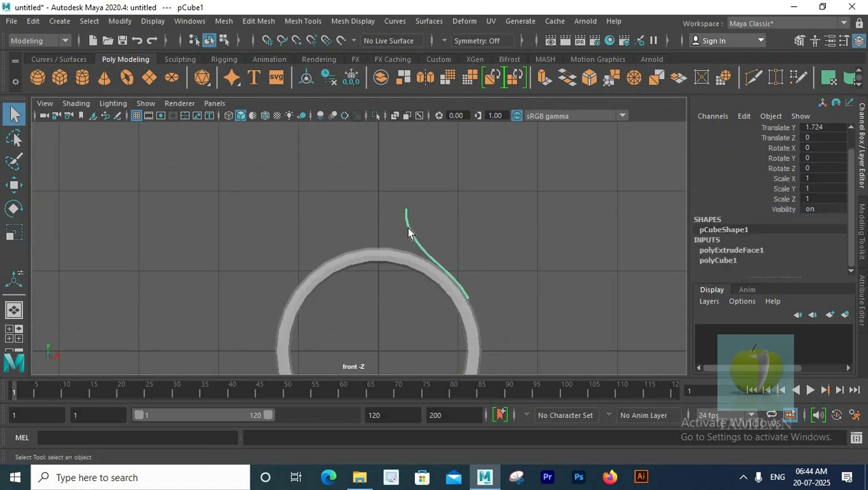
pyautogui.keyDown('shift'); pyautogui.rightClick(408, 233); pyautogui.keyUp('shift')
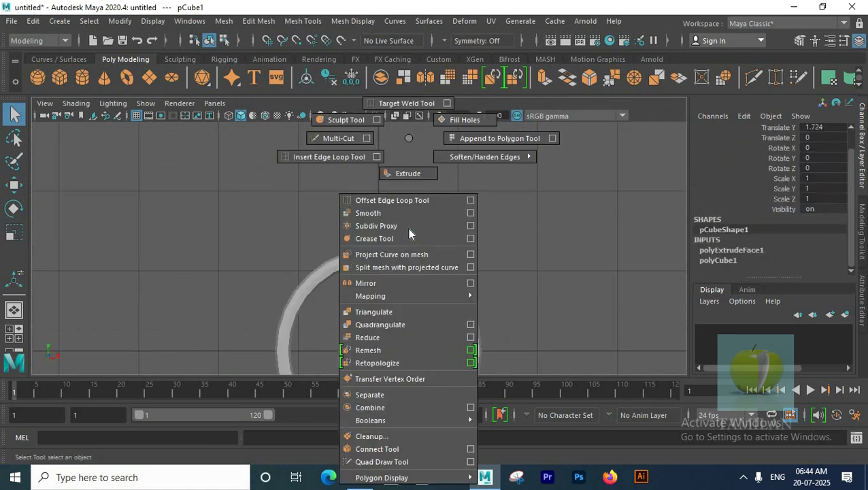
pyautogui.click(470, 283)
pyautogui.moveTo(678, 166); pyautogui.dragTo(668, 78)
pyautogui.click(693, 385)
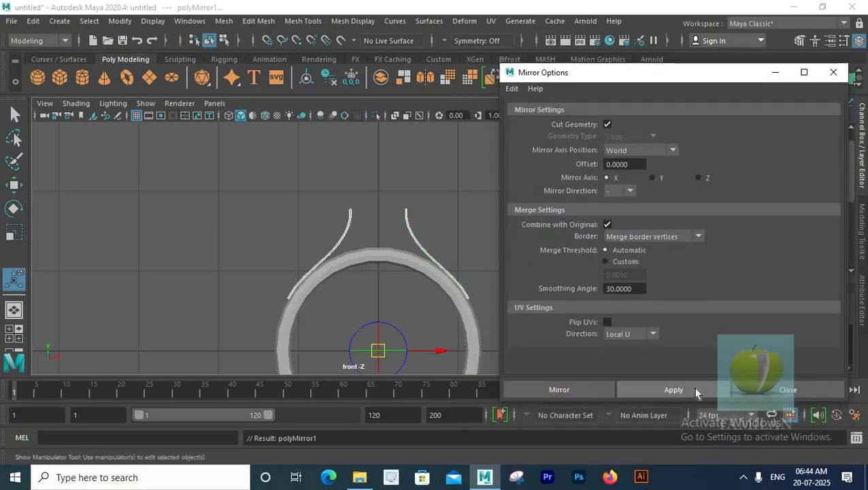
pyautogui.keyDown('alt'); pyautogui.moveTo(370, 273); pyautogui.dragTo(362, 245, button='middle'); pyautogui.keyUp('alt')
pyautogui.keyDown('alt'); pyautogui.moveTo(363, 245); pyautogui.dragTo(380, 255, button='right'); pyautogui.keyUp('alt')
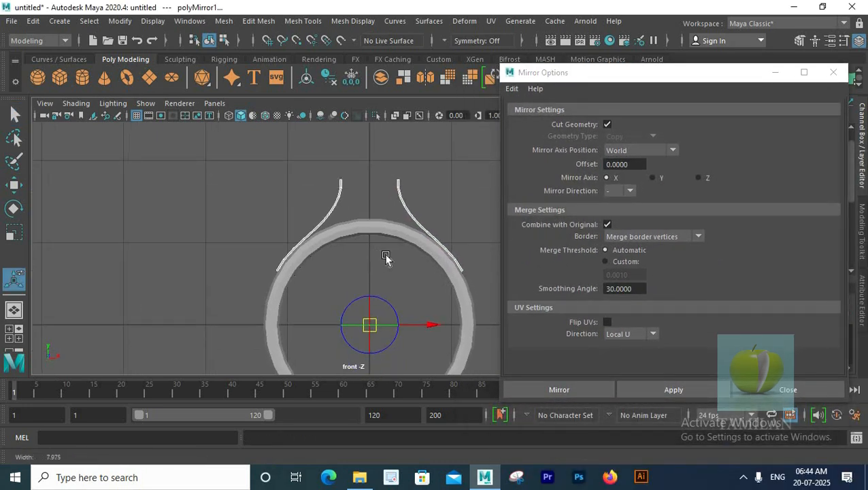
pyautogui.click(807, 389)
pyautogui.moveTo(402, 126); pyautogui.dragTo(479, 118, button='right')
pyautogui.click(430, 200)
pyautogui.press('space')
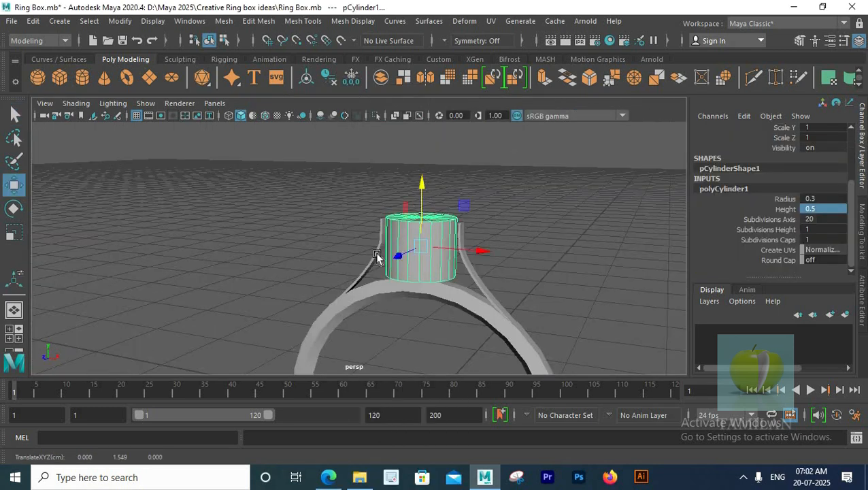
# - Set the height of the cylinder between the two prongs to 0.3
pyautogui.keyDown('alt'); pyautogui.moveTo(376, 255); pyautogui.dragTo(352, 225); pyautogui.keyUp('alt')
pyautogui.press('f')
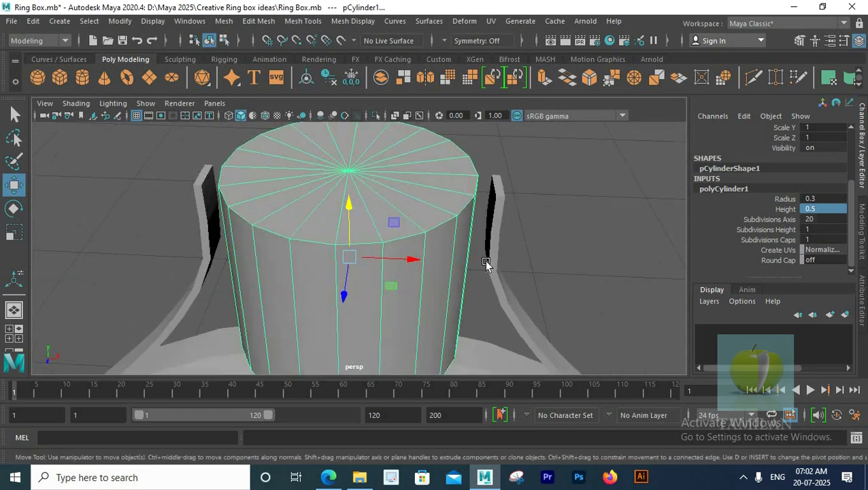
pyautogui.click(783, 209)
pyautogui.moveTo(543, 211); pyautogui.dragTo(556, 207, button='middle')
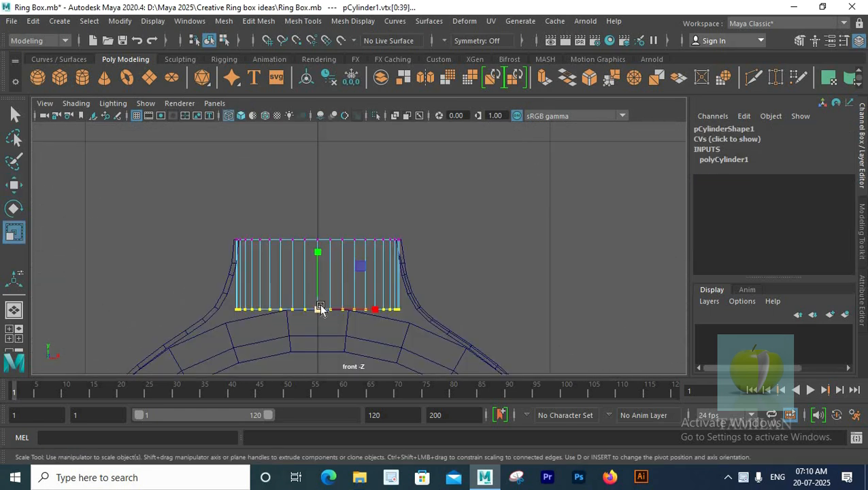
# - Try scaling the cylinder's bottom vertices inward to about 0.77, and undo the scaling
pyautogui.moveTo(318, 309); pyautogui.dragTo(288, 311)
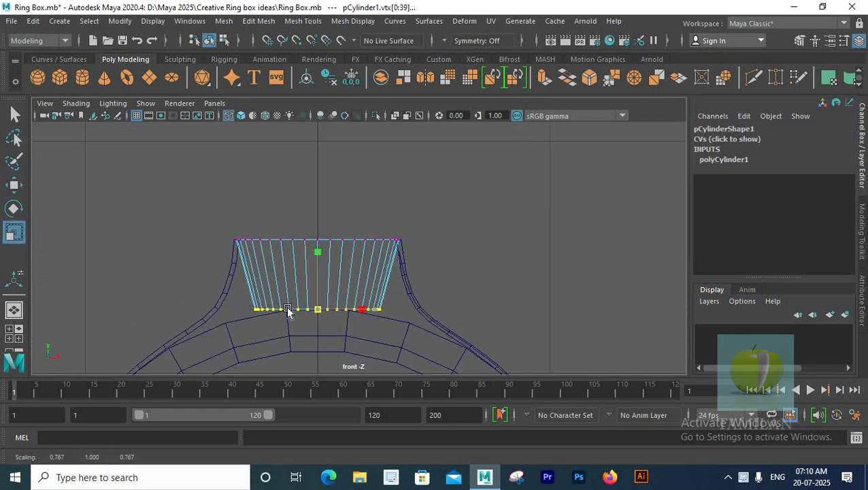
pyautogui.press('space')
pyautogui.press('space')
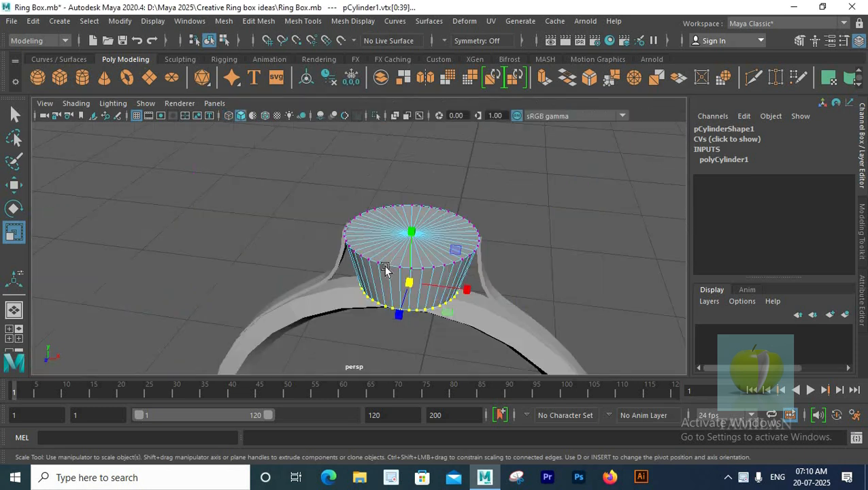
pyautogui.hotkey('ctrl', 'z')
pyautogui.hotkey('ctrl', 'z')
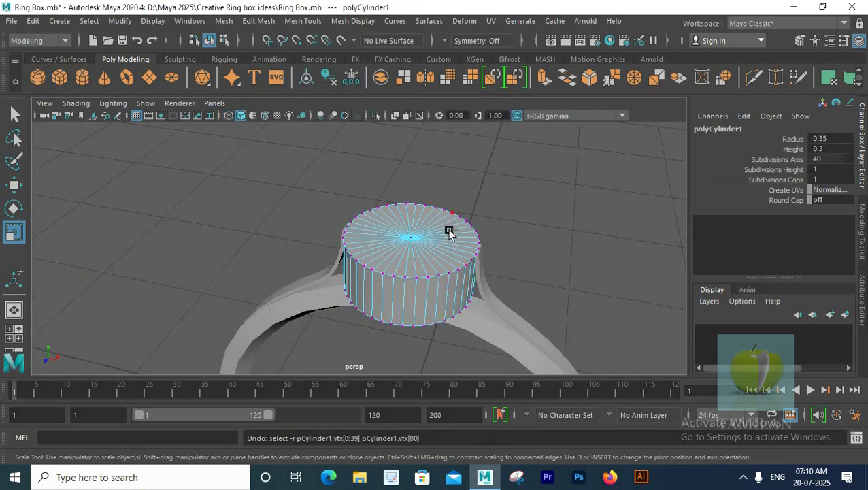
pyautogui.hotkey('ctrl', 'z')
# - Set the cylinder's axis subdivisions to 30
pyautogui.scroll(-3, 790, 245)
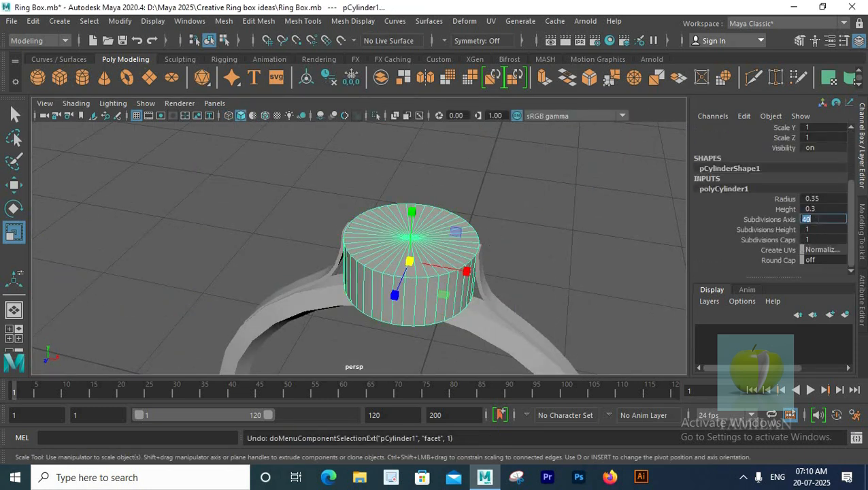
pyautogui.write('30')
pyautogui.press('Return')
pyautogui.keyDown('alt'); pyautogui.moveTo(494, 293); pyautogui.dragTo(379, 302); pyautogui.keyUp('alt')
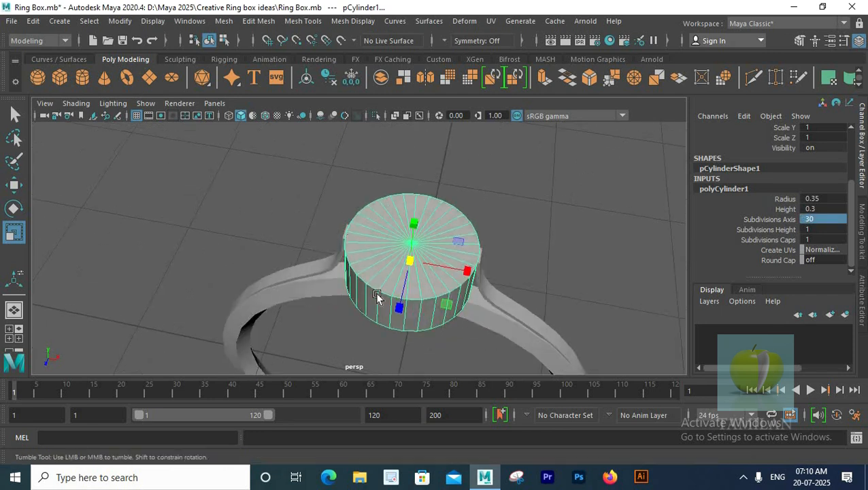
# - Taper the cylinder by scaling its bottom vertices inward to about 0.82 in the front view
pyautogui.press('space')
pyautogui.press('space')
pyautogui.rightClick(352, 126)
pyautogui.moveTo(264, 154); pyautogui.dragTo(290, 126, button='right')
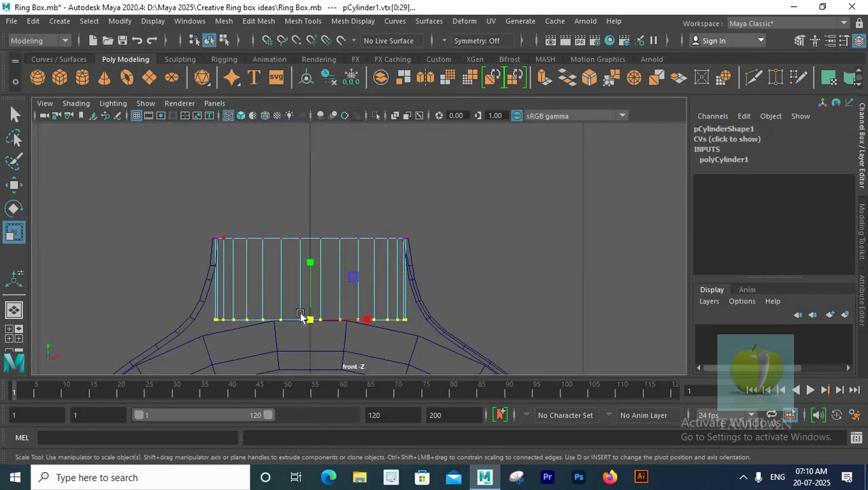
pyautogui.moveTo(309, 320); pyautogui.dragTo(287, 326)
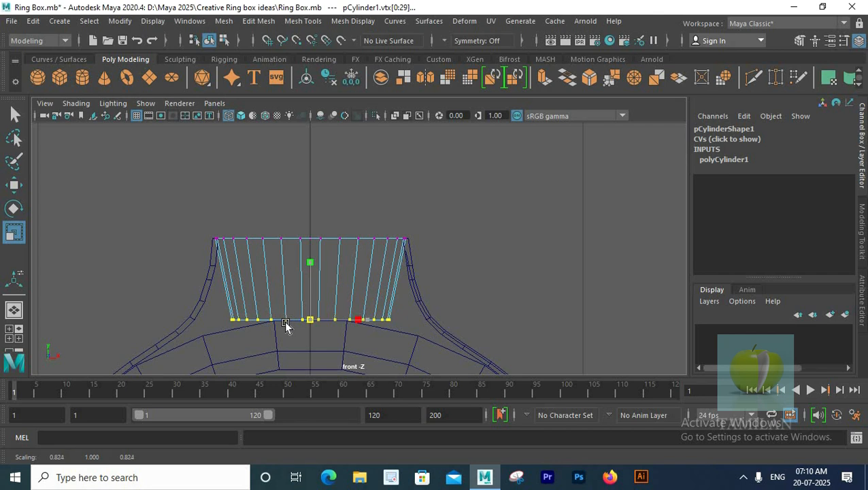
pyautogui.press('space')
pyautogui.press('space')
# - Select only the cylinder's top cap faces and extrude them with an offset of 0.05
pyautogui.moveTo(383, 201); pyautogui.dragTo(389, 179, button='right')
pyautogui.press('space')
pyautogui.press('space')
pyautogui.moveTo(142, 198); pyautogui.dragTo(447, 253)
pyautogui.keyDown('ctrl'); pyautogui.moveTo(400, 347); pyautogui.dragTo(148, 261); pyautogui.keyUp('ctrl')
pyautogui.press('space')
pyautogui.press('space')
pyautogui.keyDown('alt'); pyautogui.moveTo(432, 219); pyautogui.dragTo(359, 247); pyautogui.keyUp('alt')
pyautogui.scroll(2, 358, 247)
pyautogui.keyDown('alt'); pyautogui.moveTo(340, 300); pyautogui.dragTo(365, 306, button='right'); pyautogui.keyUp('alt')
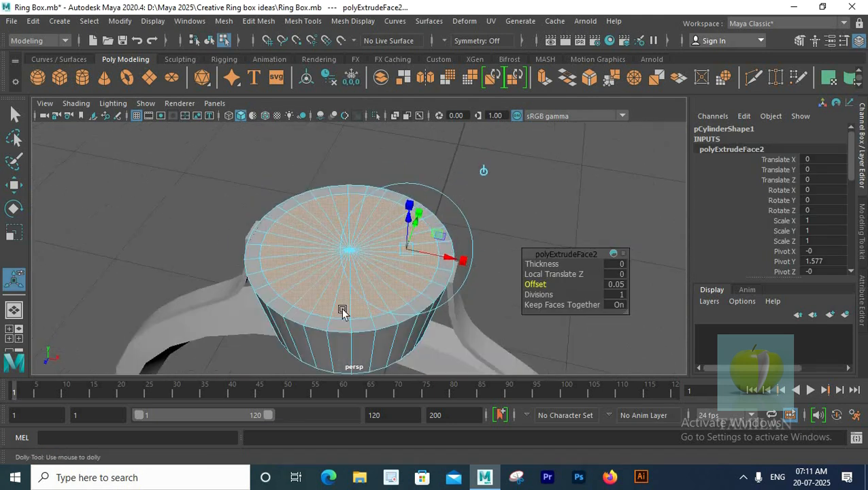
# - Extrude the inner cap faces down to hollow the cylinder, with Local Translate Z -0.204, uniform scale 0.883 and Translate Y -0.08
pyautogui.press('space')
pyautogui.press('space')
pyautogui.hotkey('ctrl', 'e')
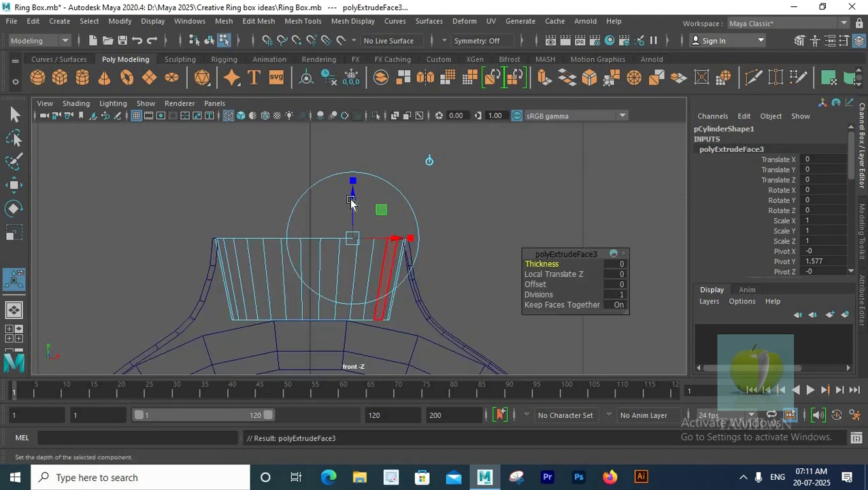
pyautogui.moveTo(352, 197); pyautogui.dragTo(353, 255)
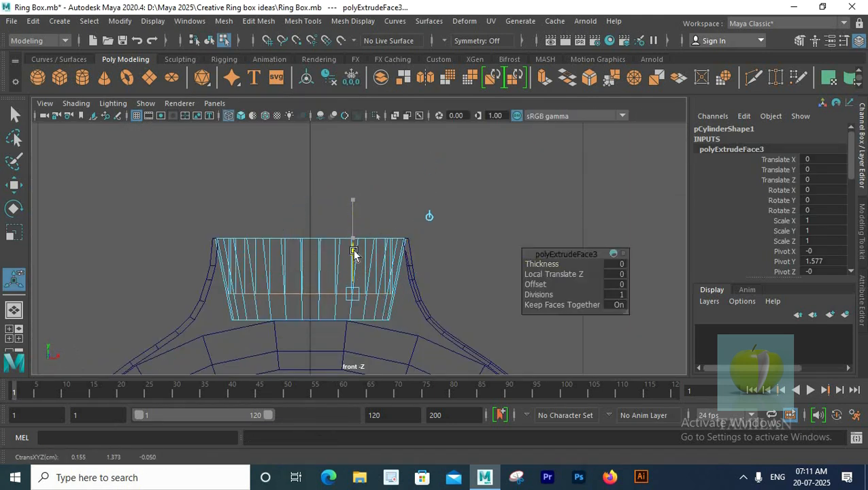
pyautogui.click(430, 216)
pyautogui.moveTo(309, 244); pyautogui.dragTo(315, 222)
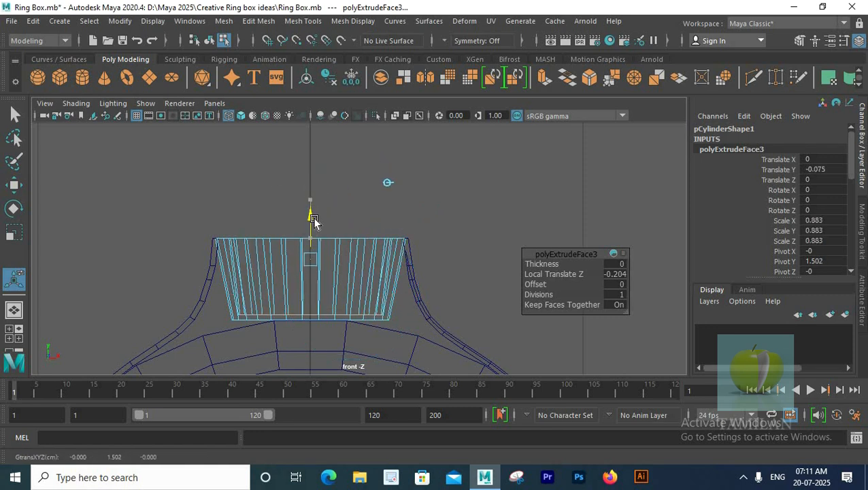
pyautogui.press('space')
pyautogui.press('space')
pyautogui.keyDown('alt'); pyautogui.moveTo(344, 228); pyautogui.dragTo(367, 238); pyautogui.keyUp('alt')
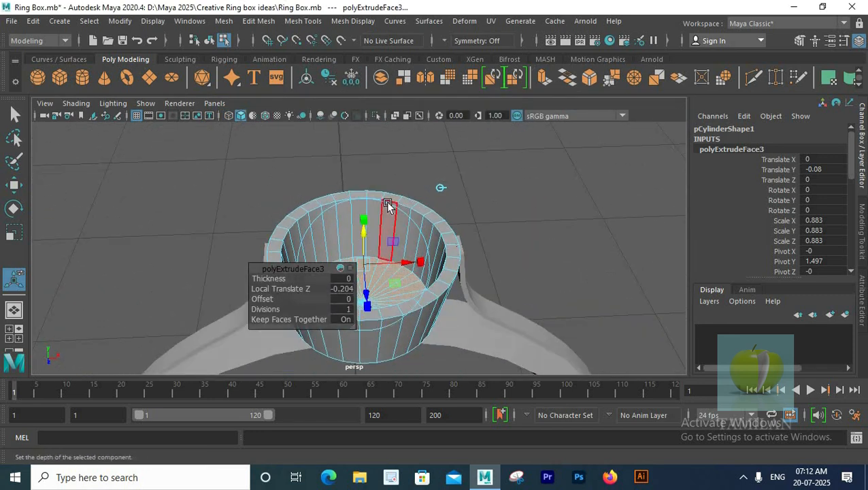
# - Deselect the hollowed setting and save the scene
pyautogui.click(512, 261)
pyautogui.press('w')
pyautogui.hotkey('ctrl', 's')
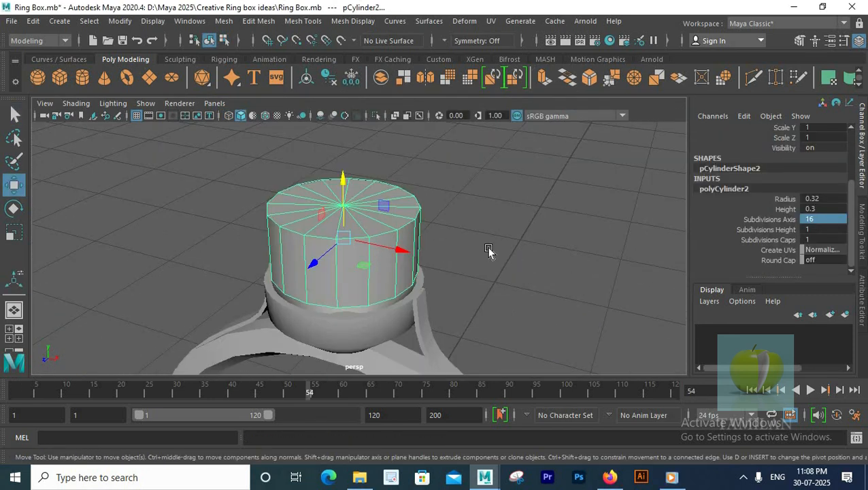
# - Try heights of 0.1 and 0.03 for the new cylinder above the setting
pyautogui.keyDown('alt'); pyautogui.moveTo(490, 251); pyautogui.dragTo(427, 258); pyautogui.keyUp('alt')
pyautogui.press('q')
pyautogui.keyDown('alt'); pyautogui.moveTo(481, 248); pyautogui.dragTo(471, 213); pyautogui.keyUp('alt')
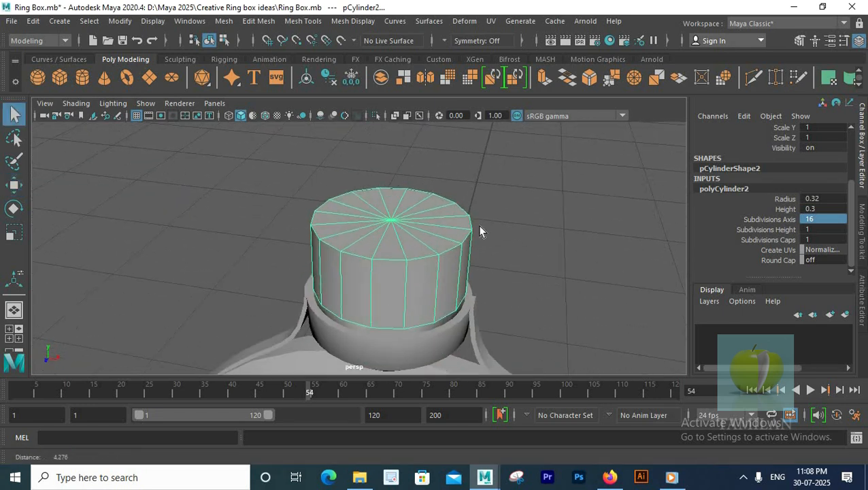
pyautogui.keyDown('alt'); pyautogui.moveTo(471, 213); pyautogui.dragTo(462, 187, button='middle'); pyautogui.keyUp('alt')
pyautogui.scroll(1, 462, 188)
pyautogui.press('Return')
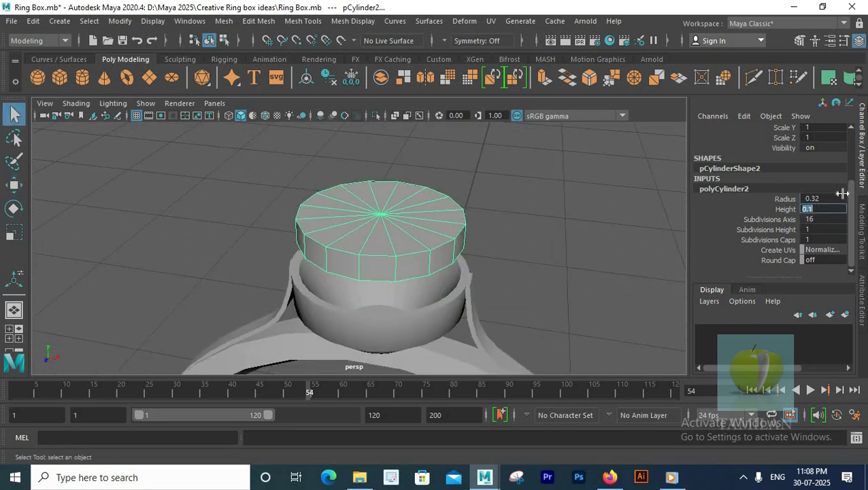
pyautogui.write('0.03')
pyautogui.press('Return')
# - Set the height of the cylinder above the setting to 0.05
pyautogui.keyDown('alt'); pyautogui.moveTo(402, 272); pyautogui.dragTo(409, 229); pyautogui.keyUp('alt')
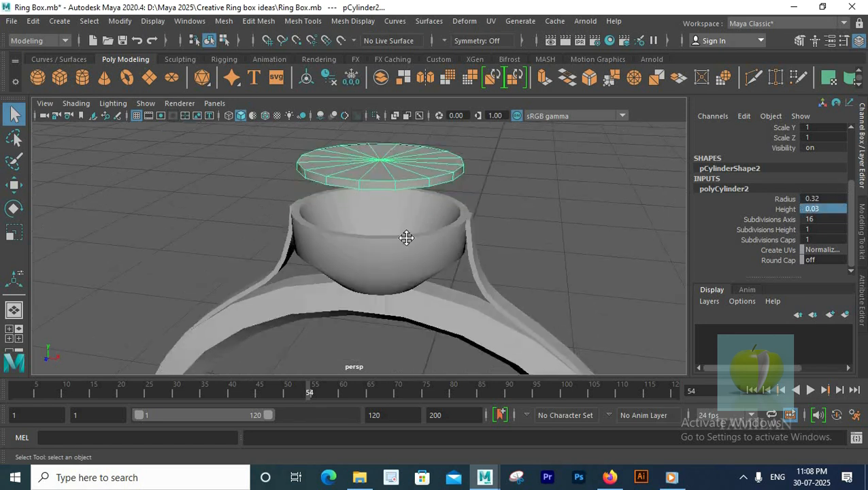
pyautogui.keyDown('alt'); pyautogui.moveTo(409, 229); pyautogui.dragTo(368, 259, button='middle'); pyautogui.keyUp('alt')
pyautogui.scroll(1, 369, 259)
pyautogui.write('5')
pyautogui.press('Return')
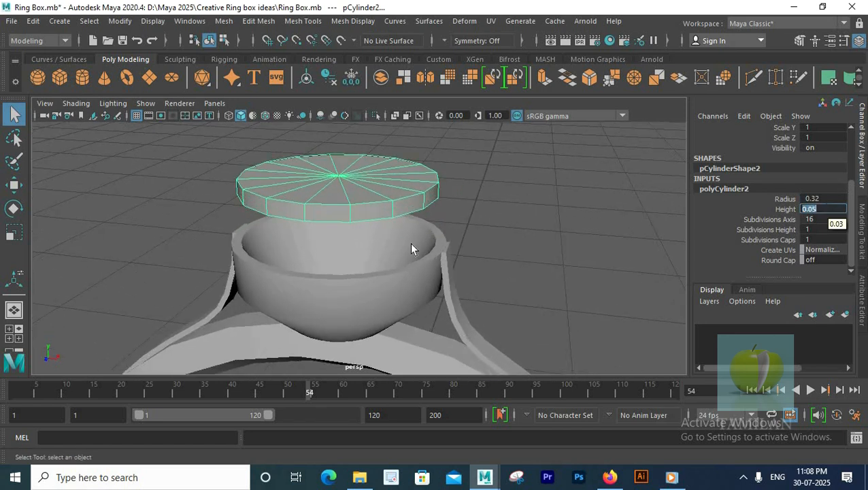
# - Switch the thin disc to vertex editing and select the centre vertex of its underside
pyautogui.keyDown('alt'); pyautogui.moveTo(538, 235); pyautogui.dragTo(422, 258); pyautogui.keyUp('alt')
pyautogui.press('space')
pyautogui.press('space')
pyautogui.moveTo(349, 224); pyautogui.dragTo(287, 126, button='right')
pyautogui.press('space')
pyautogui.press('space')
pyautogui.keyDown('alt'); pyautogui.moveTo(433, 186); pyautogui.dragTo(300, 238, button='middle'); pyautogui.keyUp('alt')
pyautogui.scroll(-3, 300, 239)
pyautogui.click(300, 236)
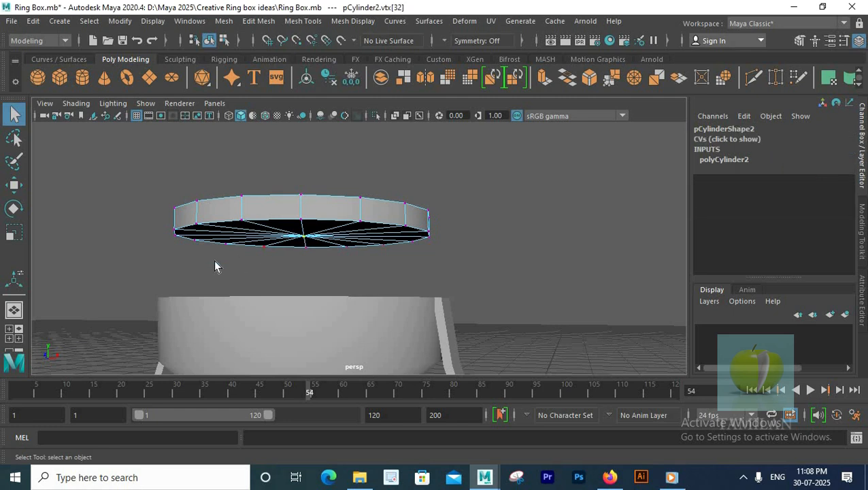
# - Select all of the disc's vertices in the front view and move them down toward the setting
pyautogui.press('space')
pyautogui.press('space')
pyautogui.moveTo(181, 199); pyautogui.dragTo(606, 339)
pyautogui.press('w')
pyautogui.moveTo(333, 167); pyautogui.dragTo(363, 208)
pyautogui.press('space')
pyautogui.press('space')
pyautogui.keyDown('alt'); pyautogui.moveTo(381, 313); pyautogui.dragTo(372, 277); pyautogui.keyUp('alt')
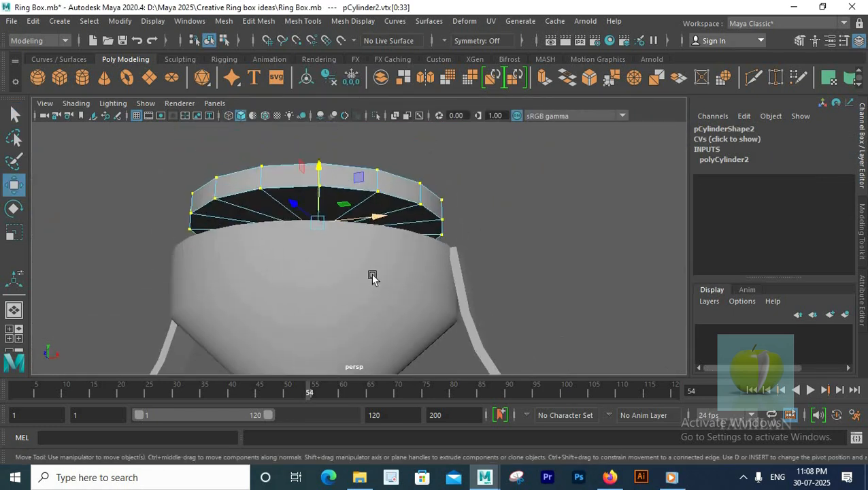
# - Pull the disc's bottom-centre vertex straight down in the front view to form the gem's pointed base
pyautogui.scroll(2, 347, 281)
pyautogui.press('q')
pyautogui.keyDown('alt'); pyautogui.moveTo(322, 285); pyautogui.dragTo(333, 238); pyautogui.keyUp('alt')
pyautogui.scroll(3, 334, 238)
pyautogui.press('space')
pyautogui.press('space')
pyautogui.press('w')
pyautogui.moveTo(354, 192)
pyautogui.mouseDown()
pyautogui.moveTo(353, 293)
pyautogui.moveTo(359, 252)
pyautogui.moveTo(401, 272)
pyautogui.moveTo(350, 275)
pyautogui.mouseUp()
pyautogui.press('space')
pyautogui.press('space')
pyautogui.scroll(-5, 388, 235)
pyautogui.scroll(2, 349, 275)
# - Select only the gem's top cap faces and extrude them with an offset of 0.1
pyautogui.press('space')
pyautogui.press('space')
pyautogui.keyDown('alt'); pyautogui.moveTo(275, 233); pyautogui.dragTo(274, 262, button='middle'); pyautogui.keyUp('alt')
pyautogui.moveTo(311, 125); pyautogui.dragTo(321, 164, button='right')
pyautogui.moveTo(170, 201); pyautogui.dragTo(537, 245)
pyautogui.keyDown('ctrl'); pyautogui.moveTo(153, 325); pyautogui.dragTo(533, 240); pyautogui.keyUp('ctrl')
pyautogui.press('space')
pyautogui.press('space')
pyautogui.keyDown('alt'); pyautogui.moveTo(464, 224); pyautogui.dragTo(425, 225); pyautogui.keyUp('alt')
pyautogui.keyDown('shift'); pyautogui.moveTo(428, 175); pyautogui.dragTo(436, 211, button='right'); pyautogui.keyUp('shift')
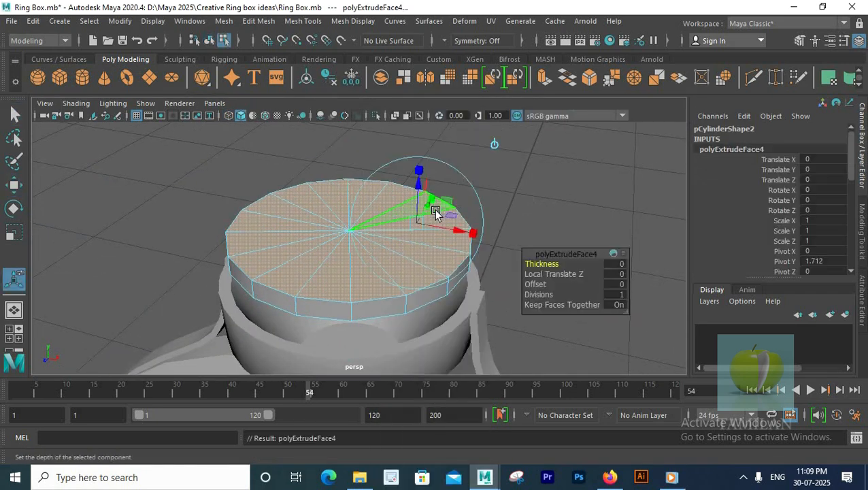
pyautogui.moveTo(535, 285); pyautogui.dragTo(595, 282)
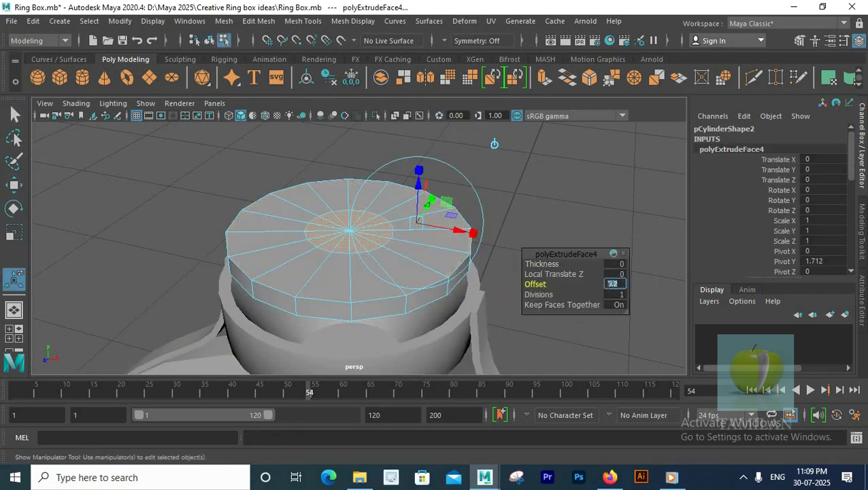
pyautogui.write('0.1')
pyautogui.press('Return')
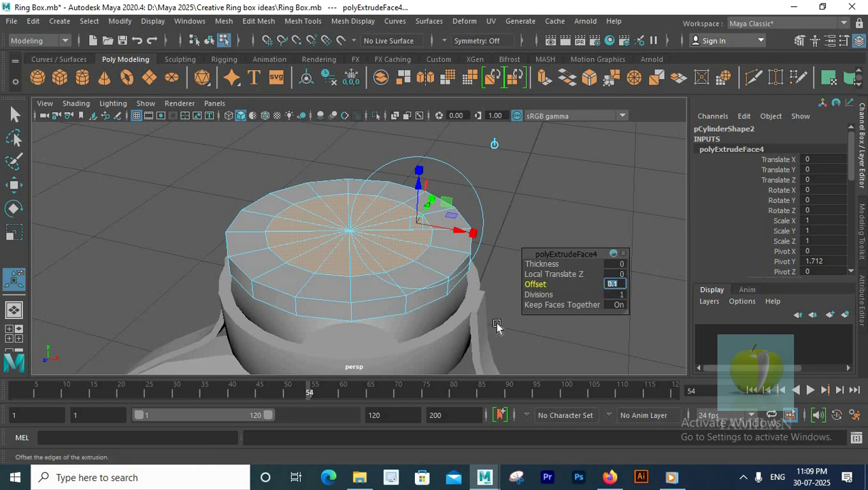
pyautogui.keyDown('alt'); pyautogui.moveTo(500, 325); pyautogui.dragTo(362, 288); pyautogui.keyUp('alt')
pyautogui.press('space')
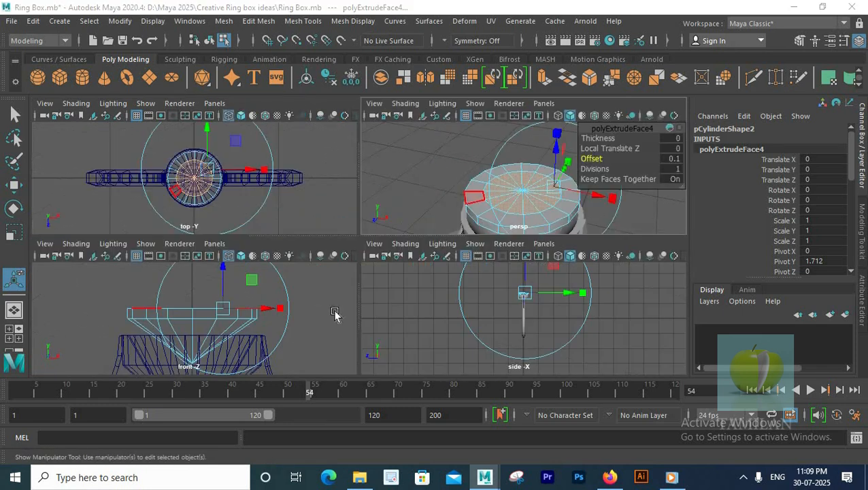
pyautogui.press('space')
pyautogui.click(266, 279)
pyautogui.moveTo(265, 278); pyautogui.dragTo(270, 277)
pyautogui.hotkey('ctrl', 'z')
pyautogui.hotkey('ctrl', 'z')
# - Raise the inset top faces in the front view to form the gem's sloped crown
pyautogui.scroll(-8, 440, 227)
pyautogui.moveTo(370, 201); pyautogui.dragTo(370, 191)
pyautogui.keyDown('alt'); pyautogui.moveTo(371, 190); pyautogui.dragTo(394, 242); pyautogui.keyUp('alt')
pyautogui.scroll(3, 419, 210)
pyautogui.moveTo(385, 185); pyautogui.dragTo(390, 187)
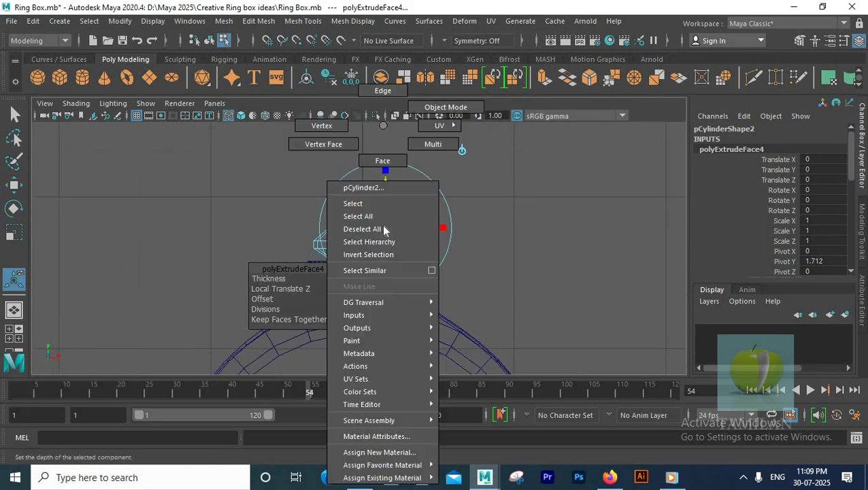
# - Select the gem's rim vertices in the front view and scale them vertically to make the rim slightly thinner
pyautogui.press('F9')
pyautogui.scroll(3, 524, 262)
pyautogui.moveTo(524, 262); pyautogui.dragTo(232, 225)
pyautogui.press('r')
pyautogui.moveTo(373, 183); pyautogui.dragTo(368, 181)
# - Return to object mode and move the whole gem vertically to a Translate Y of 1.807
pyautogui.moveTo(430, 196); pyautogui.dragTo(490, 112, button='right')
pyautogui.press('w')
pyautogui.moveTo(367, 148)
pyautogui.mouseDown()
pyautogui.moveTo(377, 242)
pyautogui.moveTo(380, 155)
pyautogui.mouseUp()
pyautogui.press('space')
pyautogui.moveTo(494, 176)
pyautogui.mouseDown()
pyautogui.moveTo(393, 248)
pyautogui.moveTo(393, 233)
pyautogui.moveTo(314, 225)
pyautogui.moveTo(490, 246)
pyautogui.moveTo(242, 295)
pyautogui.moveTo(379, 281)
pyautogui.mouseUp()
pyautogui.click(490, 245)
pyautogui.click(378, 281)
pyautogui.scroll(2, 376, 281)
pyautogui.moveTo(386, 176); pyautogui.dragTo(386, 155)
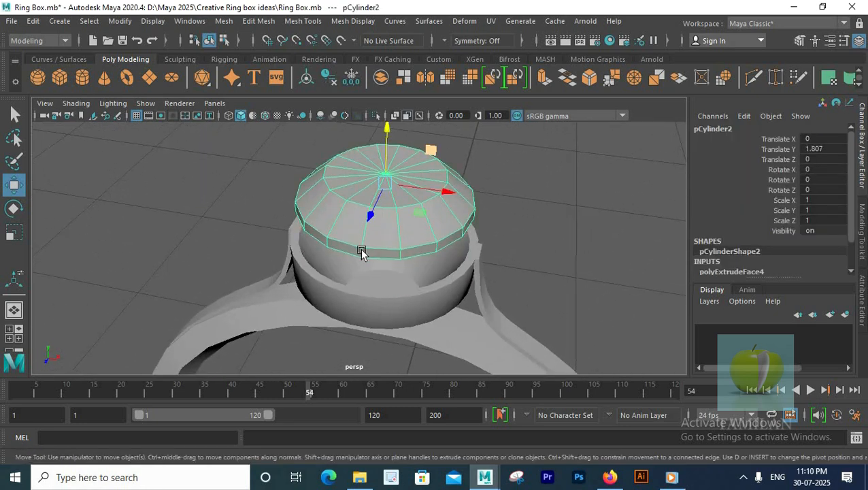
# - Insert an edge loop halfway up the gem's sloped crown, and reselect the gem in object mode
pyautogui.keyDown('alt'); pyautogui.moveTo(354, 268); pyautogui.dragTo(331, 283); pyautogui.keyUp('alt')
pyautogui.scroll(4, 386, 223)
pyautogui.keyDown('shift'); pyautogui.moveTo(436, 159); pyautogui.dragTo(439, 180, button='right'); pyautogui.keyUp('shift')
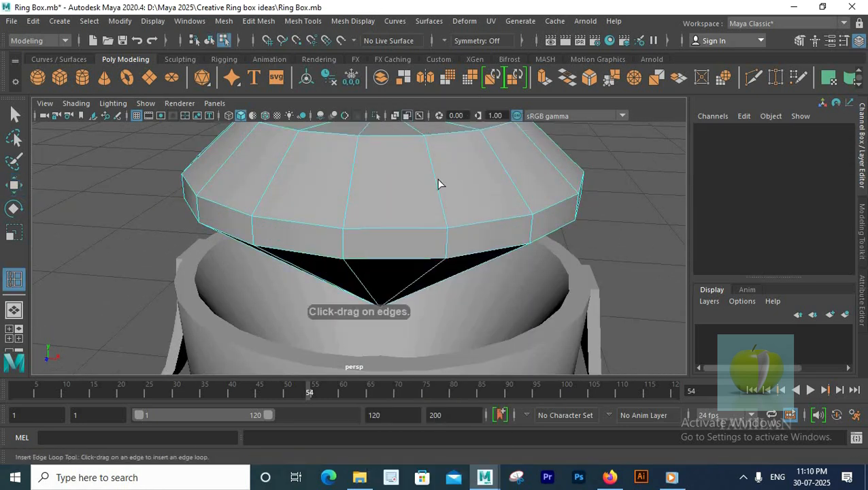
pyautogui.click(434, 186)
pyautogui.scroll(-4, 413, 179)
pyautogui.keyDown('alt'); pyautogui.moveTo(408, 204); pyautogui.dragTo(308, 220); pyautogui.keyUp('alt')
pyautogui.moveTo(376, 124); pyautogui.dragTo(434, 107, button='right')
pyautogui.click(377, 214)
# - Cut a zigzag of edges all around the crown between the top rim and the middle loop with Multi-Cut
pyautogui.keyDown('shift'); pyautogui.moveTo(397, 139); pyautogui.dragTo(324, 138, button='right'); pyautogui.keyUp('shift')
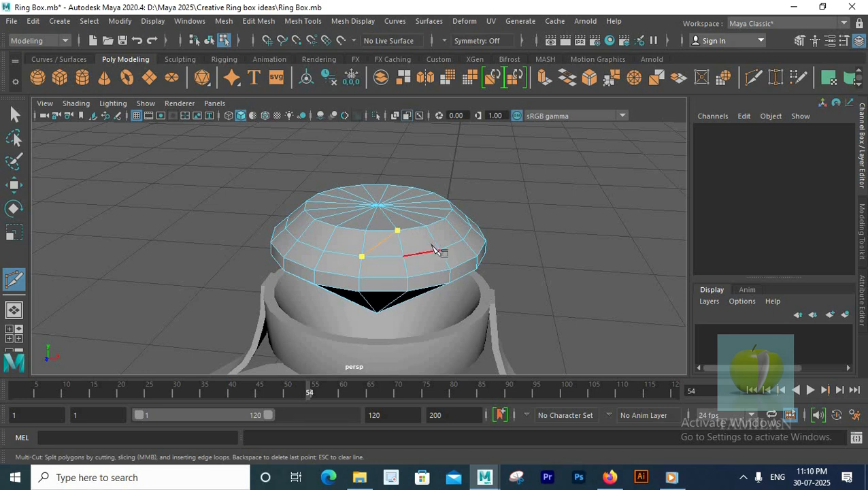
pyautogui.keyDown('alt'); pyautogui.moveTo(443, 248); pyautogui.dragTo(329, 267); pyautogui.keyUp('alt')
pyautogui.scroll(2, 329, 268)
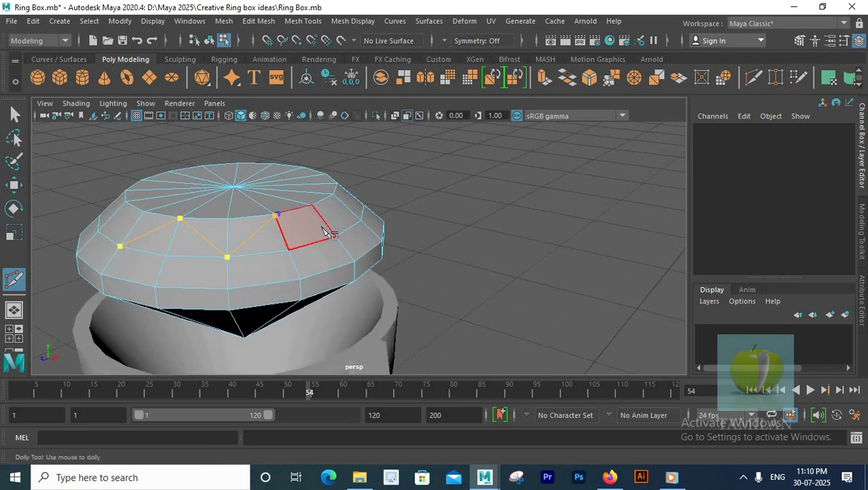
pyautogui.keyDown('alt'); pyautogui.moveTo(350, 229); pyautogui.dragTo(272, 234); pyautogui.keyUp('alt')
pyautogui.keyDown('alt'); pyautogui.moveTo(82, 215); pyautogui.dragTo(323, 245, button='middle'); pyautogui.keyUp('alt')
pyautogui.scroll(2, 327, 243)
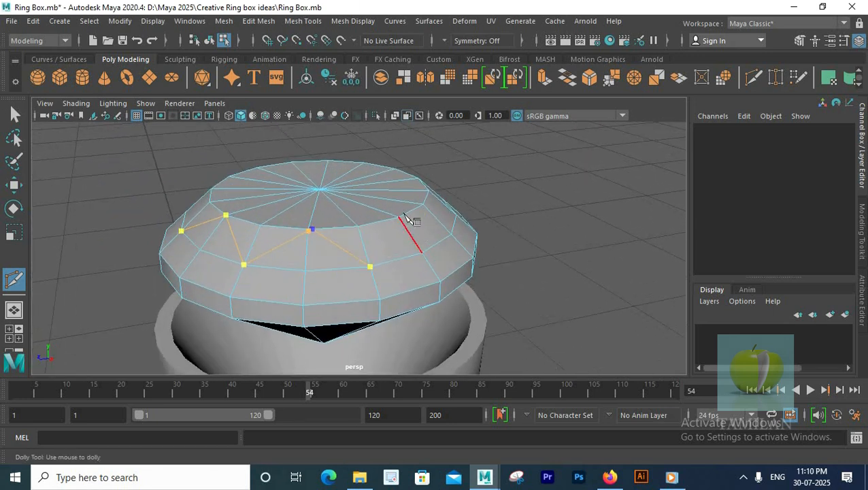
pyautogui.keyDown('alt'); pyautogui.moveTo(449, 231); pyautogui.dragTo(249, 252, button='middle'); pyautogui.keyUp('alt')
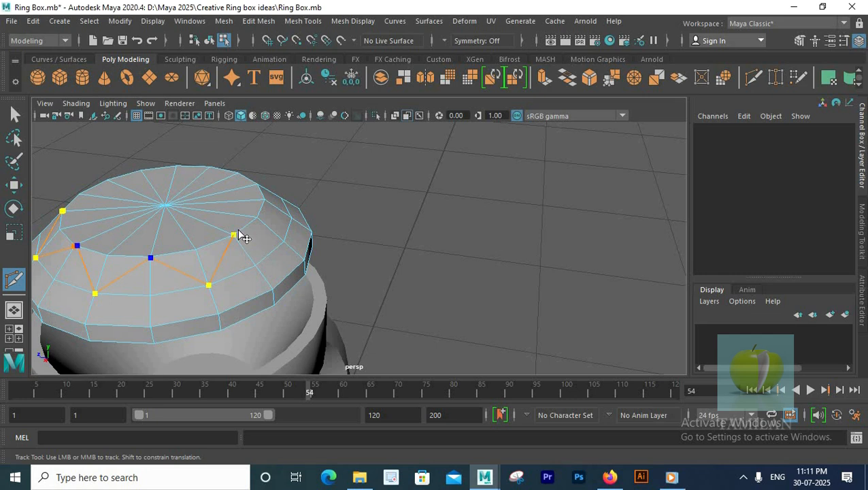
pyautogui.keyDown('alt'); pyautogui.moveTo(294, 245); pyautogui.dragTo(311, 262); pyautogui.keyUp('alt')
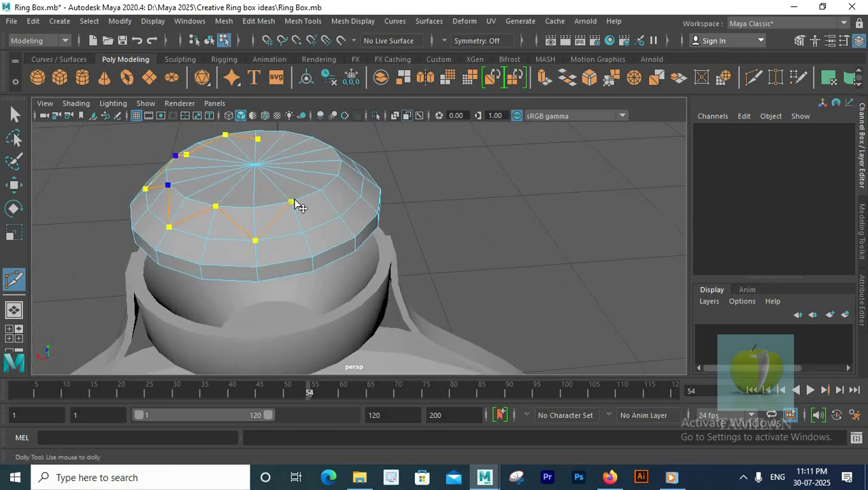
pyautogui.keyDown('alt'); pyautogui.moveTo(345, 220); pyautogui.dragTo(381, 223); pyautogui.keyUp('alt')
pyautogui.scroll(2, 314, 256)
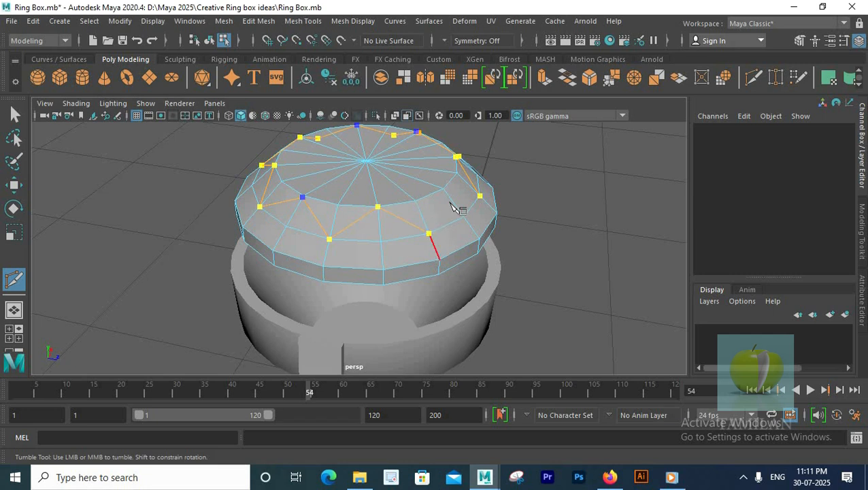
pyautogui.keyDown('alt'); pyautogui.moveTo(448, 191); pyautogui.dragTo(363, 228); pyautogui.keyUp('alt')
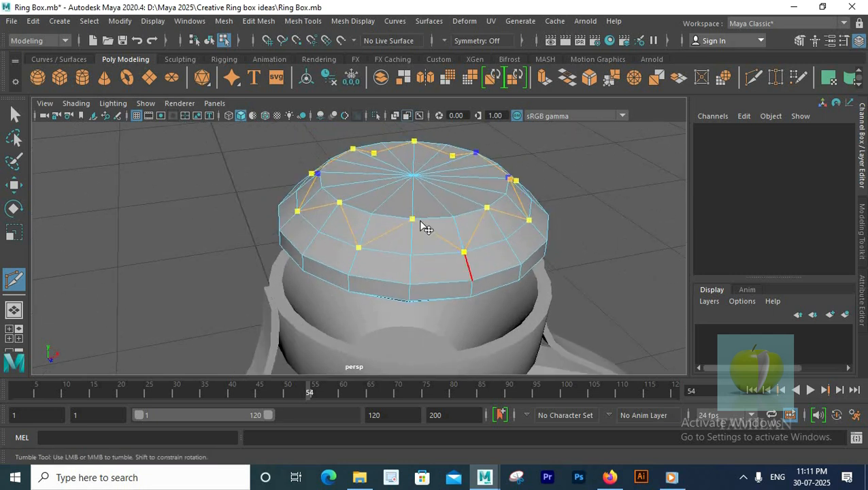
pyautogui.press('q')
pyautogui.scroll(-5, 306, 239)
pyautogui.scroll(8, 353, 224)
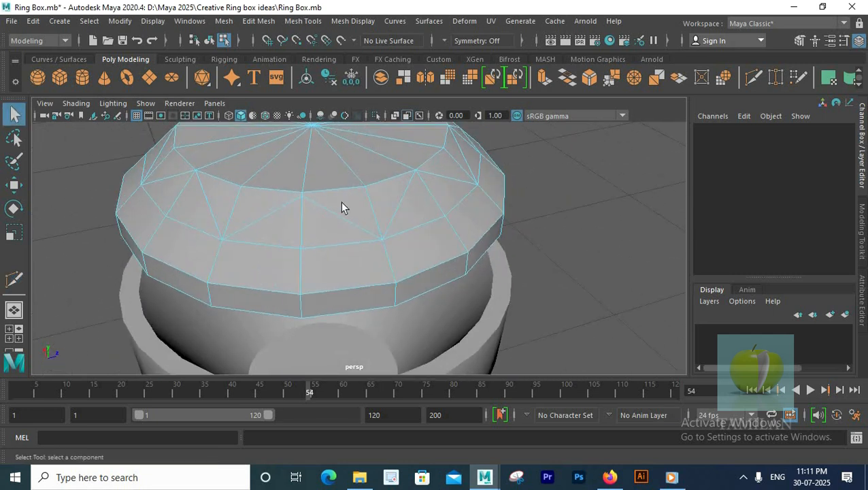
# - Select the gem's top-rim vertices in the side view and examine where the zigzag cut meets the rim
pyautogui.moveTo(310, 199); pyautogui.dragTo(269, 200, button='right')
pyautogui.press('space')
pyautogui.press('space')
pyautogui.scroll(3, 408, 249)
pyautogui.keyDown('alt'); pyautogui.moveTo(378, 249); pyautogui.dragTo(366, 250, button='middle'); pyautogui.keyUp('alt')
pyautogui.keyDown('alt'); pyautogui.moveTo(366, 250); pyautogui.dragTo(193, 257, button='right'); pyautogui.keyUp('alt')
pyautogui.scroll(-5, 438, 229)
pyautogui.scroll(6, 419, 232)
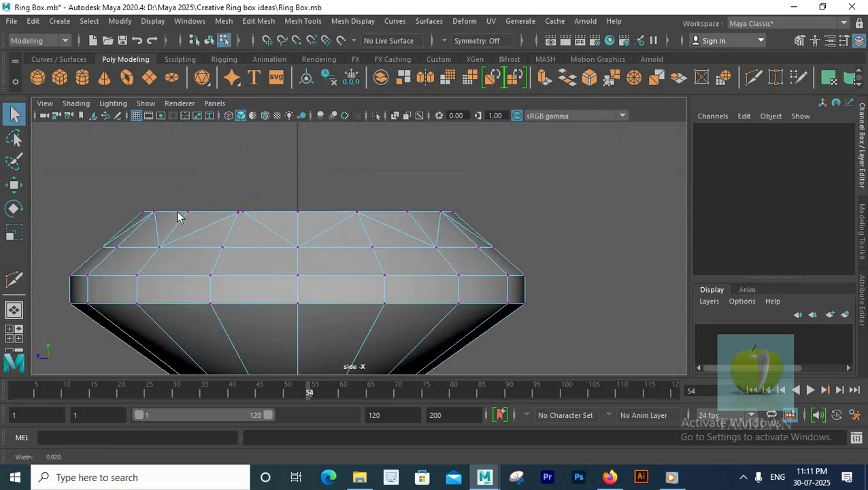
pyautogui.moveTo(548, 218); pyautogui.dragTo(548, 218)
pyautogui.press('r')
pyautogui.press('space')
pyautogui.press('space')
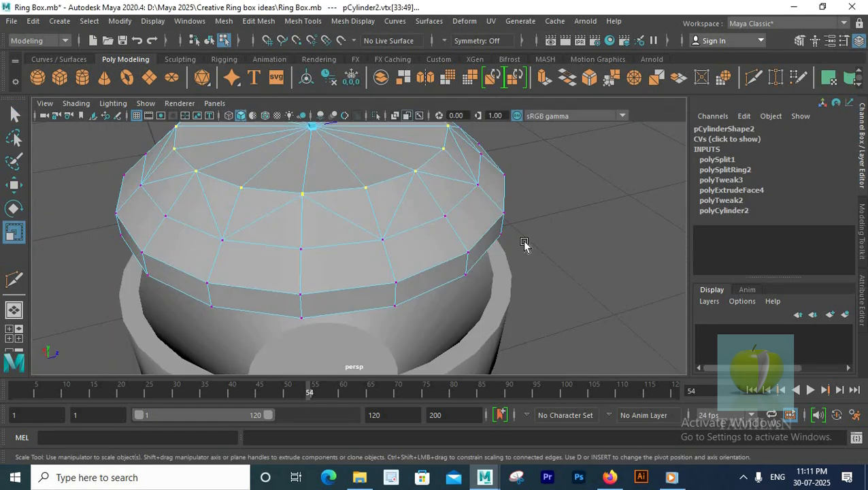
# - Merge the two nearly coincident vertices on the gem's top rim, and return to object mode
pyautogui.scroll(6, 421, 250)
pyautogui.click(236, 227)
pyautogui.press('q')
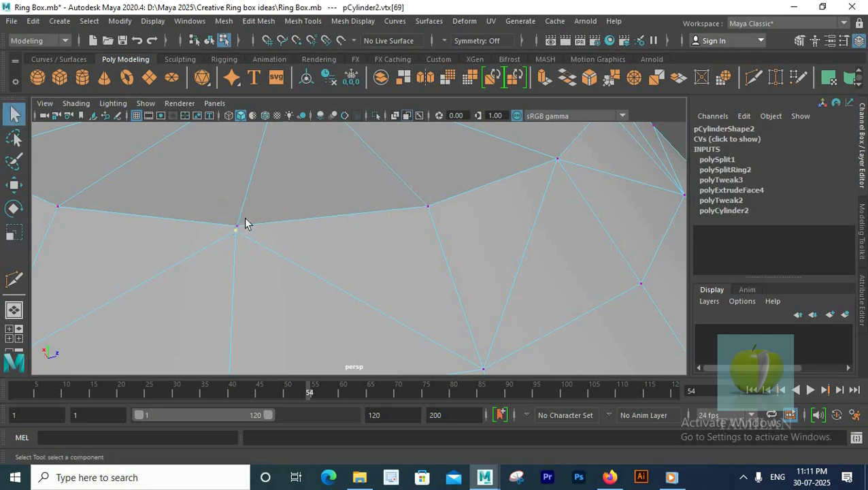
pyautogui.keyDown('shift'); pyautogui.click(237, 227); pyautogui.keyUp('shift')
pyautogui.keyDown('shift'); pyautogui.moveTo(238, 240); pyautogui.dragTo(248, 161, button='right'); pyautogui.keyUp('shift')
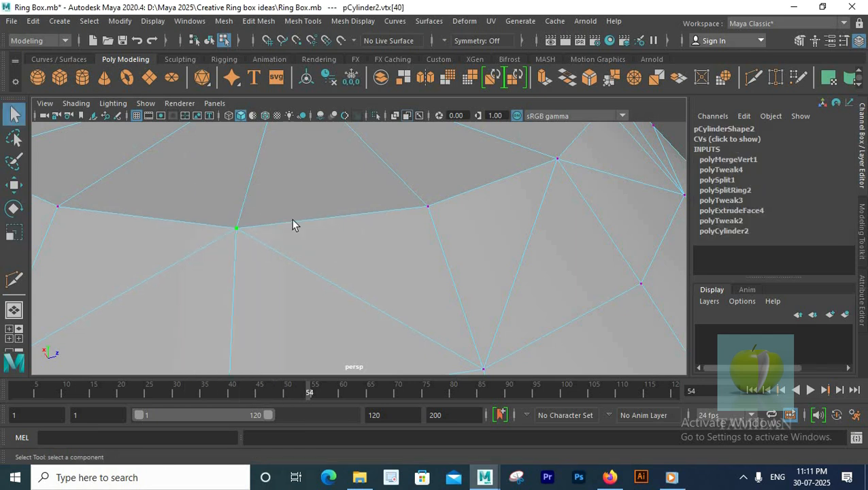
pyautogui.scroll(-5, 283, 199)
pyautogui.click(302, 233)
pyautogui.keyDown('alt'); pyautogui.moveTo(302, 233); pyautogui.dragTo(313, 249); pyautogui.keyUp('alt')
pyautogui.moveTo(368, 188); pyautogui.dragTo(431, 107, button='right')
# - Cut a second zigzag of edges all around the crown between the middle loop and the girdle with Multi-Cut
pyautogui.scroll(5, 374, 275)
pyautogui.scroll(-3, 374, 275)
pyautogui.moveTo(375, 275)
pyautogui.keyDown('alt'); pyautogui.mouseDown()
pyautogui.moveTo(283, 265)
pyautogui.moveTo(381, 285)
pyautogui.mouseUp(); pyautogui.keyUp('alt')
pyautogui.keyDown('shift'); pyautogui.moveTo(391, 267); pyautogui.dragTo(324, 139, button='right'); pyautogui.keyUp('shift')
pyautogui.keyDown('alt'); pyautogui.moveTo(356, 281); pyautogui.dragTo(380, 271); pyautogui.keyUp('alt')
pyautogui.click(454, 266)
pyautogui.keyDown('alt'); pyautogui.moveTo(453, 267); pyautogui.dragTo(421, 249); pyautogui.keyUp('alt')
pyautogui.click(420, 248)
pyautogui.keyDown('alt'); pyautogui.moveTo(492, 264); pyautogui.dragTo(423, 270); pyautogui.keyUp('alt')
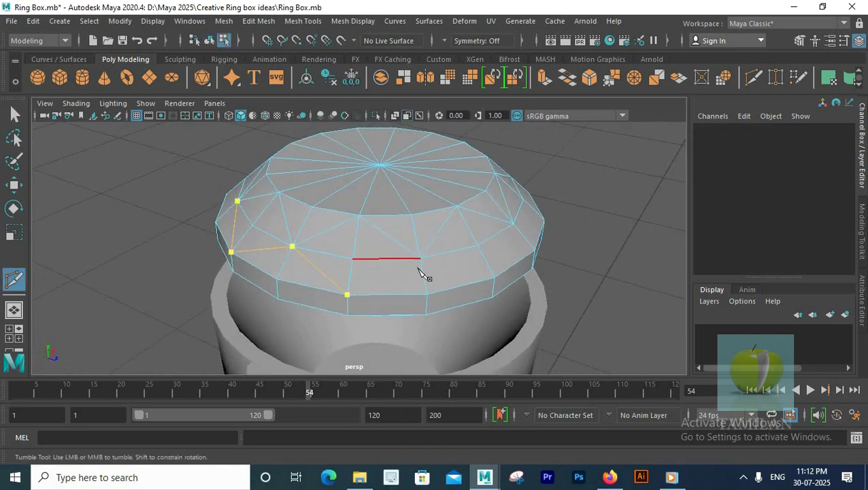
pyautogui.keyDown('alt'); pyautogui.moveTo(495, 276); pyautogui.dragTo(458, 296); pyautogui.keyUp('alt')
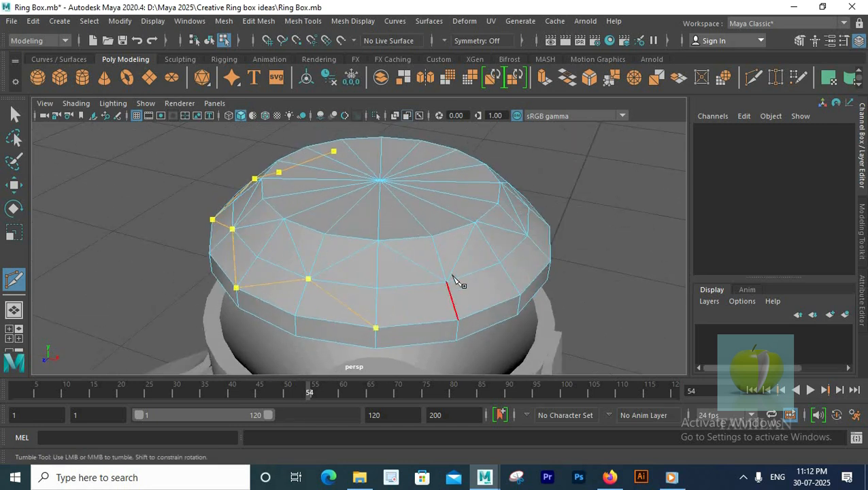
pyautogui.keyDown('alt'); pyautogui.moveTo(532, 319); pyautogui.dragTo(325, 314); pyautogui.keyUp('alt')
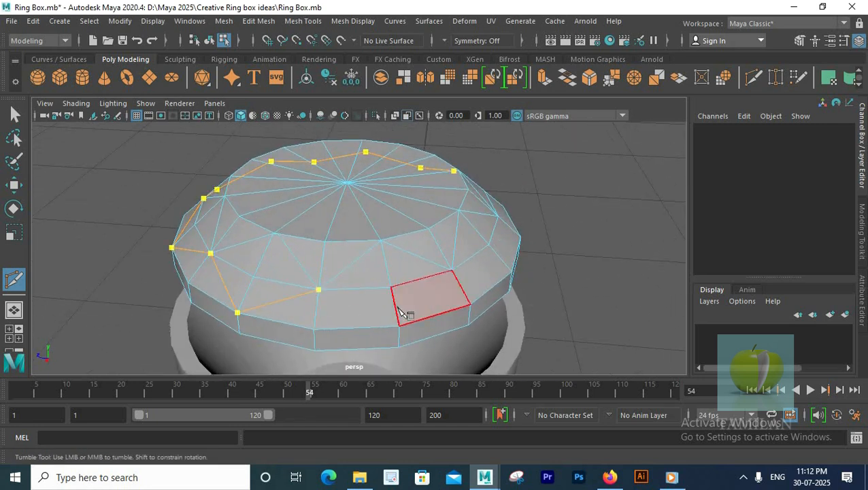
pyautogui.keyDown('alt'); pyautogui.moveTo(407, 345); pyautogui.dragTo(333, 319); pyautogui.keyUp('alt')
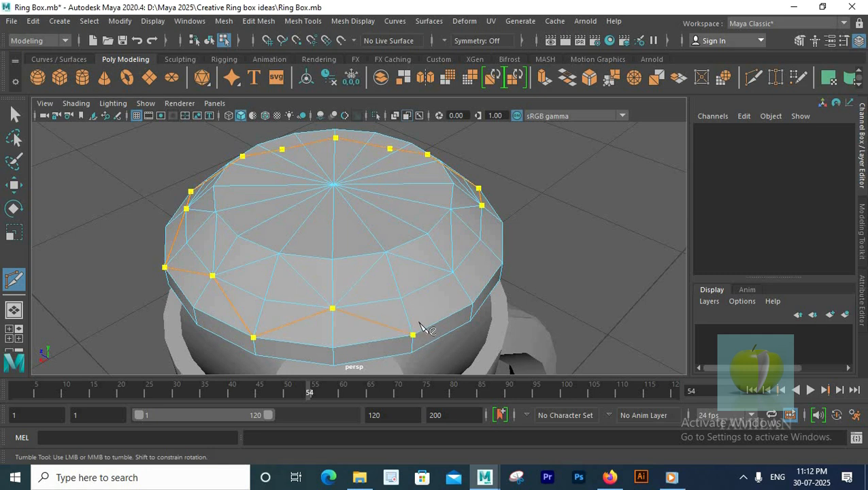
pyautogui.keyDown('alt'); pyautogui.moveTo(429, 353); pyautogui.dragTo(373, 322); pyautogui.keyUp('alt')
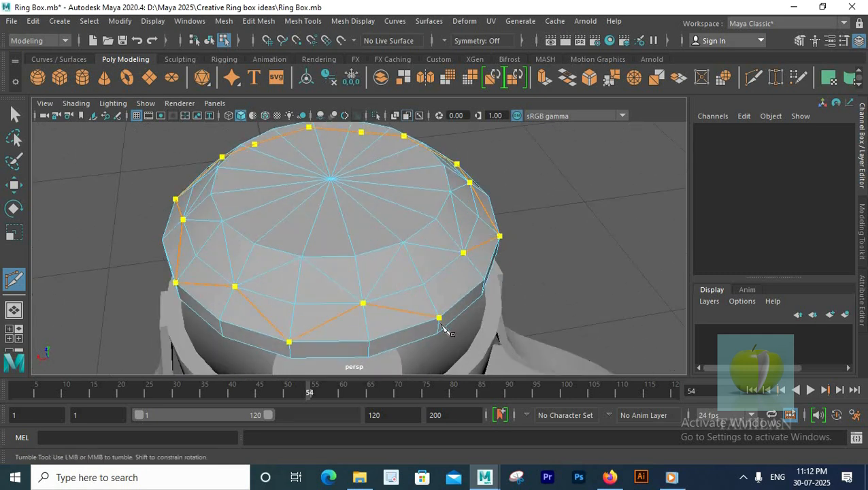
pyautogui.keyDown('alt'); pyautogui.moveTo(441, 326); pyautogui.dragTo(384, 311); pyautogui.keyUp('alt')
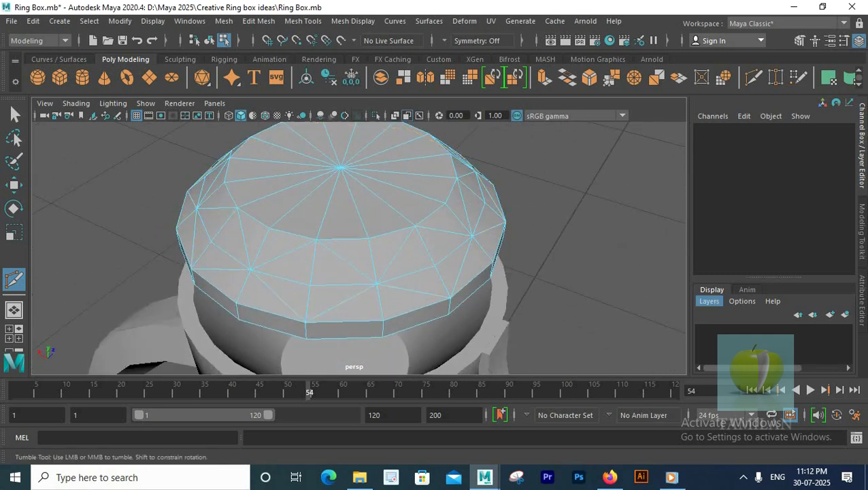
# - Select the leftover middle-loop and vertical edges crossing the crown's diamond-shaped facets and delete them
pyautogui.keyDown('alt'); pyautogui.moveTo(301, 320); pyautogui.dragTo(479, 233); pyautogui.keyUp('alt')
pyautogui.keyDown('alt'); pyautogui.moveTo(251, 261); pyautogui.dragTo(368, 256); pyautogui.keyUp('alt')
pyautogui.click(441, 270)
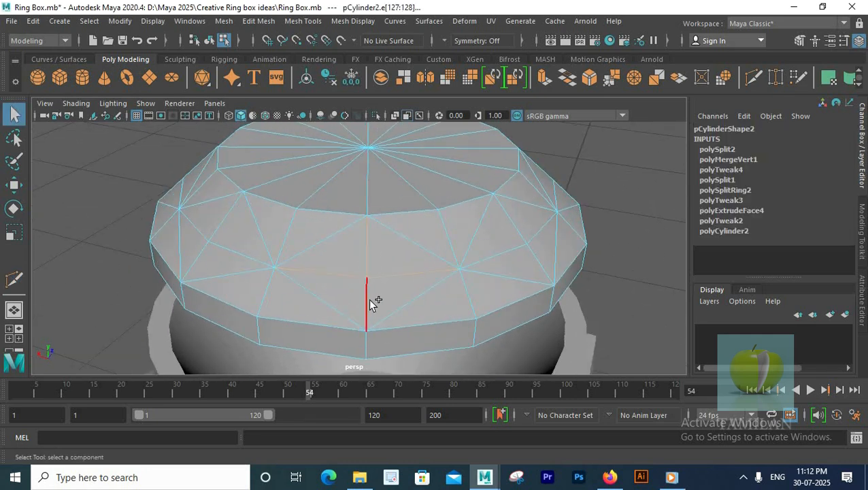
pyautogui.keyDown('alt'); pyautogui.moveTo(374, 303); pyautogui.dragTo(356, 286); pyautogui.keyUp('alt')
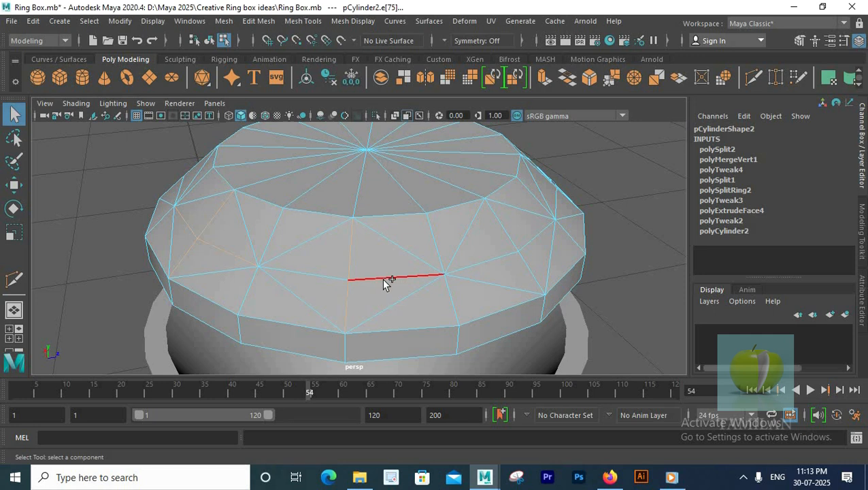
pyautogui.keyDown('alt'); pyautogui.moveTo(413, 275); pyautogui.dragTo(322, 282); pyautogui.keyUp('alt')
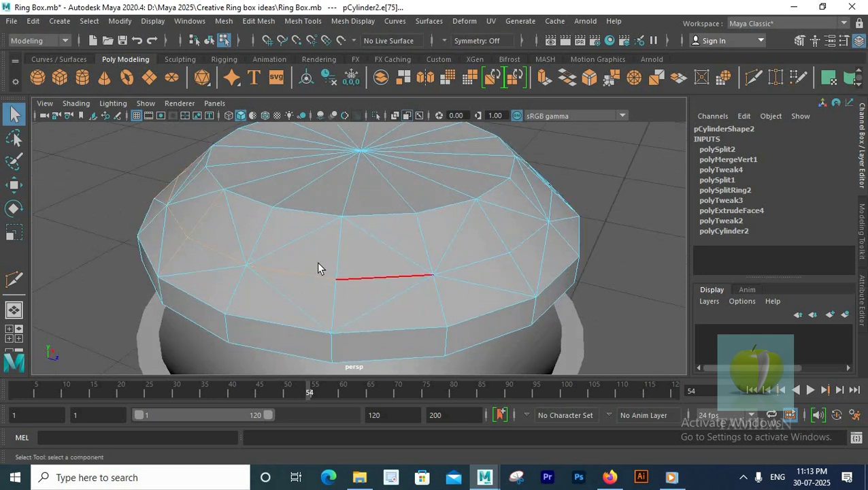
pyautogui.press('space')
pyautogui.press('space')
pyautogui.keyDown('alt'); pyautogui.moveTo(297, 246); pyautogui.dragTo(287, 314, button='middle'); pyautogui.keyUp('alt')
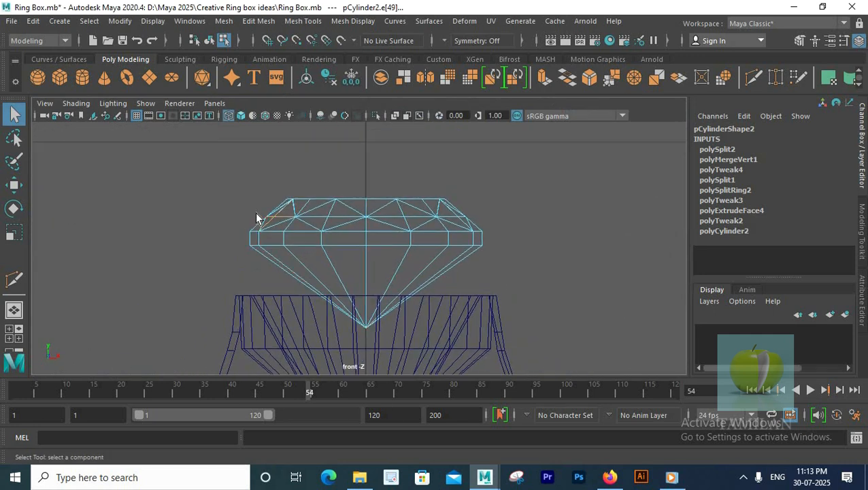
pyautogui.moveTo(499, 221); pyautogui.dragTo(499, 222)
pyautogui.scroll(3, 398, 200)
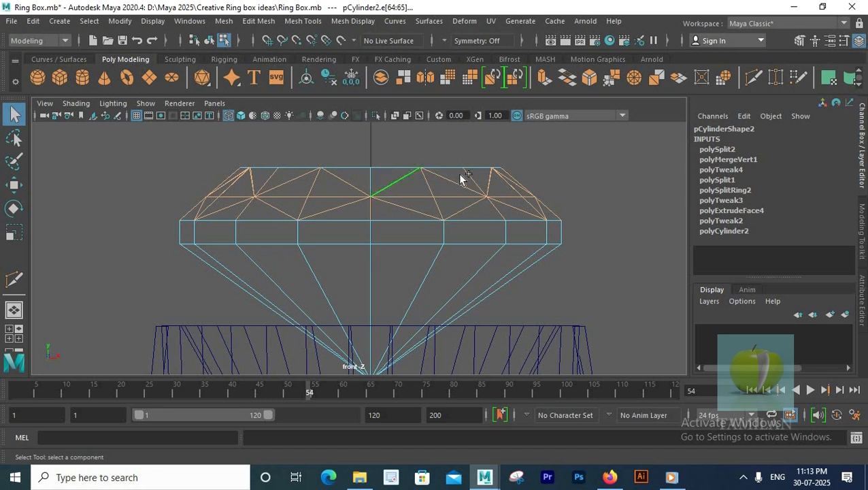
pyautogui.press('space')
pyautogui.press('space')
pyautogui.keyDown('alt'); pyautogui.moveTo(499, 177); pyautogui.dragTo(405, 254); pyautogui.keyUp('alt')
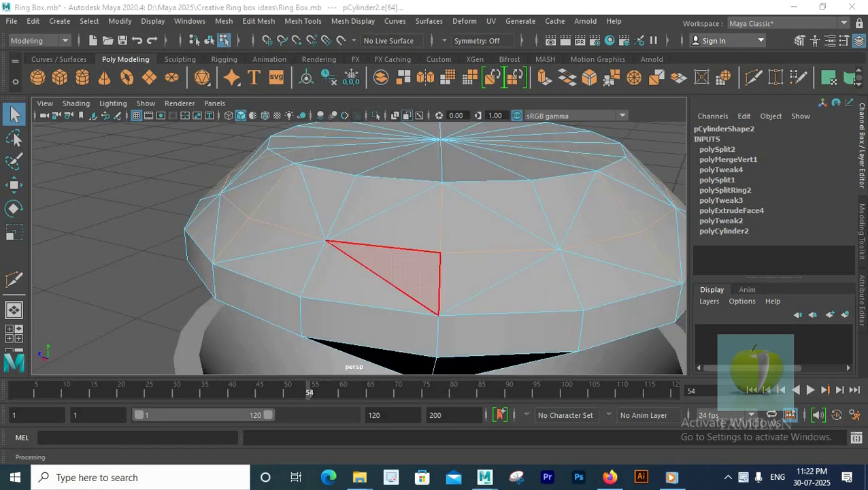
pyautogui.keyDown('alt'); pyautogui.moveTo(408, 266); pyautogui.dragTo(403, 238); pyautogui.keyUp('alt')
pyautogui.click(418, 235)
pyautogui.click(424, 210)
# - Delete the remaining redundant edges around the gem's crown so only the zigzag facet edges are kept
pyautogui.moveTo(325, 242); pyautogui.dragTo(327, 91, button='right')
pyautogui.click(354, 248)
pyautogui.keyDown('shift'); pyautogui.click(470, 242); pyautogui.keyUp('shift')
pyautogui.keyDown('alt'); pyautogui.moveTo(470, 242); pyautogui.dragTo(268, 241); pyautogui.keyUp('alt')
pyautogui.keyDown('shift'); pyautogui.click(331, 266); pyautogui.keyUp('shift')
pyautogui.keyDown('alt'); pyautogui.moveTo(396, 247); pyautogui.dragTo(279, 218); pyautogui.keyUp('alt')
pyautogui.keyDown('shift'); pyautogui.click(327, 245); pyautogui.keyUp('shift')
pyautogui.keyDown('shift'); pyautogui.click(331, 221); pyautogui.keyUp('shift')
pyautogui.keyDown('shift'); pyautogui.click(383, 213); pyautogui.keyUp('shift')
pyautogui.keyDown('alt'); pyautogui.moveTo(477, 242); pyautogui.dragTo(377, 223); pyautogui.keyUp('alt')
pyautogui.keyDown('shift'); pyautogui.click(431, 212); pyautogui.keyUp('shift')
pyautogui.keyDown('alt'); pyautogui.moveTo(525, 218); pyautogui.dragTo(423, 194); pyautogui.keyUp('alt')
pyautogui.press('Delete')
# - Select all spoke edges on the gem's flat top face in the front view and delete them
pyautogui.click(422, 198)
pyautogui.moveTo(282, 254); pyautogui.dragTo(339, 148)
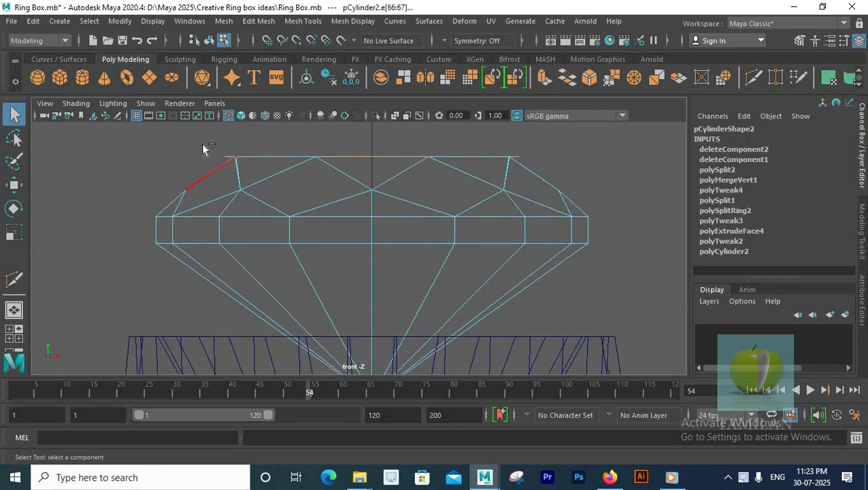
pyautogui.moveTo(565, 217)
pyautogui.mouseDown()
pyautogui.moveTo(439, 219)
pyautogui.moveTo(421, 245)
pyautogui.moveTo(345, 189)
pyautogui.mouseUp()
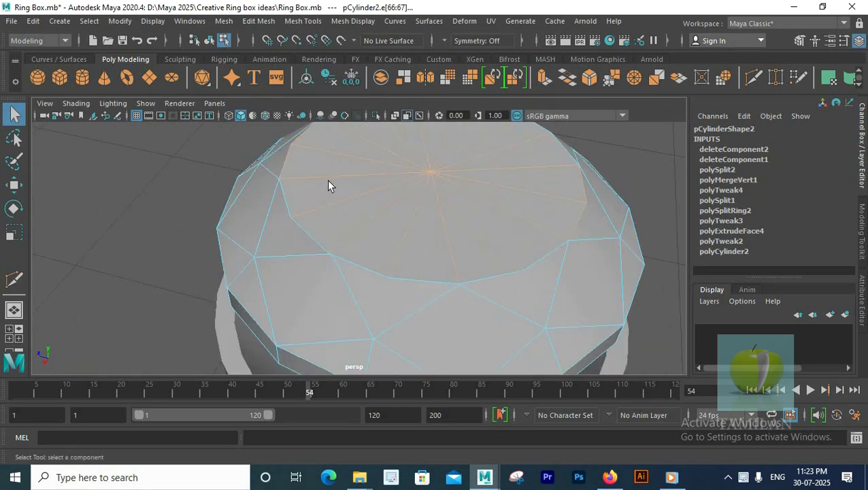
pyautogui.moveTo(405, 200); pyautogui.dragTo(398, 208)
pyautogui.press('space')
pyautogui.press('space')
pyautogui.press('space')
pyautogui.press('space')
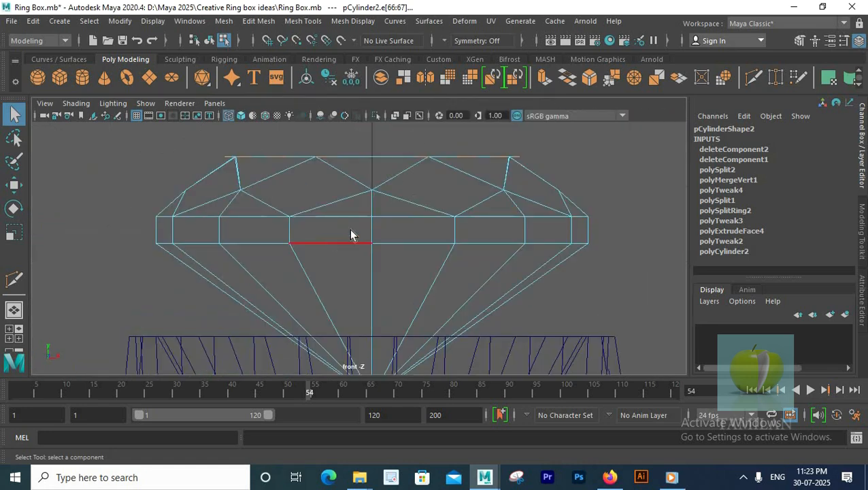
pyautogui.press('4')
pyautogui.moveTo(465, 236)
pyautogui.keyDown('alt'); pyautogui.mouseDown()
pyautogui.moveTo(462, 210)
pyautogui.moveTo(473, 240)
pyautogui.mouseUp(); pyautogui.keyUp('alt')
pyautogui.press('6')
pyautogui.press('Delete')
pyautogui.keyDown('alt'); pyautogui.moveTo(299, 245); pyautogui.dragTo(290, 246, button='right'); pyautogui.keyUp('alt')
pyautogui.keyDown('alt'); pyautogui.moveTo(290, 248); pyautogui.dragTo(358, 237); pyautogui.keyUp('alt')
pyautogui.moveTo(359, 237); pyautogui.dragTo(285, 156, button='right')
pyautogui.scroll(-3, 386, 142)
pyautogui.press('w')
pyautogui.scroll(5, 354, 194)
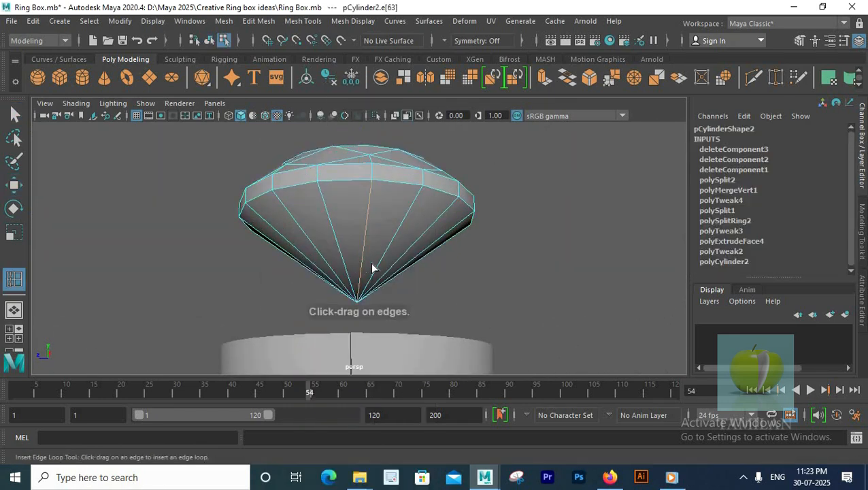
pyautogui.press('space')
pyautogui.press('space')
pyautogui.scroll(-5, 411, 278)
pyautogui.scroll(2, 350, 234)
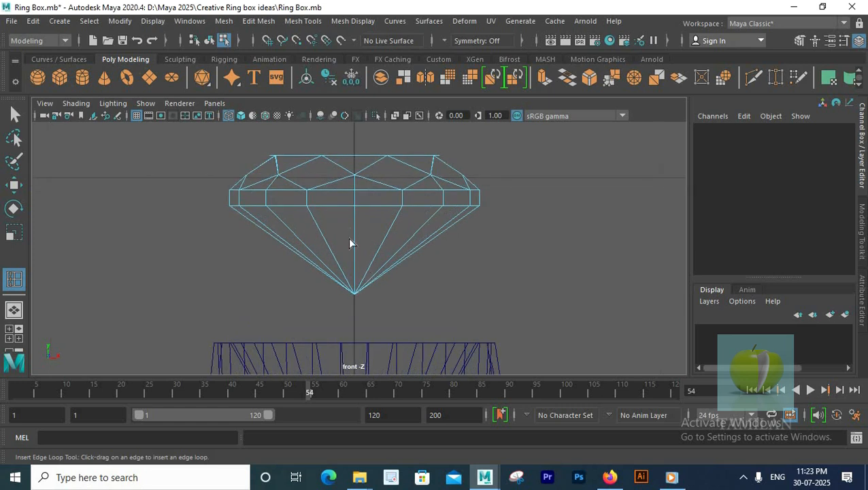
pyautogui.click(16, 116)
# - Select all sloped faces of the gem's lower cone in the front view and extrude them downward by about 0.073
pyautogui.scroll(2, 350, 249)
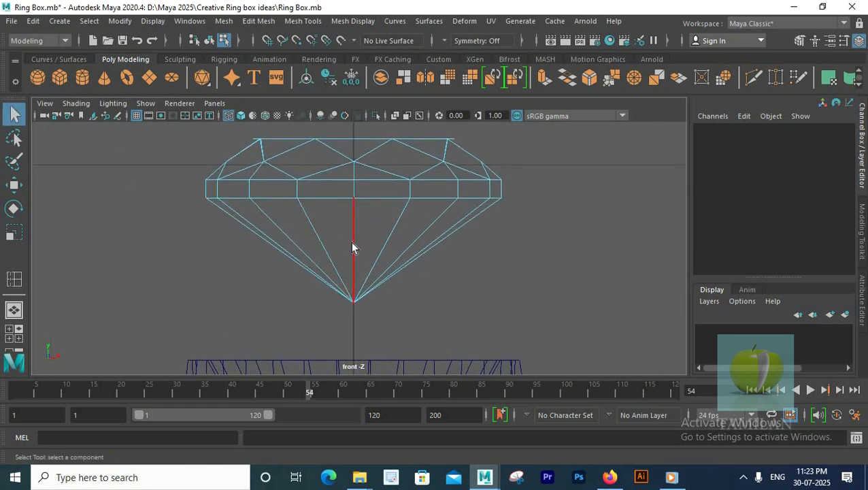
pyautogui.scroll(3, 353, 252)
pyautogui.moveTo(408, 126); pyautogui.dragTo(402, 96, button='right')
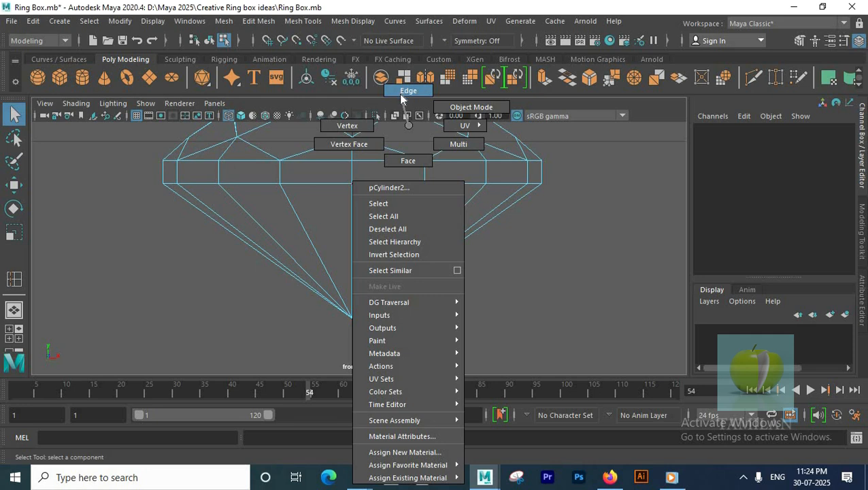
pyautogui.moveTo(409, 160); pyautogui.dragTo(408, 163, button='right')
pyautogui.moveTo(327, 269); pyautogui.dragTo(381, 303)
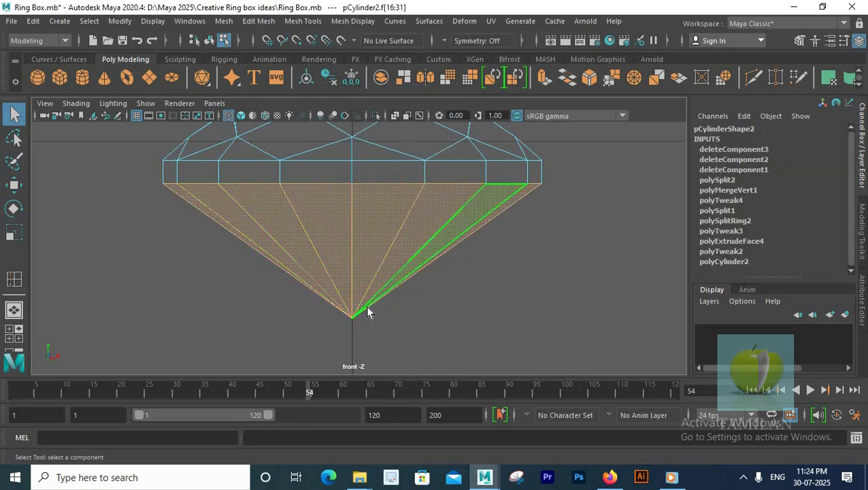
pyautogui.keyDown('shift'); pyautogui.moveTo(352, 214); pyautogui.dragTo(345, 209, button='right'); pyautogui.keyUp('shift')
pyautogui.moveTo(354, 224)
pyautogui.mouseDown()
pyautogui.moveTo(363, 291)
pyautogui.moveTo(350, 232)
pyautogui.mouseUp()
pyautogui.scroll(-12, 665, 275)
pyautogui.scroll(7, 388, 268)
pyautogui.scroll(3, 386, 270)
# - Select the vertices of the extruded ring below the girdle, lower them along the cone and scale them inward
pyautogui.press('q')
pyautogui.moveTo(239, 243); pyautogui.dragTo(205, 242, button='right')
pyautogui.moveTo(213, 220); pyautogui.dragTo(542, 262)
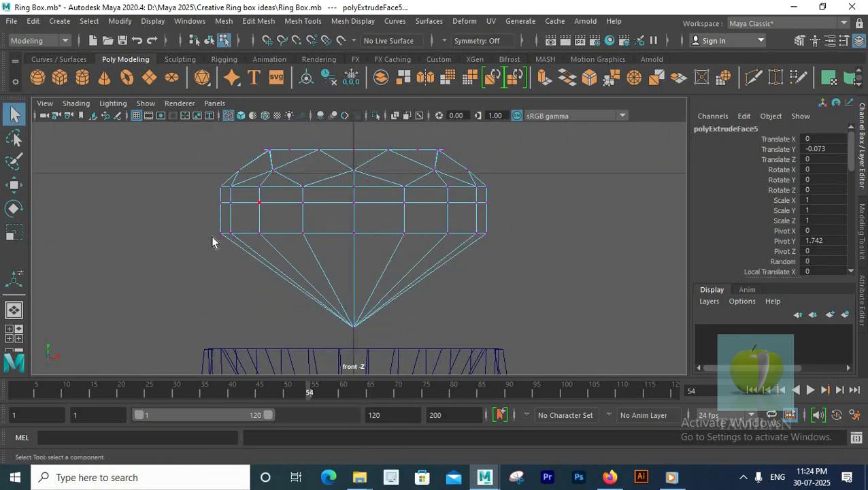
pyautogui.press('r')
pyautogui.moveTo(354, 233); pyautogui.dragTo(337, 221)
pyautogui.press('w')
pyautogui.moveTo(355, 177); pyautogui.dragTo(359, 231)
pyautogui.press('r')
pyautogui.moveTo(357, 292); pyautogui.dragTo(316, 291)
pyautogui.press('w')
pyautogui.moveTo(355, 225); pyautogui.dragTo(358, 208)
pyautogui.scroll(2, 436, 313)
pyautogui.moveTo(351, 252); pyautogui.dragTo(355, 232)
# - Select the lower ring's full edge loop, adjust its scale, and check the gem's shape in perspective in object mode
pyautogui.moveTo(363, 256); pyautogui.dragTo(364, 91, button='right')
pyautogui.doubleClick(364, 257)
pyautogui.press('r')
pyautogui.moveTo(358, 256); pyautogui.dragTo(384, 259)
pyautogui.press('space')
pyautogui.press('space')
pyautogui.moveTo(373, 291)
pyautogui.keyDown('alt'); pyautogui.mouseDown()
pyautogui.moveTo(369, 251)
pyautogui.moveTo(382, 295)
pyautogui.moveTo(441, 295)
pyautogui.mouseUp(); pyautogui.keyUp('alt')
pyautogui.moveTo(390, 124); pyautogui.dragTo(450, 107, button='right')
pyautogui.keyDown('alt'); pyautogui.moveTo(286, 269); pyautogui.dragTo(325, 295); pyautogui.keyUp('alt')
# - Move the lower ring's vertices down near the gem's tip and scale them to follow the cone's straight slope
pyautogui.press('space')
pyautogui.press('space')
pyautogui.moveTo(380, 256); pyautogui.dragTo(320, 128, button='right')
pyautogui.moveTo(202, 234); pyautogui.dragTo(479, 282)
pyautogui.press('w')
pyautogui.moveTo(353, 199); pyautogui.dragTo(356, 259)
pyautogui.press('r')
pyautogui.moveTo(352, 320); pyautogui.dragTo(258, 320)
pyautogui.scroll(3, 360, 273)
pyautogui.press('w')
pyautogui.press('r')
pyautogui.moveTo(347, 317); pyautogui.dragTo(430, 314)
pyautogui.scroll(-5, 589, 306)
pyautogui.scroll(6, 589, 306)
pyautogui.moveTo(420, 125); pyautogui.dragTo(431, 213, button='right')
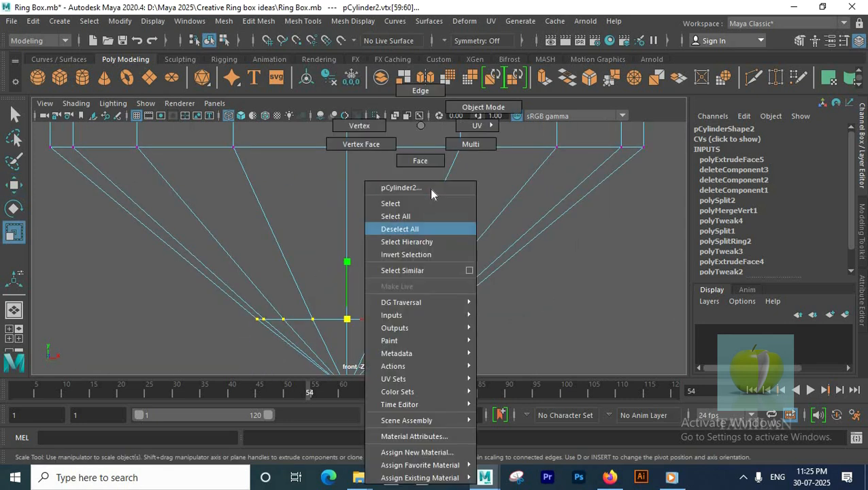
pyautogui.moveTo(419, 99); pyautogui.dragTo(431, 102, button='right')
# - Start cutting a zigzag of edges around the lower cone between the girdle and the lower ring with Multi-Cut
pyautogui.press('space')
pyautogui.moveTo(390, 176); pyautogui.dragTo(389, 136)
pyautogui.moveTo(390, 125); pyautogui.dragTo(482, 107, button='right')
pyautogui.keyDown('shift'); pyautogui.moveTo(398, 138); pyautogui.dragTo(372, 180, button='right'); pyautogui.keyUp('shift')
pyautogui.keyDown('shift'); pyautogui.moveTo(333, 141); pyautogui.dragTo(327, 139, button='right'); pyautogui.keyUp('shift')
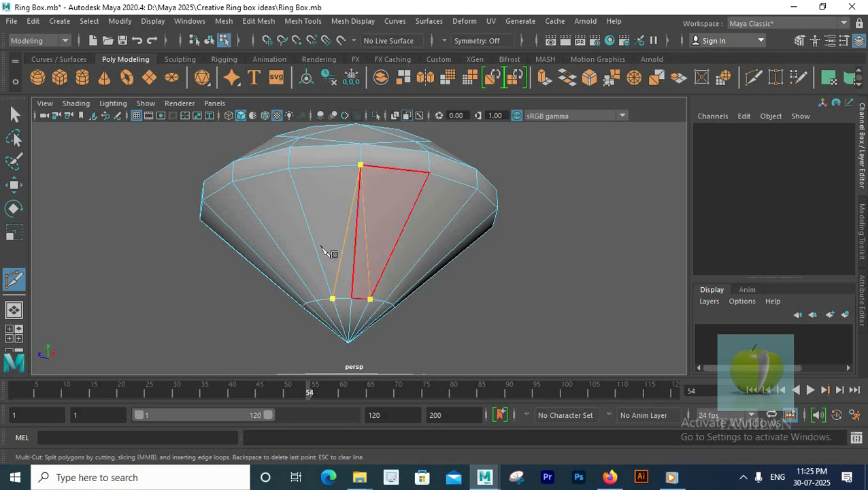
pyautogui.keyDown('alt'); pyautogui.moveTo(346, 247); pyautogui.dragTo(394, 211); pyautogui.keyUp('alt')
pyautogui.keyDown('alt'); pyautogui.moveTo(462, 187); pyautogui.dragTo(434, 164); pyautogui.keyUp('alt')
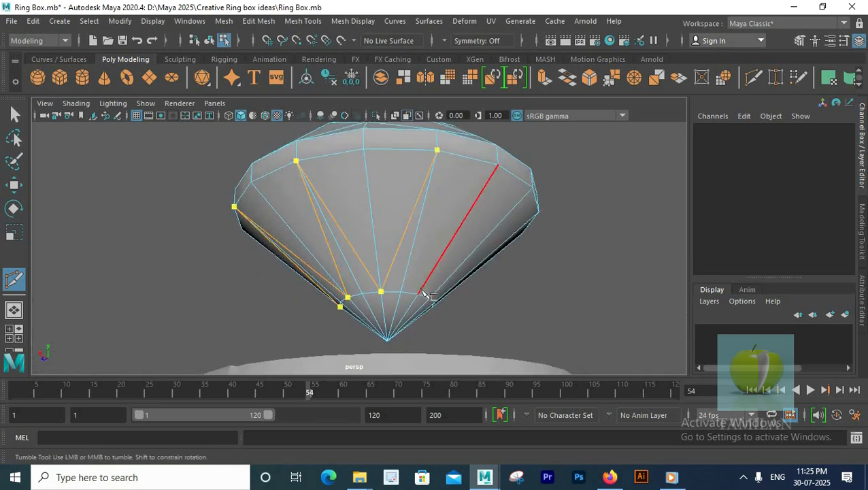
pyautogui.keyDown('alt'); pyautogui.moveTo(413, 315); pyautogui.dragTo(380, 152); pyautogui.keyUp('alt')
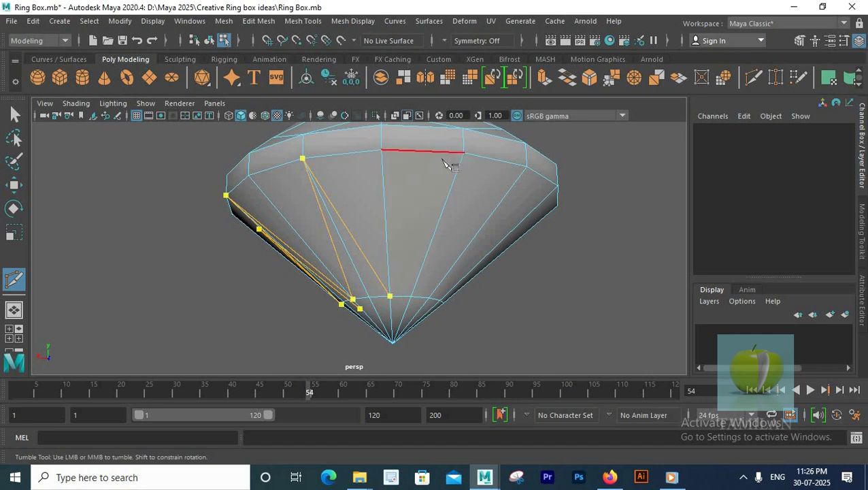
pyautogui.keyDown('alt'); pyautogui.moveTo(430, 182); pyautogui.dragTo(420, 213); pyautogui.keyUp('alt')
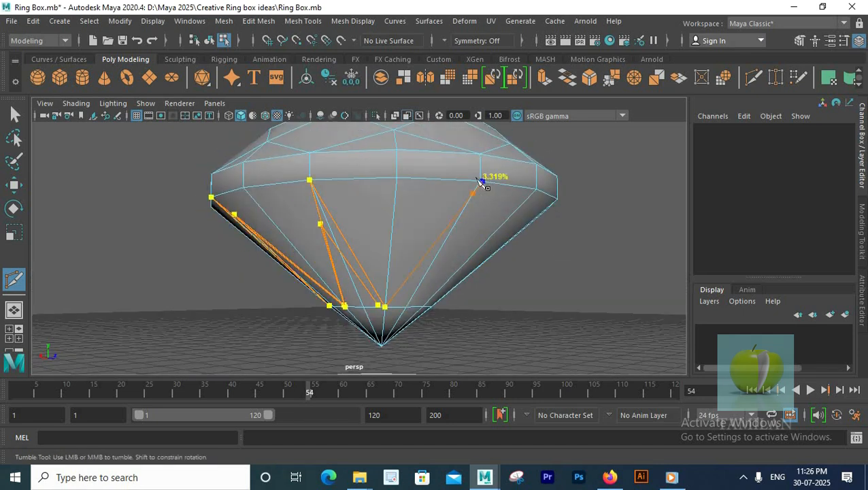
pyautogui.keyDown('alt'); pyautogui.moveTo(481, 181); pyautogui.dragTo(423, 192); pyautogui.keyUp('alt')
pyautogui.keyDown('alt'); pyautogui.moveTo(400, 287); pyautogui.dragTo(436, 243); pyautogui.keyUp('alt')
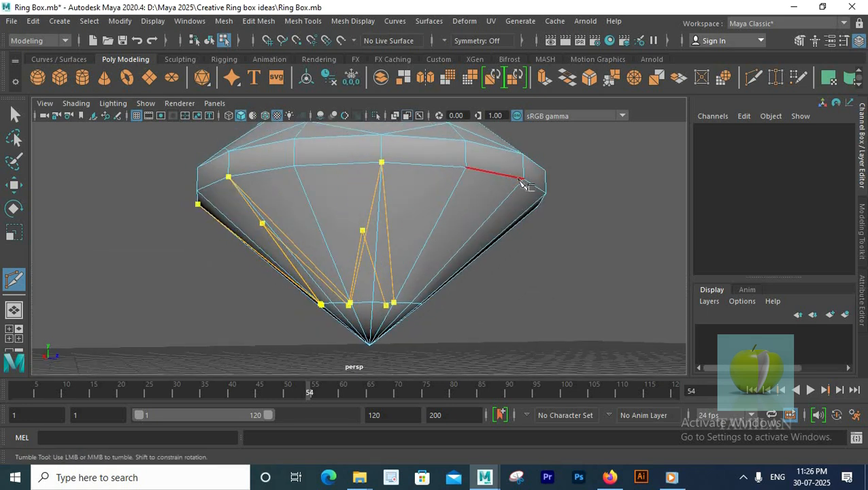
pyautogui.keyDown('alt'); pyautogui.moveTo(515, 182); pyautogui.dragTo(422, 187); pyautogui.keyUp('alt')
pyautogui.keyDown('alt'); pyautogui.moveTo(369, 312); pyautogui.dragTo(368, 284); pyautogui.keyUp('alt')
pyautogui.keyDown('alt'); pyautogui.moveTo(465, 165); pyautogui.dragTo(388, 235); pyautogui.keyUp('alt')
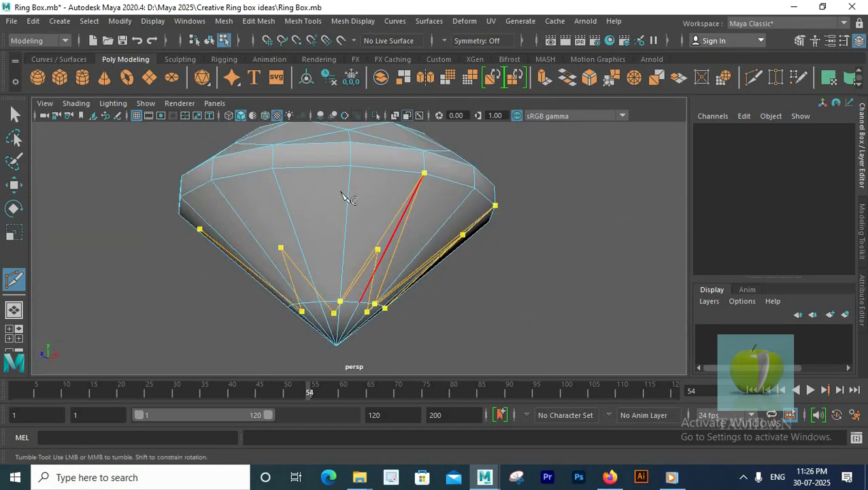
pyautogui.press('q')
pyautogui.keyDown('alt'); pyautogui.moveTo(315, 215); pyautogui.dragTo(388, 252); pyautogui.keyUp('alt')
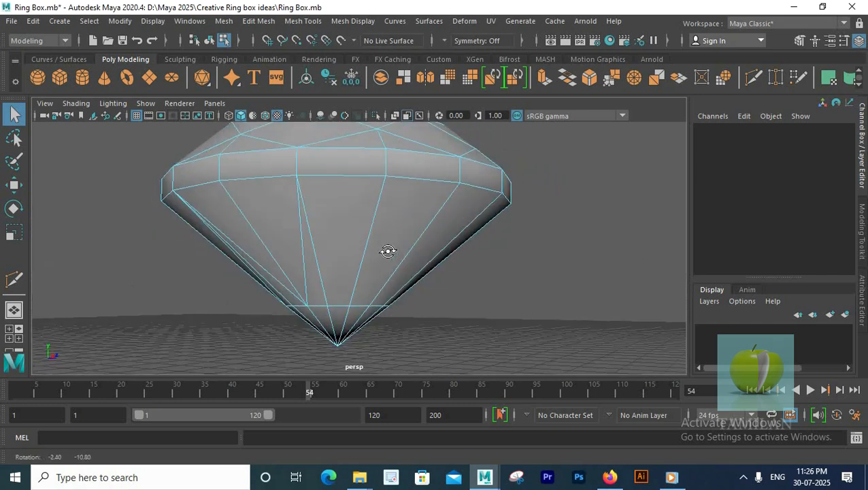
pyautogui.moveTo(316, 176); pyautogui.dragTo(381, 102, button='right')
pyautogui.keyDown('shift'); pyautogui.moveTo(335, 174); pyautogui.dragTo(260, 158, button='right'); pyautogui.keyUp('shift')
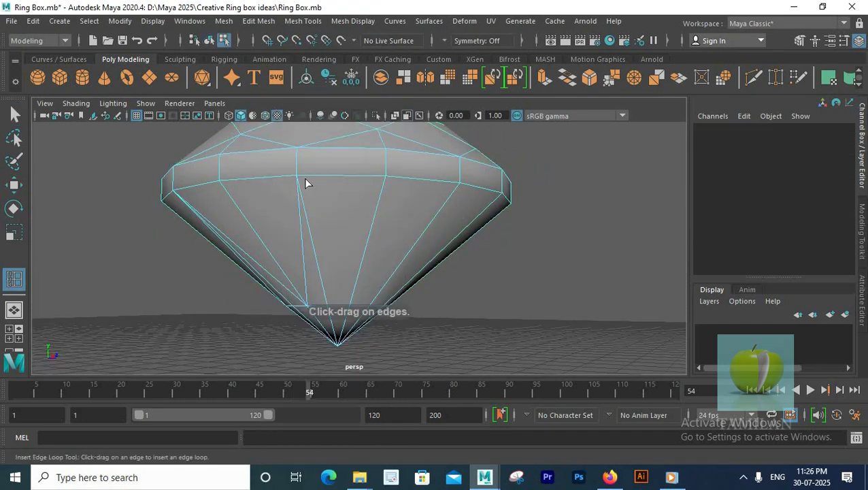
pyautogui.hotkey('ctrl', 'z')
pyautogui.hotkey('ctrl', 'z')
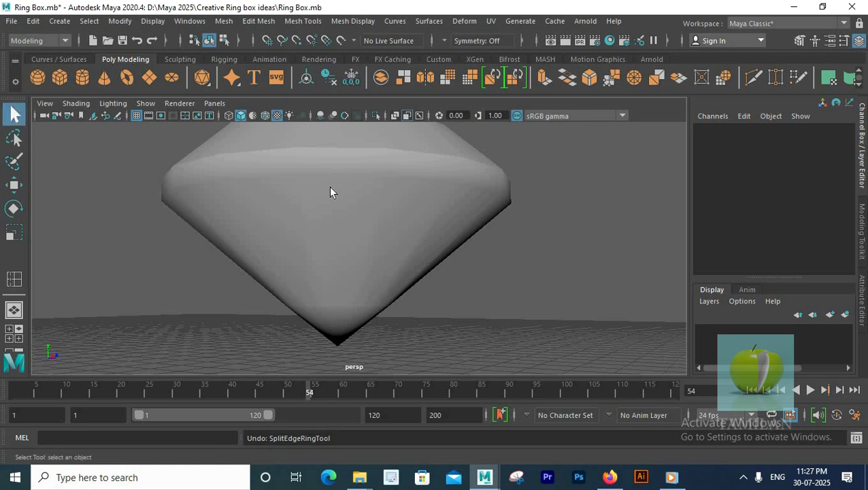
# - Reselect the gem and continue the Multi-Cut zigzag around the rest of the lower cone, joining girdle and lower-ring vertices
pyautogui.click(362, 227)
pyautogui.keyDown('alt'); pyautogui.moveTo(363, 227); pyautogui.dragTo(401, 277); pyautogui.keyUp('alt')
pyautogui.keyDown('shift'); pyautogui.moveTo(397, 138); pyautogui.dragTo(337, 156, button='right'); pyautogui.keyUp('shift')
pyautogui.keyDown('alt'); pyautogui.moveTo(393, 317); pyautogui.dragTo(359, 300); pyautogui.keyUp('alt')
pyautogui.click(310, 297)
pyautogui.click(183, 174)
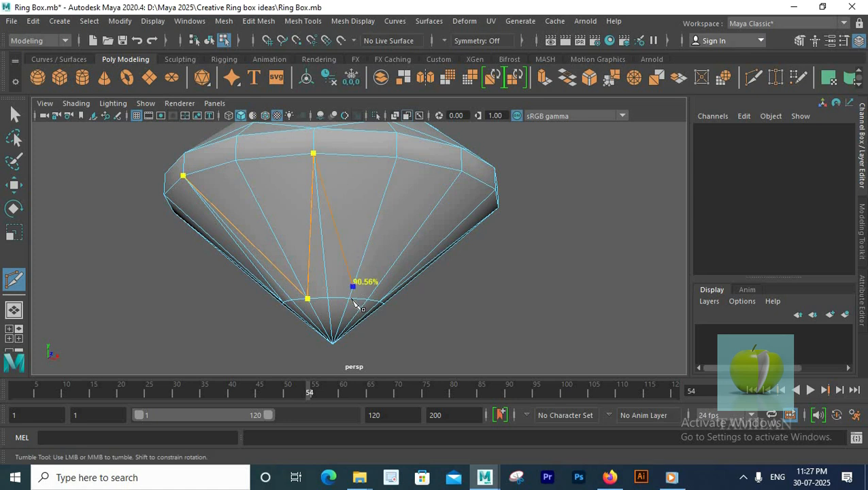
pyautogui.keyDown('alt'); pyautogui.moveTo(423, 184); pyautogui.dragTo(367, 300); pyautogui.keyUp('alt')
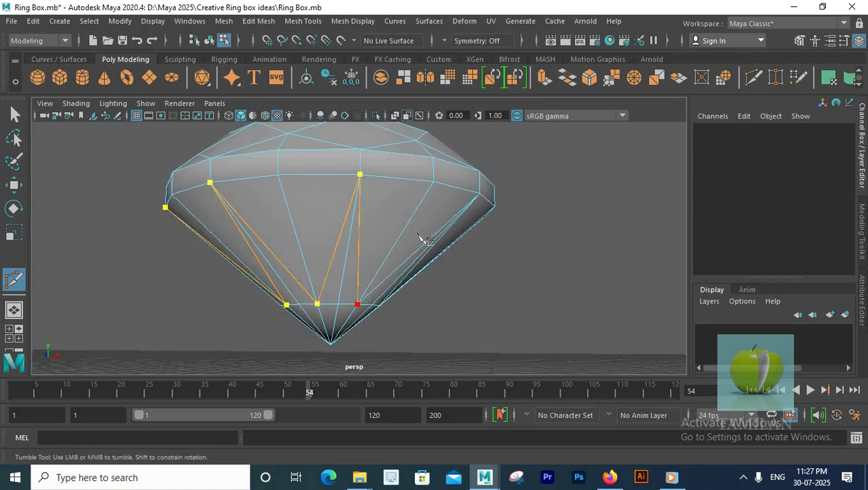
pyautogui.keyDown('alt'); pyautogui.moveTo(440, 239); pyautogui.dragTo(376, 225); pyautogui.keyUp('alt')
pyautogui.click(14, 113)
# - Start selecting the redundant straight edges between the zigzag cuts, running from the girdle down to the tip of the gem's lower cone
pyautogui.keyDown('alt'); pyautogui.moveTo(464, 303); pyautogui.dragTo(345, 219); pyautogui.keyUp('alt')
pyautogui.click(347, 275)
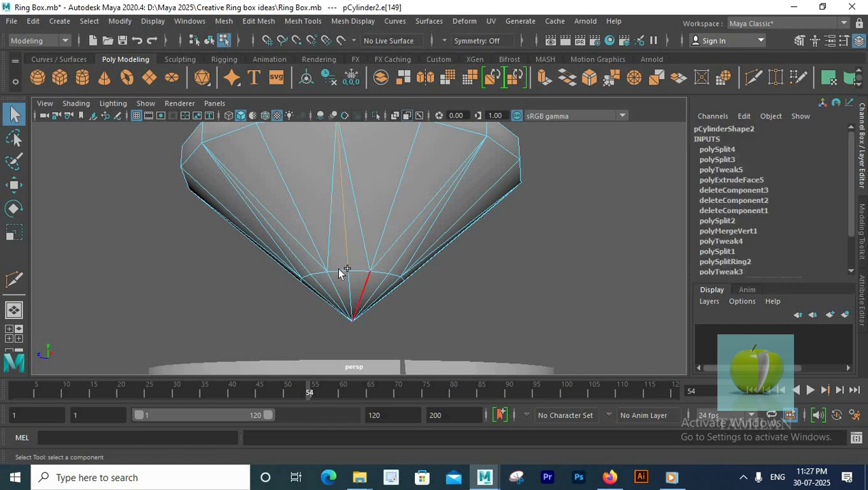
pyautogui.scroll(3, 313, 277)
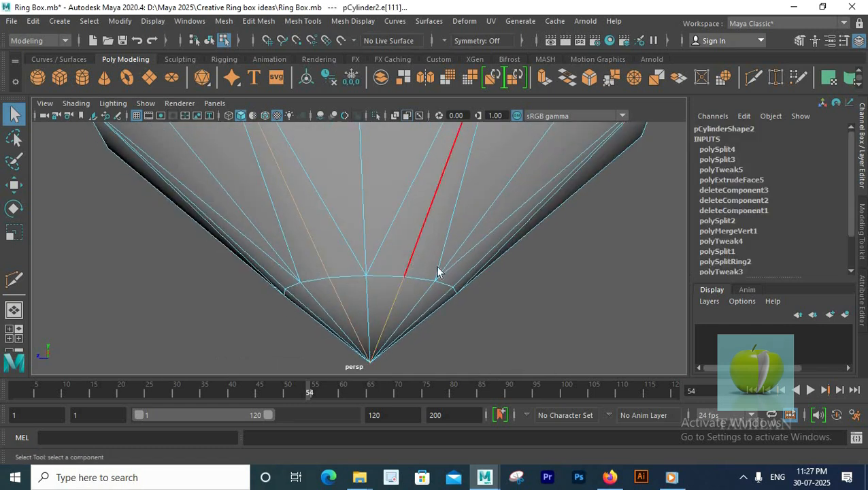
pyautogui.keyDown('alt'); pyautogui.moveTo(413, 260); pyautogui.dragTo(433, 310); pyautogui.keyUp('alt')
pyautogui.keyDown('alt'); pyautogui.moveTo(382, 273); pyautogui.dragTo(408, 278); pyautogui.keyUp('alt')
pyautogui.keyDown('alt'); pyautogui.moveTo(426, 233); pyautogui.dragTo(346, 285); pyautogui.keyUp('alt')
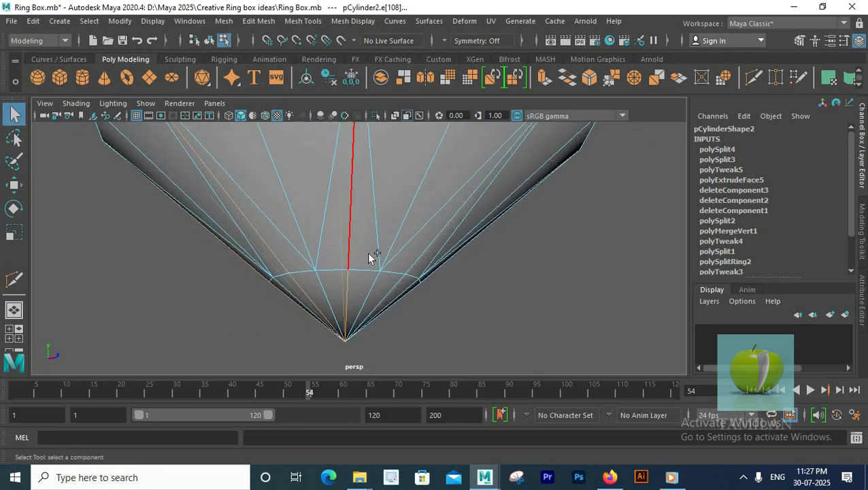
pyautogui.keyDown('alt'); pyautogui.moveTo(351, 248); pyautogui.dragTo(370, 291); pyautogui.keyUp('alt')
pyautogui.moveTo(389, 237)
pyautogui.keyDown('alt'); pyautogui.mouseDown()
pyautogui.moveTo(355, 262)
pyautogui.moveTo(397, 316)
pyautogui.moveTo(322, 288)
pyautogui.moveTo(378, 282)
pyautogui.moveTo(342, 285)
pyautogui.moveTo(392, 263)
pyautogui.moveTo(393, 246)
pyautogui.mouseUp(); pyautogui.keyUp('alt')
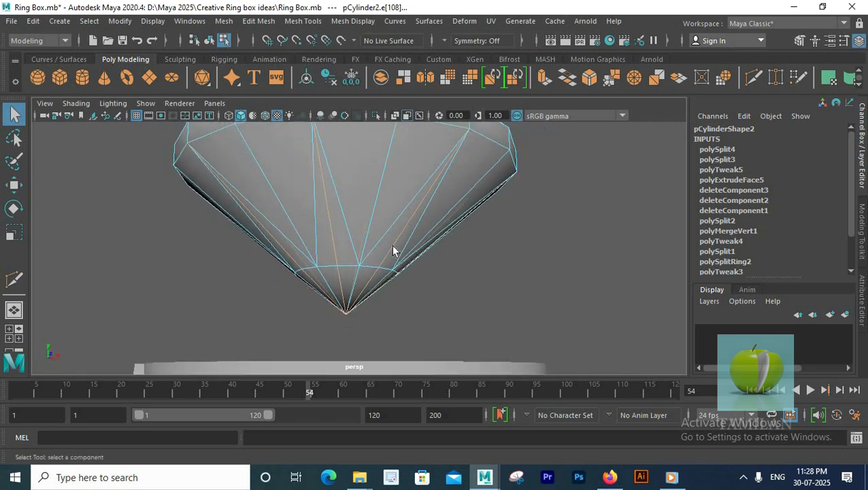
# - Finish selecting the redundant edges around the gem's lower cone and remove them to leave clean facets
pyautogui.click(325, 260)
pyautogui.keyDown('alt'); pyautogui.moveTo(326, 260); pyautogui.dragTo(350, 197); pyautogui.keyUp('alt')
pyautogui.click(351, 276)
pyautogui.scroll(-5, 363, 306)
pyautogui.click(519, 267)
pyautogui.scroll(-3, 388, 294)
pyautogui.keyDown('alt'); pyautogui.moveTo(519, 268); pyautogui.dragTo(402, 281); pyautogui.keyUp('alt')
pyautogui.scroll(5, 386, 295)
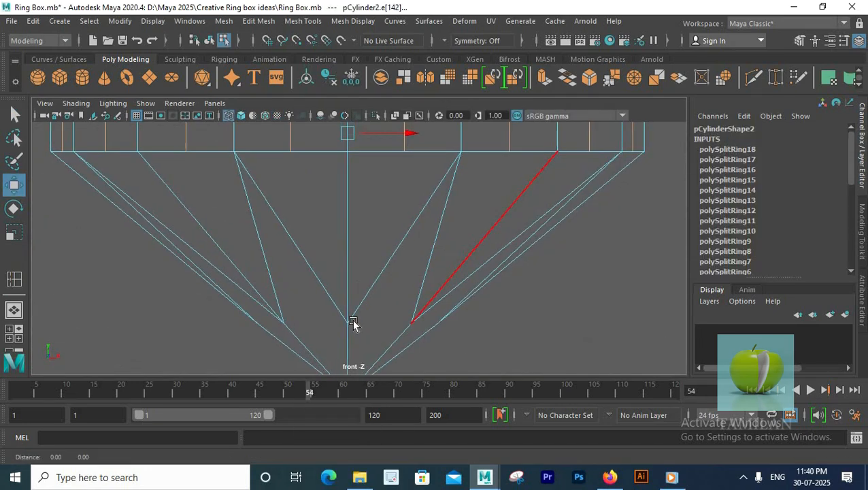
# - Scale the girdle's vertical edges to about 0.79 in height and about 1.02 uniformly, and return to object mode
pyautogui.scroll(-5, 340, 270)
pyautogui.scroll(5, 483, 217)
pyautogui.moveTo(326, 197); pyautogui.dragTo(327, 216)
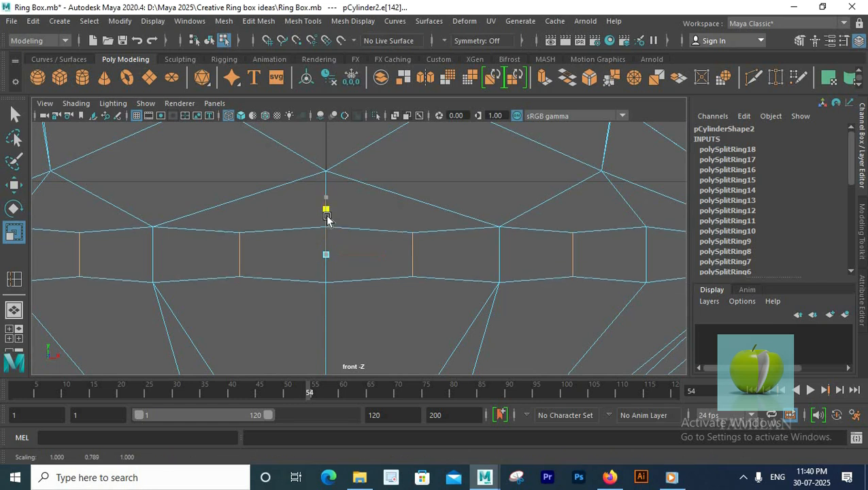
pyautogui.scroll(-5, 336, 233)
pyautogui.press('5')
pyautogui.press('space')
pyautogui.scroll(4, 382, 273)
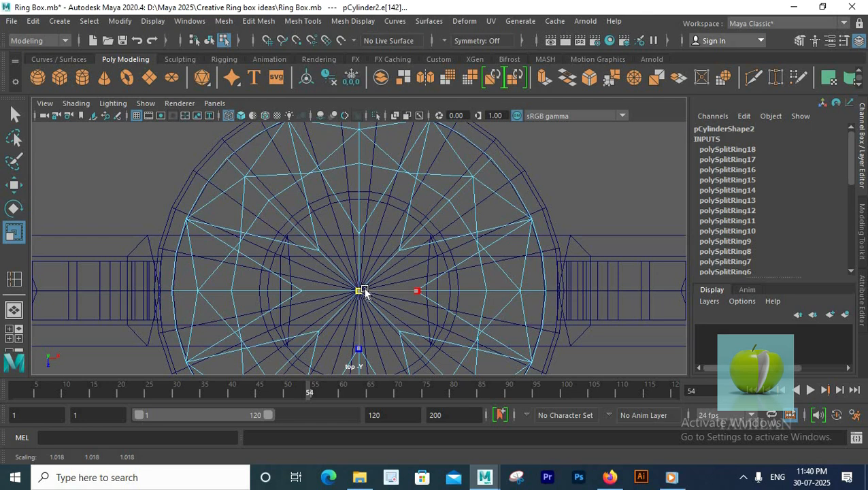
pyautogui.press('space')
pyautogui.press('space')
pyautogui.moveTo(442, 129); pyautogui.dragTo(500, 107, button='right')
pyautogui.press('q')
pyautogui.click(545, 293)
pyautogui.keyDown('alt'); pyautogui.moveTo(544, 293); pyautogui.dragTo(340, 267); pyautogui.keyUp('alt')
# - Lower the gem into the ring's hollow setting, at a Translate Y of about 1.63, and check the fit in perspective
pyautogui.click(335, 263)
pyautogui.press('space')
pyautogui.press('space')
pyautogui.press('w')
pyautogui.scroll(8, 379, 272)
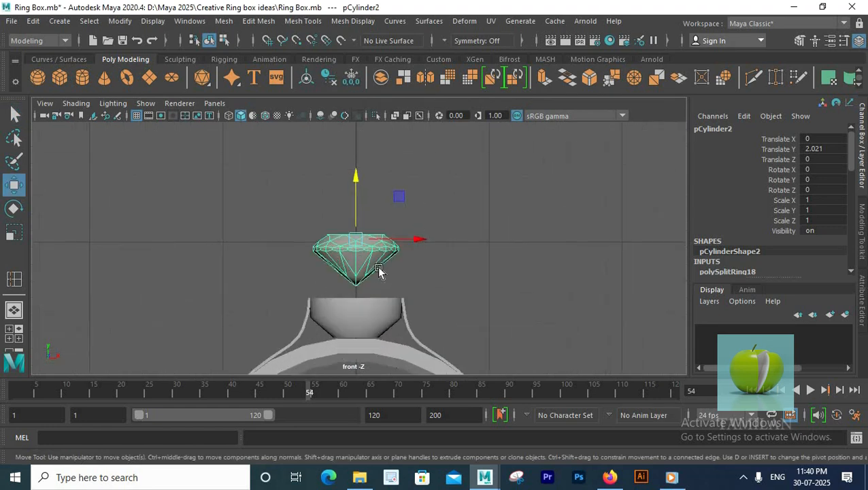
pyautogui.moveTo(361, 177); pyautogui.dragTo(355, 225)
pyautogui.press('4')
pyautogui.scroll(3, 355, 225)
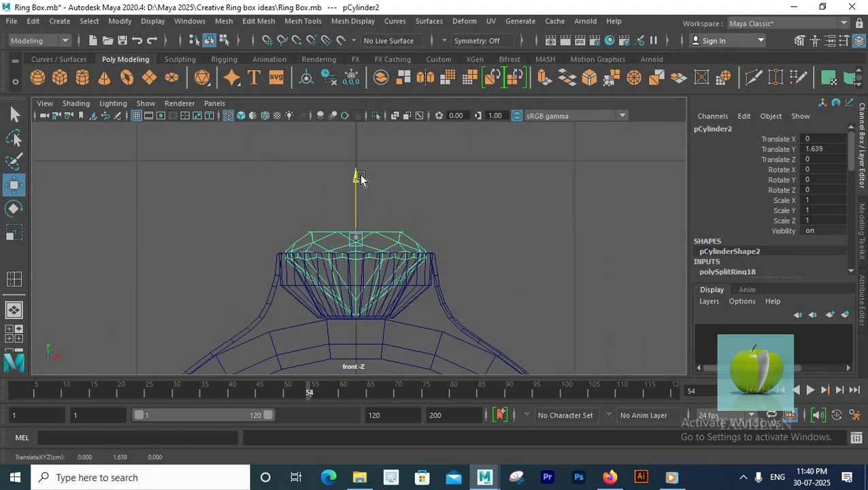
pyautogui.press('space')
pyautogui.press('space')
pyautogui.moveTo(464, 277)
pyautogui.keyDown('alt'); pyautogui.mouseDown()
pyautogui.moveTo(516, 224)
pyautogui.moveTo(368, 283)
pyautogui.moveTo(374, 264)
pyautogui.mouseUp(); pyautogui.keyUp('alt')
pyautogui.click(516, 223)
pyautogui.scroll(6, 520, 244)
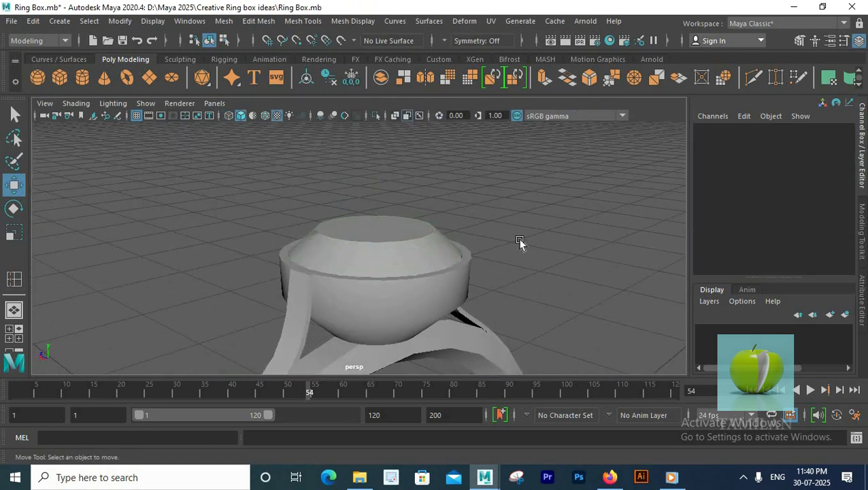
# - Bevel the whole gem with 2 segments, undoing the trial bevels and adjusting the options before reapplying
pyautogui.click(404, 245)
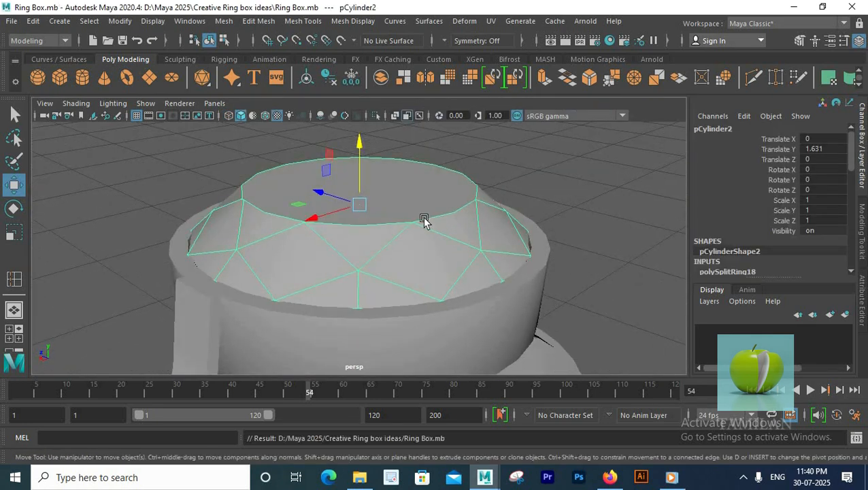
pyautogui.click(224, 21)
pyautogui.moveTo(269, 32)
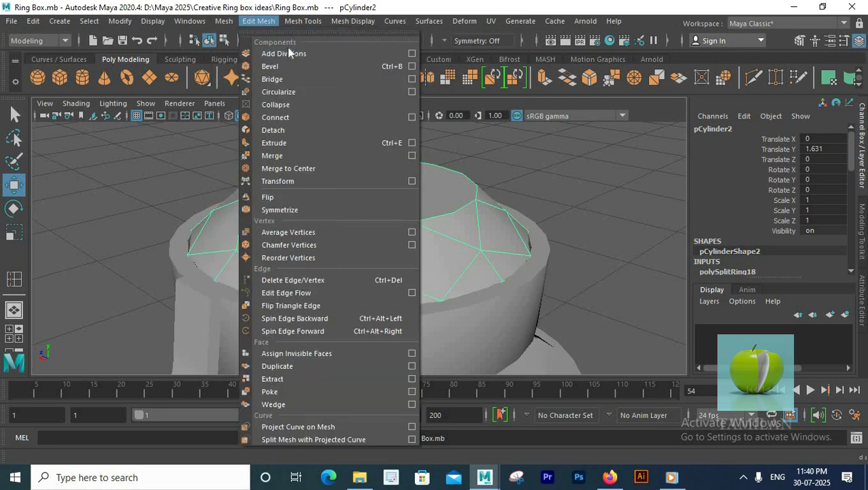
pyautogui.click(413, 66)
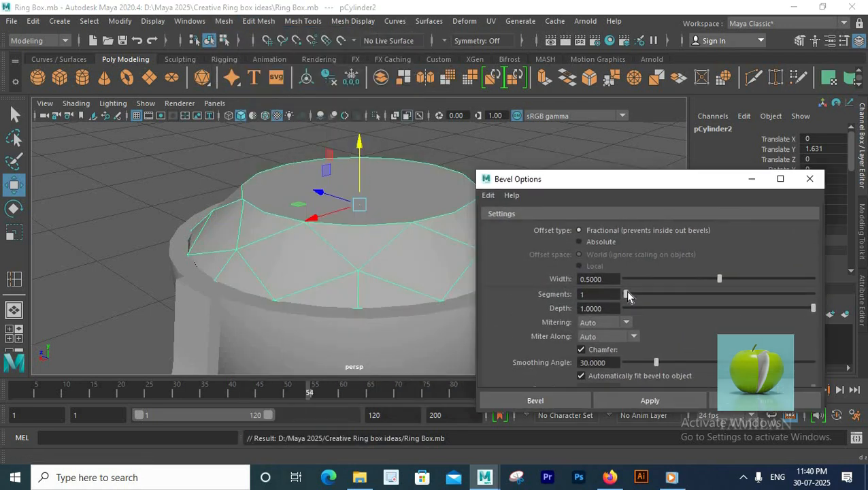
pyautogui.click(654, 398)
pyautogui.keyDown('alt'); pyautogui.moveTo(443, 242); pyautogui.dragTo(325, 218); pyautogui.keyUp('alt')
pyautogui.keyDown('alt'); pyautogui.moveTo(326, 217); pyautogui.dragTo(436, 252, button='right'); pyautogui.keyUp('alt')
pyautogui.hotkey('ctrl', 'z')
pyautogui.hotkey('ctrl', 'z')
pyautogui.hotkey('ctrl', 'z')
pyautogui.hotkey('ctrl', 'z')
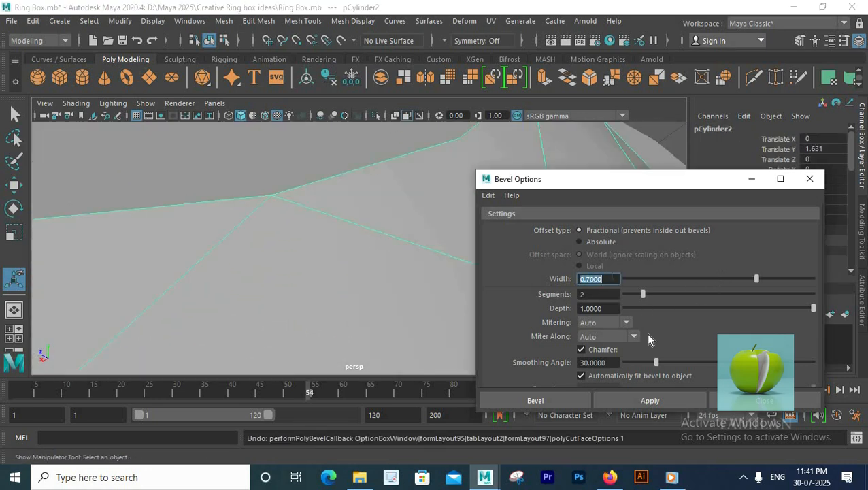
pyautogui.click(675, 403)
pyautogui.keyDown('alt'); pyautogui.moveTo(349, 184); pyautogui.dragTo(375, 185); pyautogui.keyUp('alt')
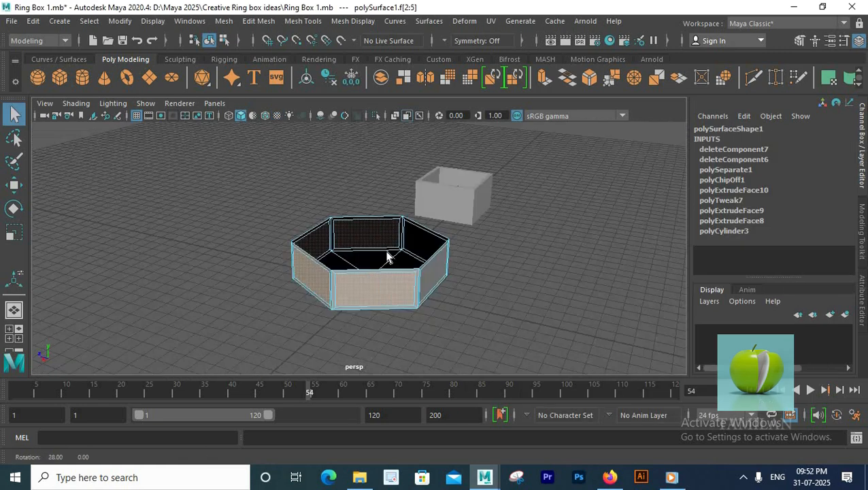
# - Delete the selected side-panel faces of the hexagonal box to leave an open frame, and return to object mode
pyautogui.moveTo(387, 258)
pyautogui.keyDown('alt'); pyautogui.mouseDown()
pyautogui.moveTo(401, 273)
pyautogui.moveTo(391, 285)
pyautogui.moveTo(392, 248)
pyautogui.mouseUp(); pyautogui.keyUp('alt')
pyautogui.press('Delete')
pyautogui.moveTo(351, 262); pyautogui.dragTo(413, 106, button='right')
pyautogui.keyDown('alt'); pyautogui.moveTo(485, 265); pyautogui.dragTo(599, 272); pyautogui.keyUp('alt')
pyautogui.keyDown('alt'); pyautogui.moveTo(599, 272); pyautogui.dragTo(345, 296, button='right'); pyautogui.keyUp('alt')
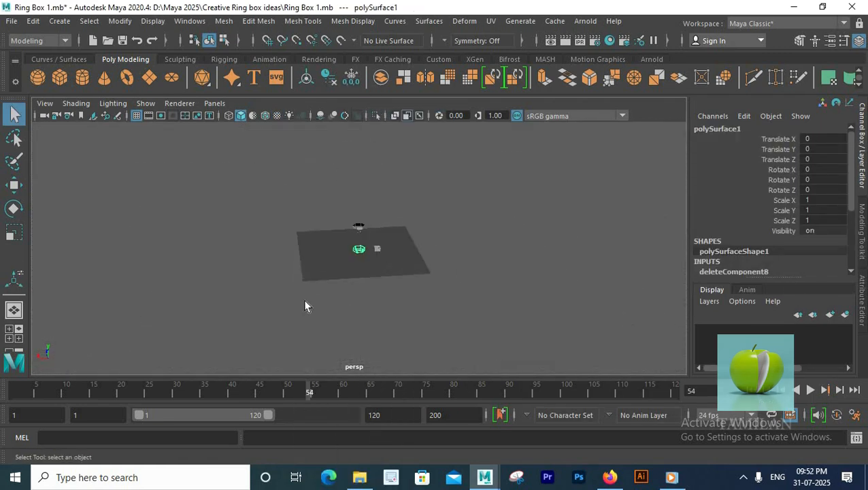
pyautogui.keyDown('alt'); pyautogui.moveTo(393, 286); pyautogui.dragTo(470, 322); pyautogui.keyUp('alt')
pyautogui.scroll(5, 339, 261)
pyautogui.keyDown('alt'); pyautogui.moveTo(345, 272); pyautogui.dragTo(301, 269); pyautogui.keyUp('alt')
pyautogui.scroll(5, 302, 271)
pyautogui.keyDown('alt'); pyautogui.moveTo(365, 294); pyautogui.dragTo(360, 194); pyautogui.keyUp('alt')
# - Extrude the hexagonal frame's faces with Keep Faces Together off, undoing the trial offset
pyautogui.keyDown('shift'); pyautogui.moveTo(360, 194); pyautogui.dragTo(361, 170, button='right'); pyautogui.keyUp('shift')
pyautogui.moveTo(540, 284); pyautogui.dragTo(554, 285)
pyautogui.hotkey('ctrl', 'z')
pyautogui.click(558, 304)
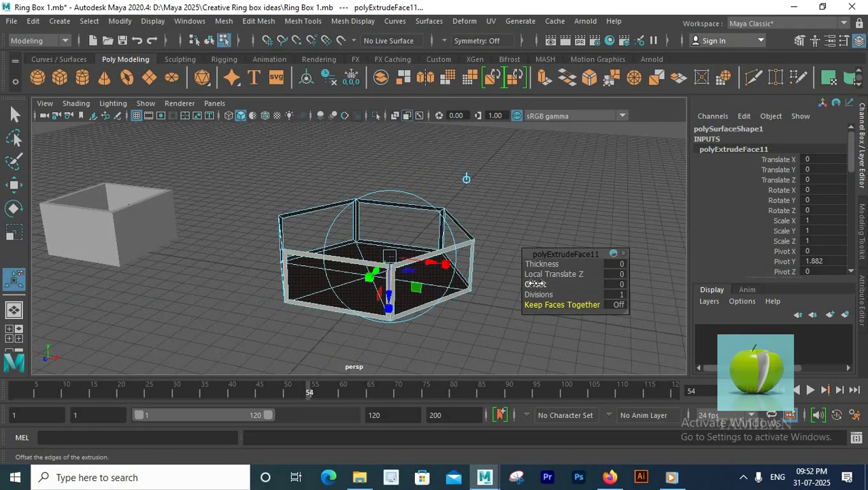
pyautogui.scroll(6, 389, 272)
pyautogui.keyDown('alt'); pyautogui.moveTo(395, 271); pyautogui.dragTo(363, 274); pyautogui.keyUp('alt')
pyautogui.hotkey('ctrl', 'z')
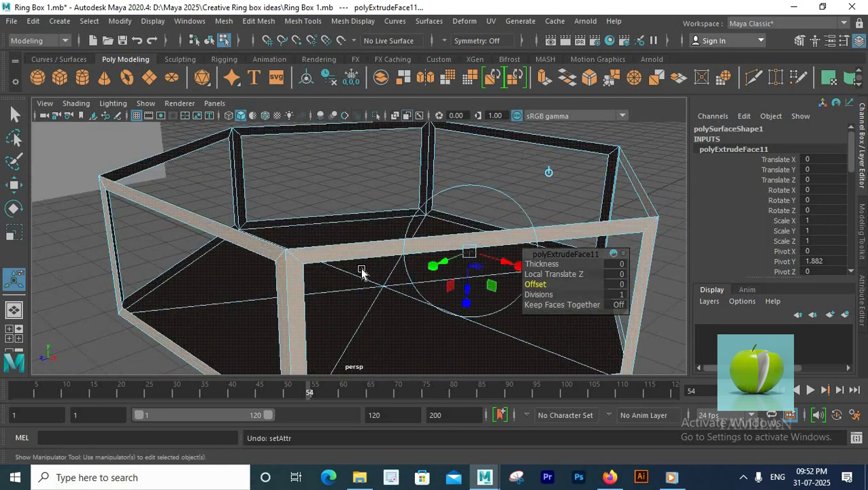
# - Set the frame extrusion's thickness to 0.2 and return to object mode
pyautogui.scroll(-4, 362, 273)
pyautogui.moveTo(550, 263); pyautogui.dragTo(552, 262)
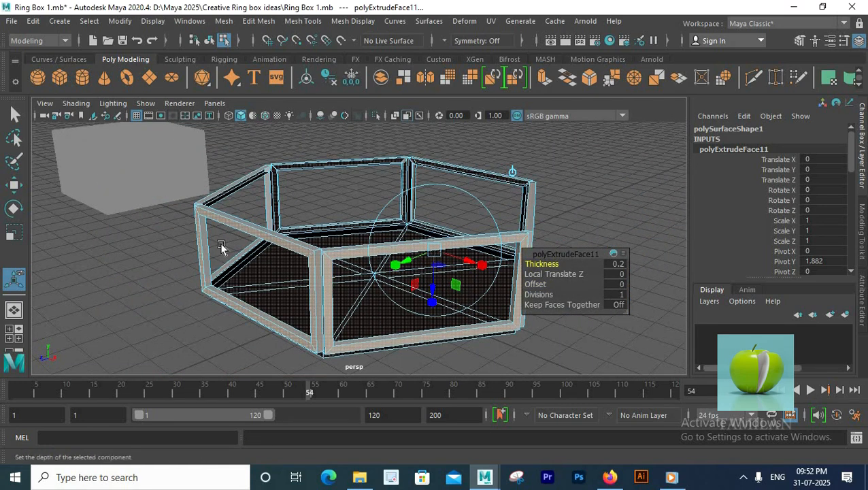
pyautogui.keyDown('alt'); pyautogui.moveTo(221, 246); pyautogui.dragTo(281, 274); pyautogui.keyUp('alt')
pyautogui.scroll(-4, 320, 277)
pyautogui.keyDown('alt'); pyautogui.moveTo(338, 279); pyautogui.dragTo(343, 249); pyautogui.keyUp('alt')
pyautogui.moveTo(407, 175); pyautogui.dragTo(457, 109, button='right')
pyautogui.click(427, 334)
pyautogui.keyDown('alt'); pyautogui.moveTo(427, 334); pyautogui.dragTo(384, 217); pyautogui.keyUp('alt')
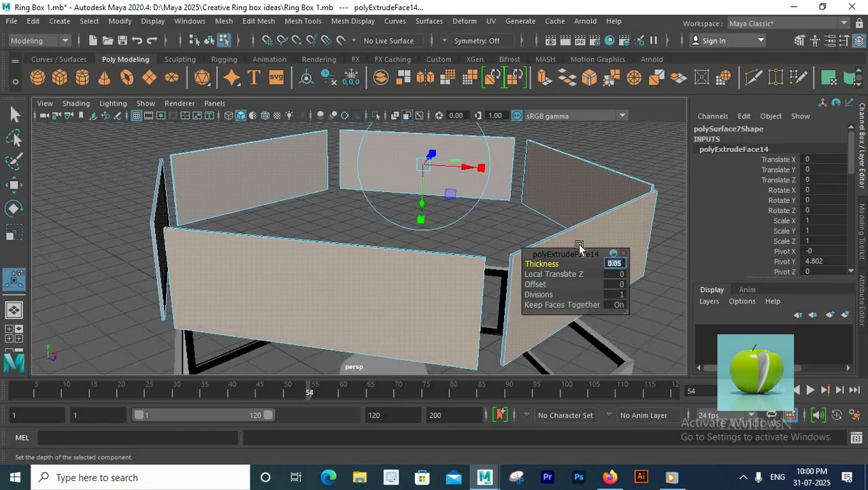
# - Return the thickened side panels to object mode and lower them into the hexagonal frame, at a Translate Y of about -21.72
pyautogui.moveTo(197, 143); pyautogui.dragTo(243, 107, button='right')
pyautogui.scroll(-5, 320, 217)
pyautogui.press('w')
pyautogui.moveTo(372, 171); pyautogui.dragTo(390, 233)
pyautogui.scroll(5, 487, 283)
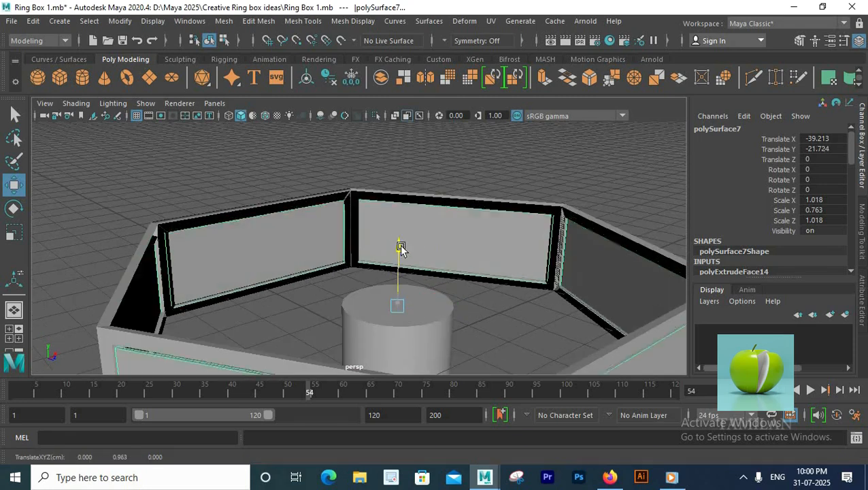
pyautogui.scroll(-5, 436, 310)
pyautogui.click(555, 200)
pyautogui.keyDown('alt'); pyautogui.moveTo(554, 200); pyautogui.dragTo(405, 270); pyautogui.keyUp('alt')
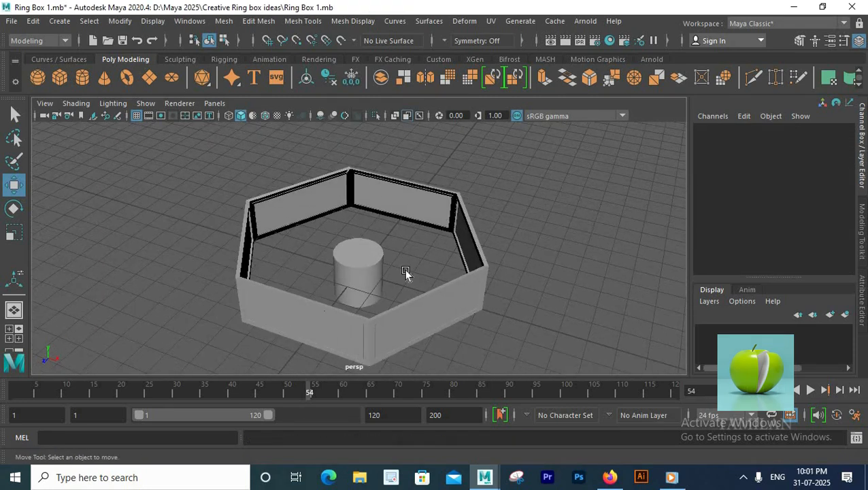
pyautogui.scroll(-3, 410, 277)
# - Select the top vertices of the tapered lid frame and its panels in the front view and lower them to shorten the lid
pyautogui.moveTo(304, 139); pyautogui.dragTo(245, 136, button='right')
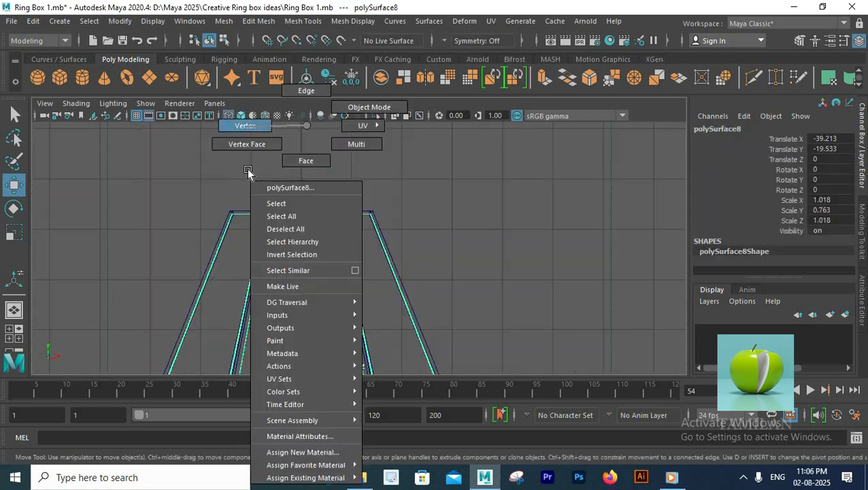
pyautogui.moveTo(245, 208); pyautogui.dragTo(185, 129, button='right')
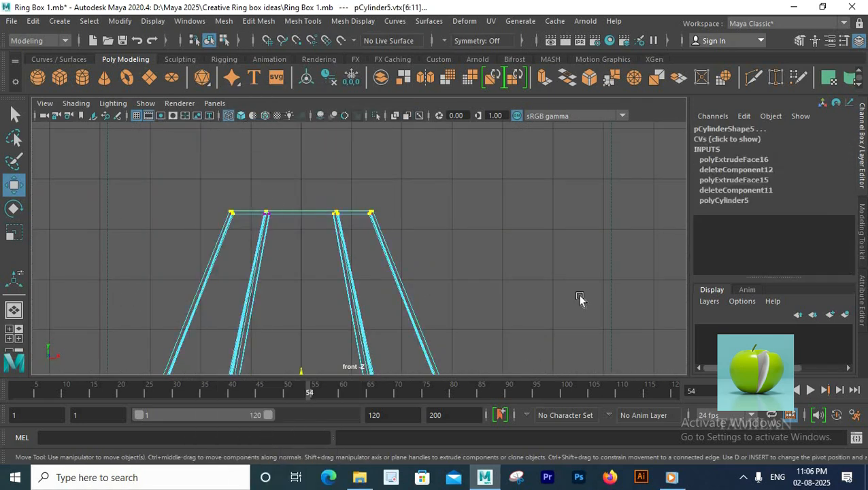
pyautogui.moveTo(191, 188); pyautogui.dragTo(385, 242)
pyautogui.moveTo(301, 145); pyautogui.dragTo(301, 234)
pyautogui.scroll(-5, 316, 269)
pyautogui.keyDown('alt'); pyautogui.moveTo(316, 269); pyautogui.dragTo(324, 197, button='middle'); pyautogui.keyUp('alt')
pyautogui.moveTo(355, 149); pyautogui.dragTo(356, 171)
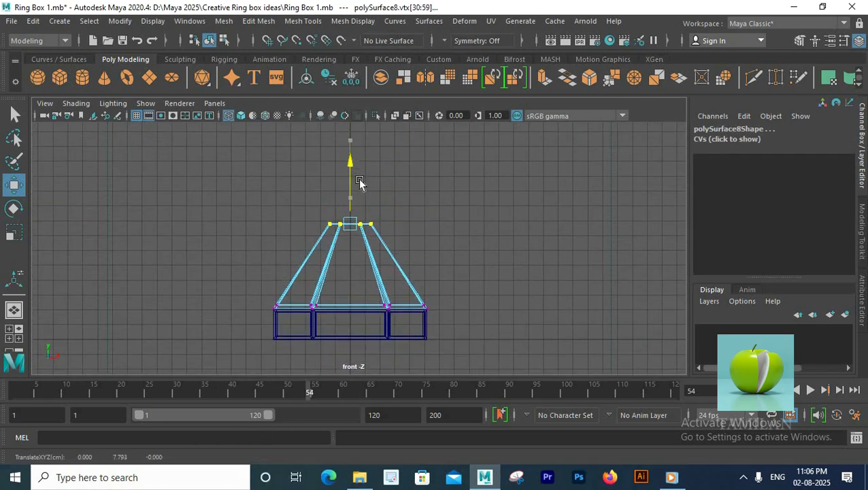
# - Return the lid frame and panels to object mode and examine the shortened lid in perspective
pyautogui.press('space')
pyautogui.press('space')
pyautogui.keyDown('alt'); pyautogui.moveTo(326, 227); pyautogui.dragTo(354, 272); pyautogui.keyUp('alt')
pyautogui.click(461, 255)
pyautogui.scroll(3, 288, 250)
pyautogui.keyDown('alt'); pyautogui.moveTo(287, 289); pyautogui.dragTo(348, 252); pyautogui.keyUp('alt')
pyautogui.moveTo(330, 127); pyautogui.dragTo(384, 107, button='right')
pyautogui.click(389, 140)
pyautogui.keyDown('alt'); pyautogui.moveTo(368, 228); pyautogui.dragTo(436, 211); pyautogui.keyUp('alt')
pyautogui.rightClick(459, 126)
pyautogui.click(513, 107)
pyautogui.keyDown('alt'); pyautogui.moveTo(326, 236); pyautogui.dragTo(482, 291); pyautogui.keyUp('alt')
pyautogui.click(483, 291)
pyautogui.scroll(-3, 422, 207)
# - Select only the lid panels' top vertices in the front view and move them vertically to sit just under the frame's top rim
pyautogui.press('space')
pyautogui.press('space')
pyautogui.scroll(3, 339, 275)
pyautogui.keyDown('alt'); pyautogui.moveTo(337, 269); pyautogui.dragTo(330, 188, button='middle'); pyautogui.keyUp('alt')
pyautogui.moveTo(329, 188); pyautogui.dragTo(242, 125, button='right')
pyautogui.scroll(5, 368, 262)
pyautogui.moveTo(202, 151); pyautogui.dragTo(519, 180)
pyautogui.keyDown('alt'); pyautogui.moveTo(389, 124); pyautogui.dragTo(389, 142, button='middle'); pyautogui.keyUp('alt')
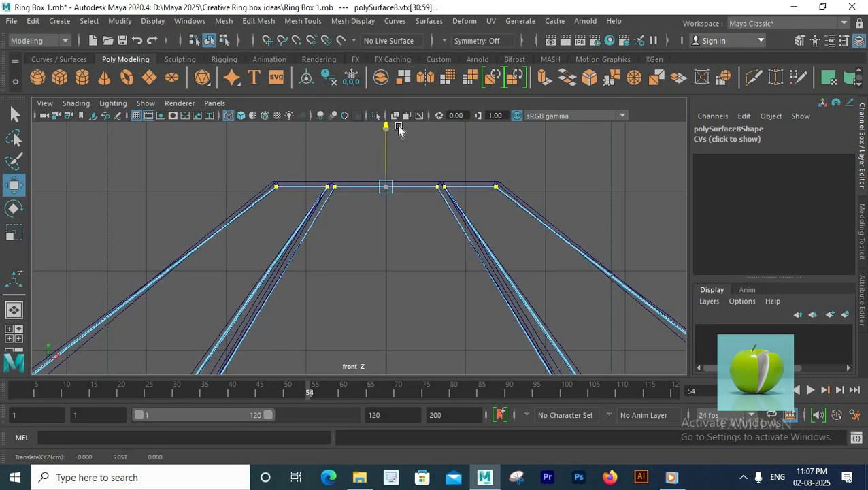
# - Leave vertex editing and inspect how the panels sit against the lid frame in perspective
pyautogui.press('space')
pyautogui.press('space')
pyautogui.scroll(3, 374, 227)
pyautogui.keyDown('alt'); pyautogui.moveTo(375, 227); pyautogui.dragTo(361, 250); pyautogui.keyUp('alt')
pyautogui.moveTo(387, 127); pyautogui.dragTo(397, 188, button='right')
pyautogui.click(478, 219)
pyautogui.keyDown('alt'); pyautogui.moveTo(478, 219); pyautogui.dragTo(406, 260); pyautogui.keyUp('alt')
pyautogui.keyDown('alt'); pyautogui.moveTo(350, 191); pyautogui.dragTo(339, 259); pyautogui.keyUp('alt')
pyautogui.keyDown('alt'); pyautogui.moveTo(340, 258); pyautogui.dragTo(418, 218, button='right'); pyautogui.keyUp('alt')
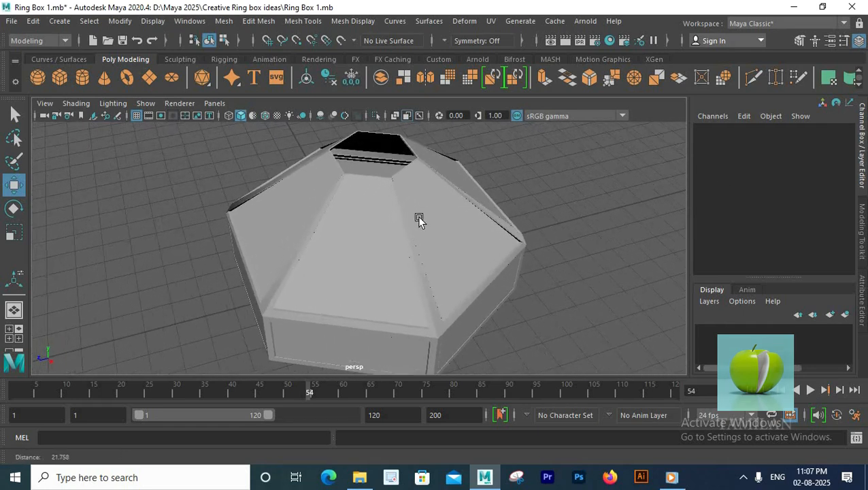
# - Select the lid's panels, raise them slightly in the front view, and check the fit around the top opening
pyautogui.click(436, 237)
pyautogui.press('space')
pyautogui.press('space')
pyautogui.keyDown('alt'); pyautogui.moveTo(579, 231); pyautogui.dragTo(371, 207, button='right'); pyautogui.keyUp('alt')
pyautogui.moveTo(363, 203); pyautogui.dragTo(364, 141)
pyautogui.press('space')
pyautogui.press('space')
pyautogui.keyDown('alt'); pyautogui.moveTo(483, 176); pyautogui.dragTo(402, 219, button='right'); pyautogui.keyUp('alt')
pyautogui.keyDown('alt'); pyautogui.moveTo(401, 223); pyautogui.dragTo(408, 267); pyautogui.keyUp('alt')
pyautogui.keyDown('alt'); pyautogui.moveTo(408, 268); pyautogui.dragTo(572, 184, button='right'); pyautogui.keyUp('alt')
pyautogui.click(590, 163)
pyautogui.keyDown('alt'); pyautogui.moveTo(343, 190); pyautogui.dragTo(324, 223, button='middle'); pyautogui.keyUp('alt')
pyautogui.click(325, 225)
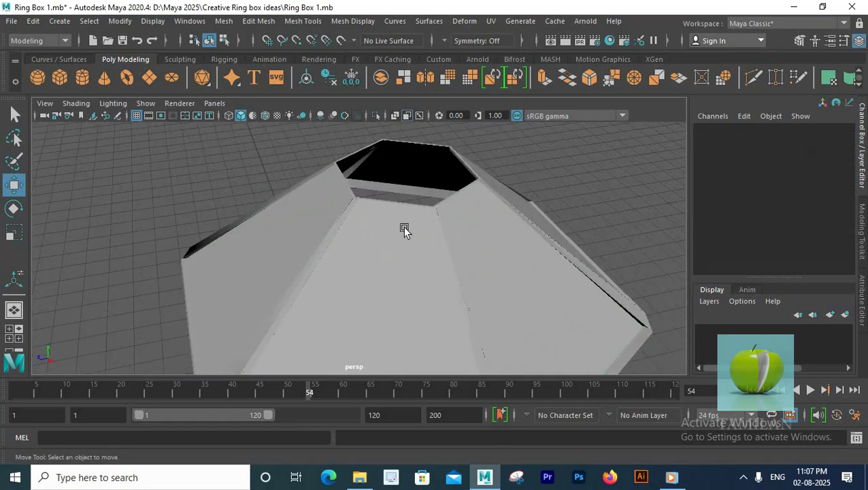
# - Start selecting the inner rim edges around the top opening of the lid frame
pyautogui.click(382, 199)
pyautogui.scroll(5, 299, 244)
pyautogui.moveTo(279, 193); pyautogui.dragTo(300, 161, button='right')
pyautogui.click(289, 186)
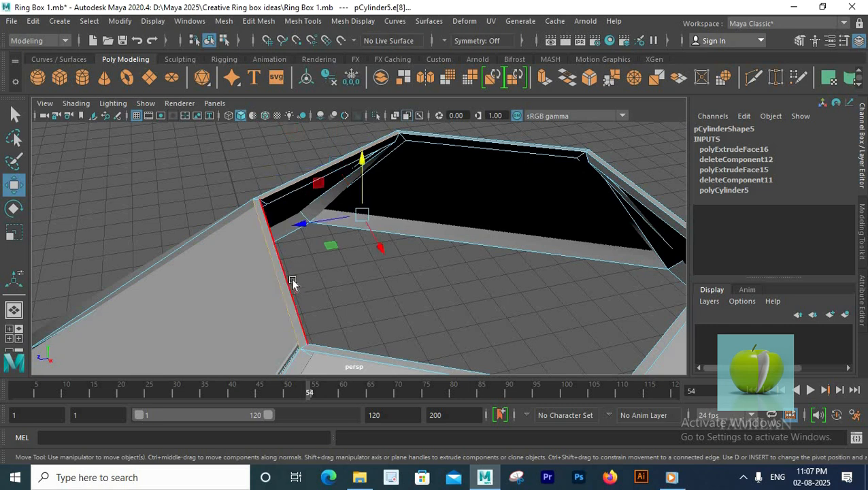
pyautogui.keyDown('alt'); pyautogui.moveTo(291, 296); pyautogui.dragTo(392, 227, button='middle'); pyautogui.keyUp('alt')
pyautogui.press('4')
pyautogui.keyDown('shift'); pyautogui.click(338, 263); pyautogui.keyUp('shift')
pyautogui.keyDown('alt'); pyautogui.moveTo(437, 213); pyautogui.dragTo(357, 258); pyautogui.keyUp('alt')
pyautogui.scroll(-5, 357, 258)
pyautogui.keyDown('shift'); pyautogui.click(420, 276); pyautogui.keyUp('shift')
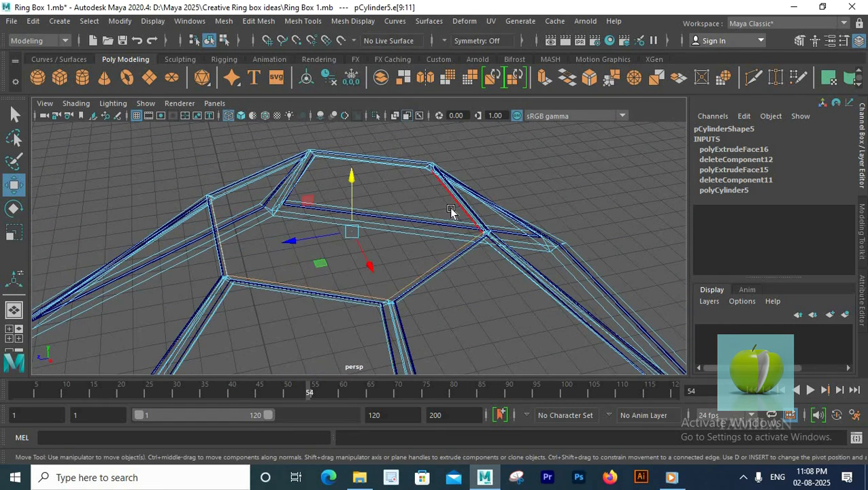
# - Extrude the inner rim edges around the lid frame's top opening and scale them inward to close it with a hexagonal cap
pyautogui.press('5')
pyautogui.keyDown('alt'); pyautogui.moveTo(456, 213); pyautogui.dragTo(443, 269); pyautogui.keyUp('alt')
pyautogui.scroll(3, 442, 269)
pyautogui.keyDown('alt'); pyautogui.moveTo(442, 268); pyautogui.dragTo(431, 232, button='middle'); pyautogui.keyUp('alt')
pyautogui.keyDown('alt'); pyautogui.moveTo(431, 232); pyautogui.dragTo(465, 206); pyautogui.keyUp('alt')
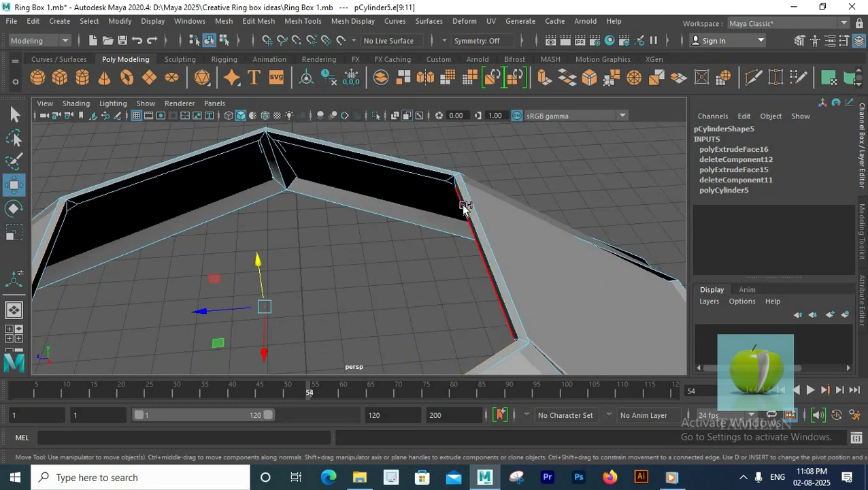
pyautogui.keyDown('alt'); pyautogui.moveTo(308, 194); pyautogui.dragTo(217, 167); pyautogui.keyUp('alt')
pyautogui.keyDown('shift'); pyautogui.moveTo(218, 167); pyautogui.dragTo(207, 194, button='right'); pyautogui.keyUp('shift')
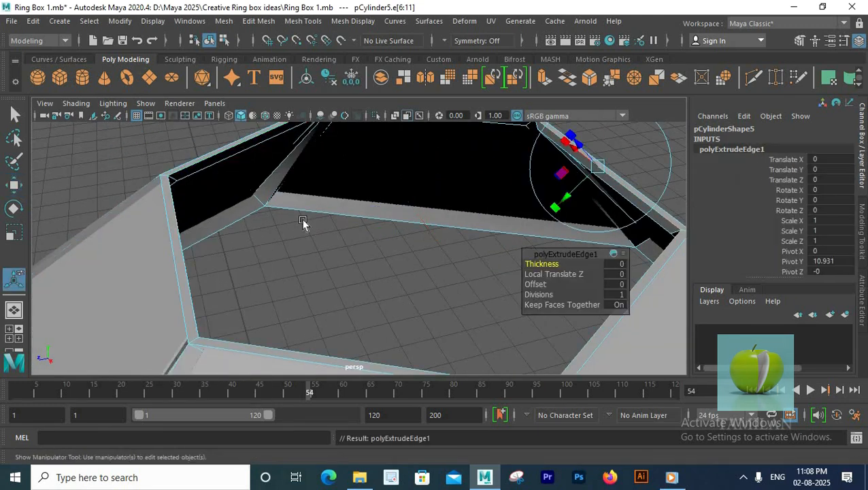
pyautogui.keyDown('alt'); pyautogui.moveTo(583, 198); pyautogui.dragTo(542, 136); pyautogui.keyUp('alt')
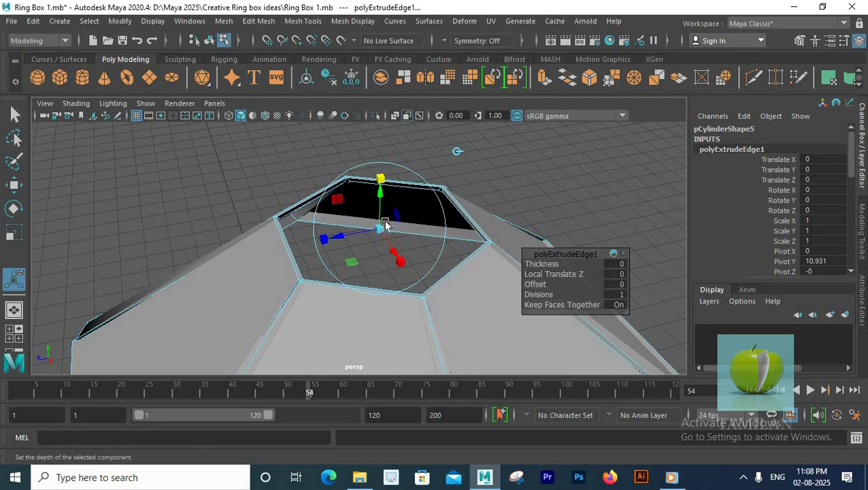
pyautogui.moveTo(386, 223); pyautogui.dragTo(357, 232)
pyautogui.scroll(6, 514, 231)
pyautogui.keyDown('alt'); pyautogui.moveTo(514, 231); pyautogui.dragTo(378, 248, button='middle'); pyautogui.keyUp('alt')
pyautogui.scroll(2, 378, 248)
pyautogui.moveTo(258, 220); pyautogui.dragTo(315, 107, button='right')
# - Move the lid's panels down out of the frame and examine the exposed frame corners
pyautogui.scroll(-10, 381, 207)
pyautogui.click(451, 203)
pyautogui.moveTo(452, 202)
pyautogui.keyDown('alt'); pyautogui.mouseDown()
pyautogui.moveTo(446, 233)
pyautogui.moveTo(474, 279)
pyautogui.moveTo(436, 204)
pyautogui.mouseUp(); pyautogui.keyUp('alt')
pyautogui.click(432, 200)
pyautogui.moveTo(469, 171); pyautogui.dragTo(470, 221)
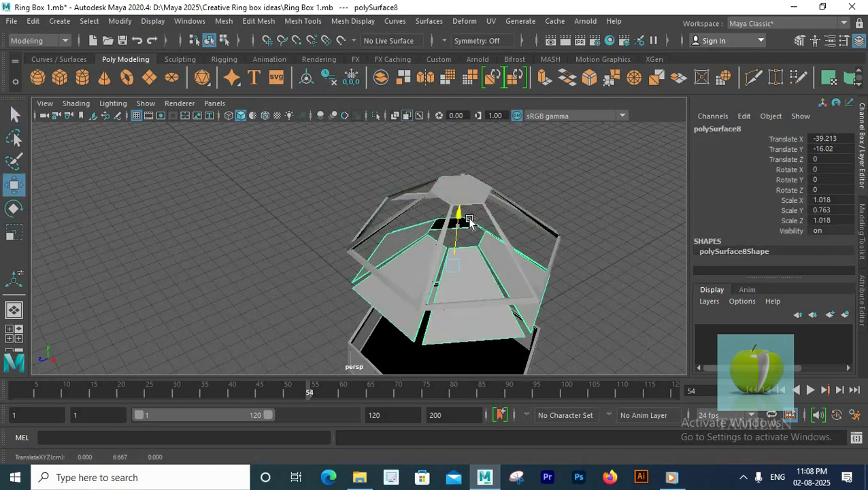
pyautogui.keyDown('alt'); pyautogui.moveTo(442, 250); pyautogui.dragTo(495, 249); pyautogui.keyUp('alt')
pyautogui.scroll(5, 463, 239)
pyautogui.keyDown('alt'); pyautogui.moveTo(448, 236); pyautogui.dragTo(226, 267, button='middle'); pyautogui.keyUp('alt')
pyautogui.click(226, 267)
pyautogui.scroll(2, 230, 228)
pyautogui.keyDown('alt'); pyautogui.moveTo(231, 231); pyautogui.dragTo(206, 224); pyautogui.keyUp('alt')
# - Undo the panels' downward move and clear the selection
pyautogui.hotkey('ctrl', 'z')
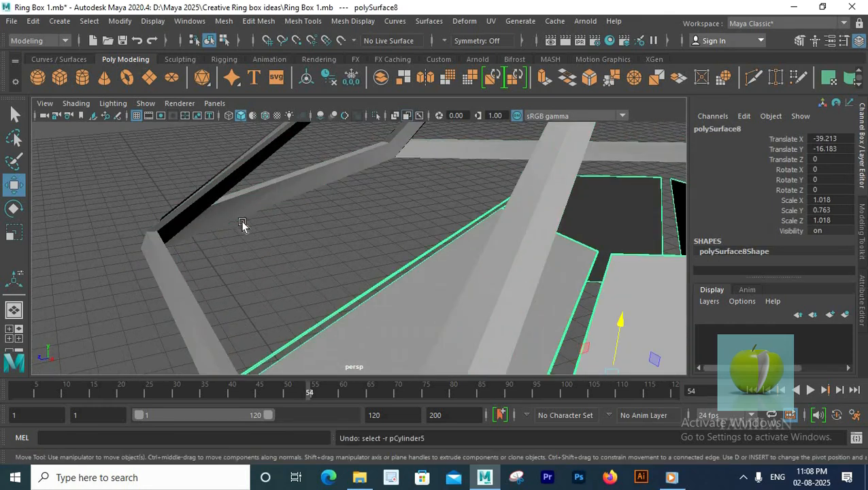
pyautogui.scroll(-5, 320, 228)
pyautogui.keyDown('alt'); pyautogui.moveTo(327, 232); pyautogui.dragTo(331, 196, button='middle'); pyautogui.keyUp('alt')
pyautogui.hotkey('ctrl', 'z')
pyautogui.click(293, 266)
pyautogui.scroll(-5, 294, 265)
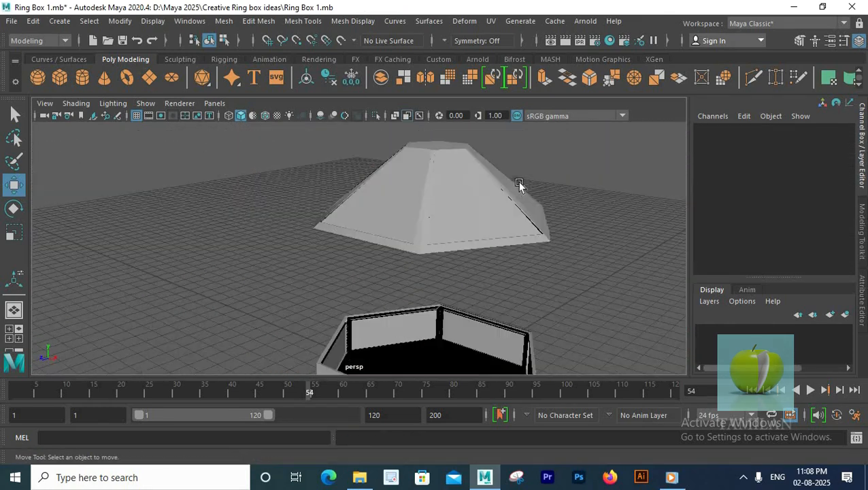
# - Move the lid's panels vertically clear of the frame to expose the frame's lower rim above the base
pyautogui.click(485, 189)
pyautogui.press('space')
pyautogui.press('space')
pyautogui.keyDown('alt'); pyautogui.moveTo(446, 224); pyautogui.dragTo(461, 257, button='middle'); pyautogui.keyUp('alt')
pyautogui.moveTo(381, 202); pyautogui.dragTo(385, 201)
pyautogui.scroll(5, 389, 224)
pyautogui.keyDown('alt'); pyautogui.moveTo(385, 286); pyautogui.dragTo(378, 237, button='middle'); pyautogui.keyUp('alt')
pyautogui.moveTo(417, 198); pyautogui.dragTo(450, 153)
pyautogui.press('space')
pyautogui.press('space')
pyautogui.click(459, 273)
pyautogui.moveTo(435, 242); pyautogui.dragTo(506, 102)
# - Select the underside faces around the lid frame's lower rim and extrude them
pyautogui.keyDown('alt'); pyautogui.moveTo(416, 262); pyautogui.dragTo(398, 203); pyautogui.keyUp('alt')
pyautogui.scroll(3, 523, 266)
pyautogui.scroll(3, 284, 194)
pyautogui.click(340, 180)
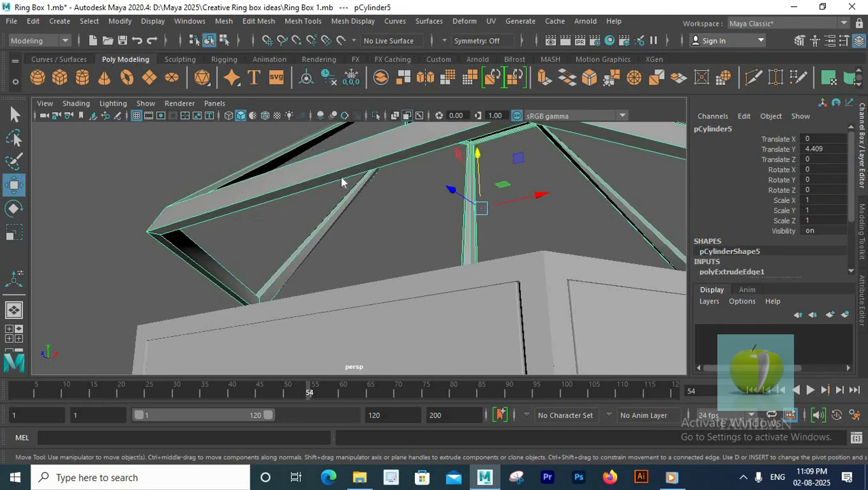
pyautogui.moveTo(341, 178); pyautogui.dragTo(341, 221, button='right')
pyautogui.click(340, 170)
pyautogui.keyDown('alt'); pyautogui.moveTo(340, 173); pyautogui.dragTo(261, 178); pyautogui.keyUp('alt')
pyautogui.keyDown('shift'); pyautogui.click(293, 167); pyautogui.keyUp('shift')
pyautogui.click(329, 199)
pyautogui.click(277, 194)
pyautogui.keyDown('shift'); pyautogui.moveTo(261, 178); pyautogui.dragTo(262, 212, button='right'); pyautogui.keyUp('shift')
pyautogui.keyDown('alt'); pyautogui.moveTo(340, 225); pyautogui.dragTo(436, 307); pyautogui.keyUp('alt')
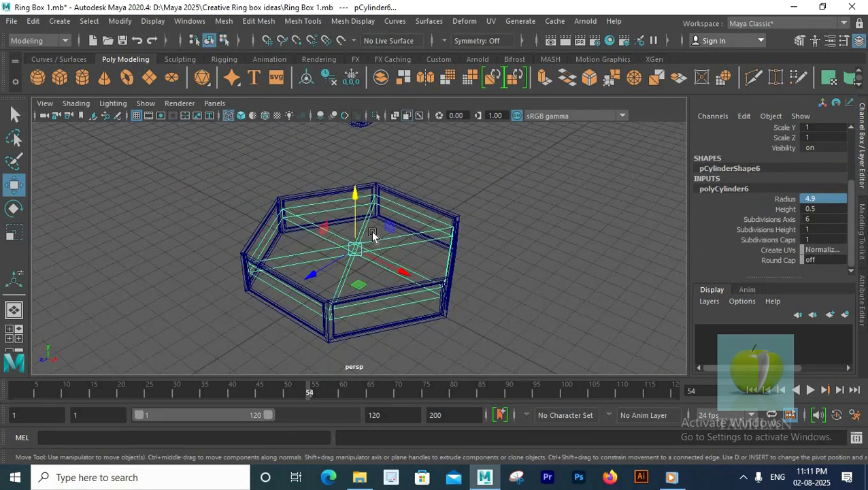
# - Display the hexagonal floor cylinder inside the base shaded and examine its fit within the frame
pyautogui.press('6')
pyautogui.moveTo(357, 215)
pyautogui.keyDown('alt'); pyautogui.mouseDown()
pyautogui.moveTo(368, 285)
pyautogui.moveTo(369, 272)
pyautogui.mouseUp(); pyautogui.keyUp('alt')
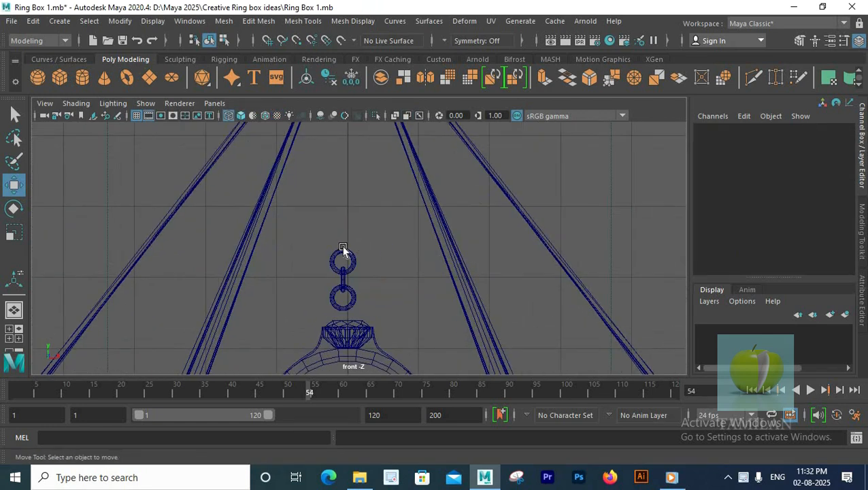
# - Duplicate the three chain links above the ring and move the copies straight up above the originals
pyautogui.click(344, 255)
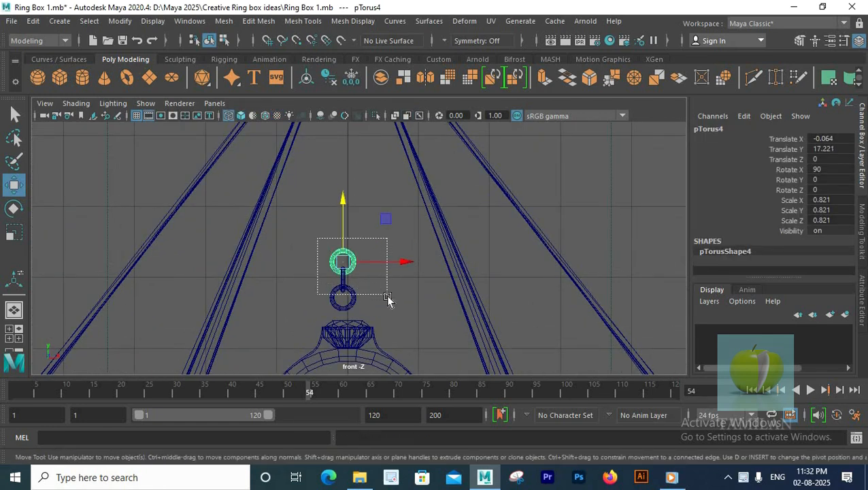
pyautogui.moveTo(388, 300); pyautogui.dragTo(388, 300)
pyautogui.hotkey('shift', 'd')
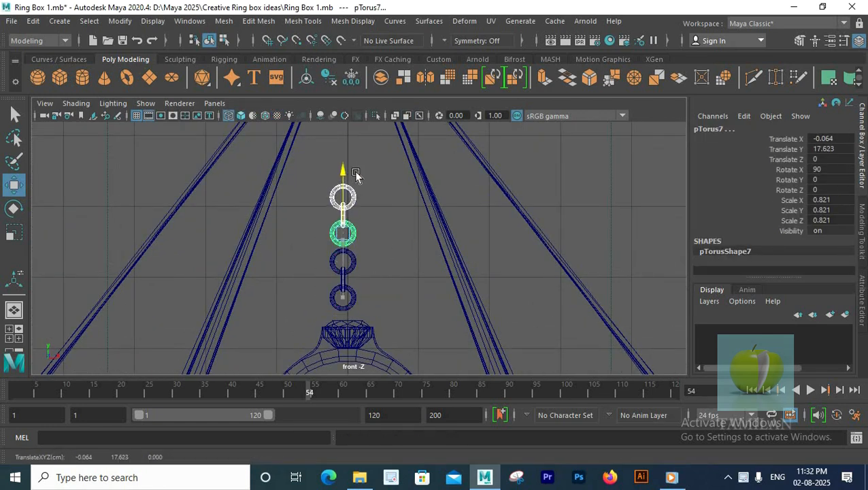
pyautogui.scroll(3, 334, 254)
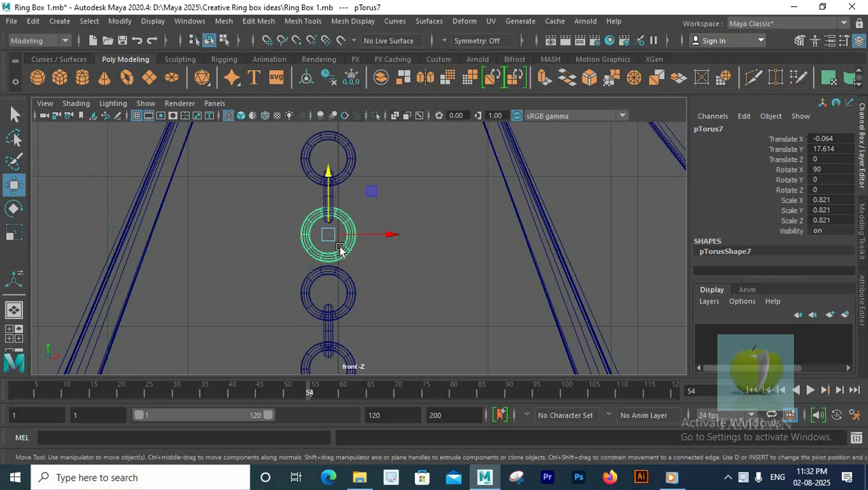
# - Place a copied link turned to -90° in Rotate Y between the two chain sections so it joins them
pyautogui.press('e')
pyautogui.keyDown('alt'); pyautogui.moveTo(312, 325); pyautogui.dragTo(314, 318, button='middle'); pyautogui.keyUp('alt')
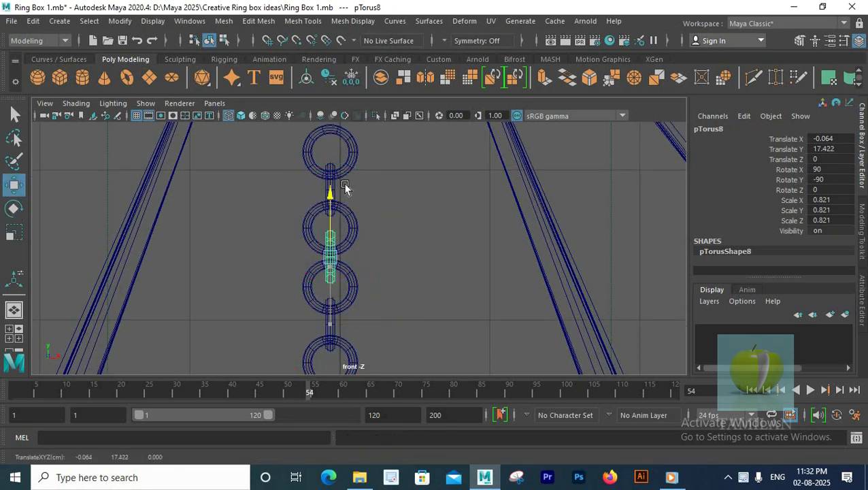
pyautogui.moveTo(386, 212); pyautogui.dragTo(387, 212)
pyautogui.press('a')
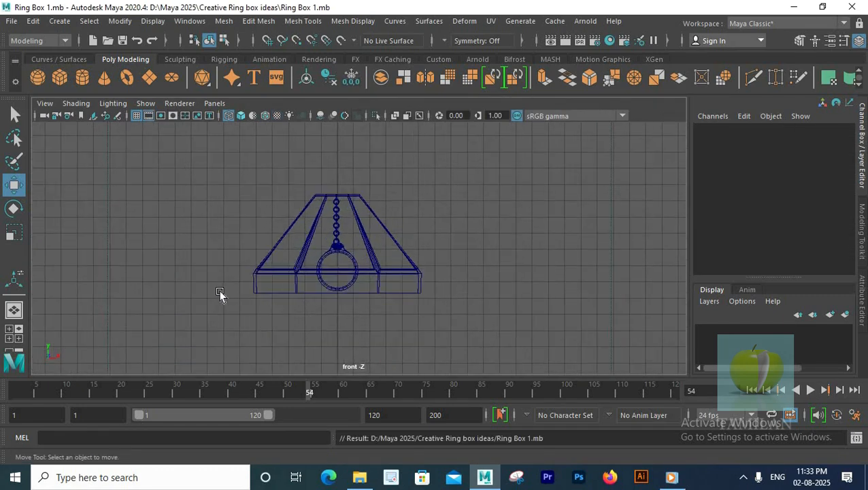
# - Assign a new aiStandardSurface material to the hexagonal base frame
pyautogui.click(296, 286)
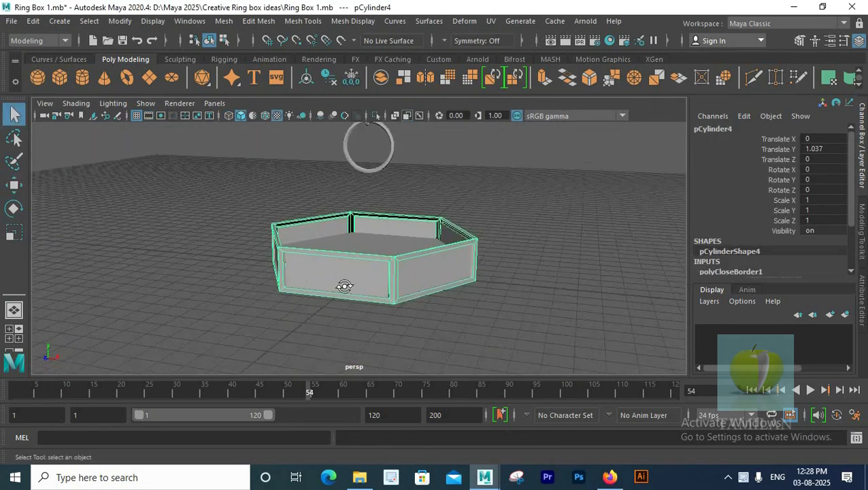
pyautogui.keyDown('alt'); pyautogui.moveTo(345, 286); pyautogui.dragTo(520, 291); pyautogui.keyUp('alt')
pyautogui.rightClick(533, 267)
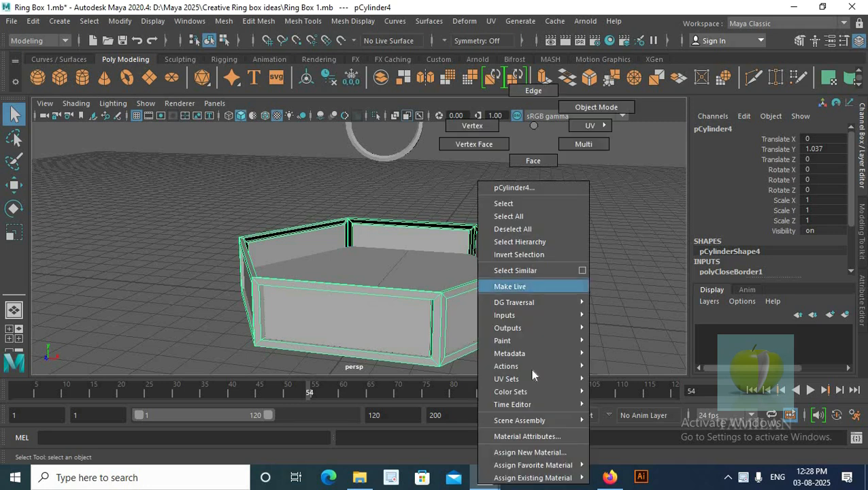
pyautogui.click(530, 452)
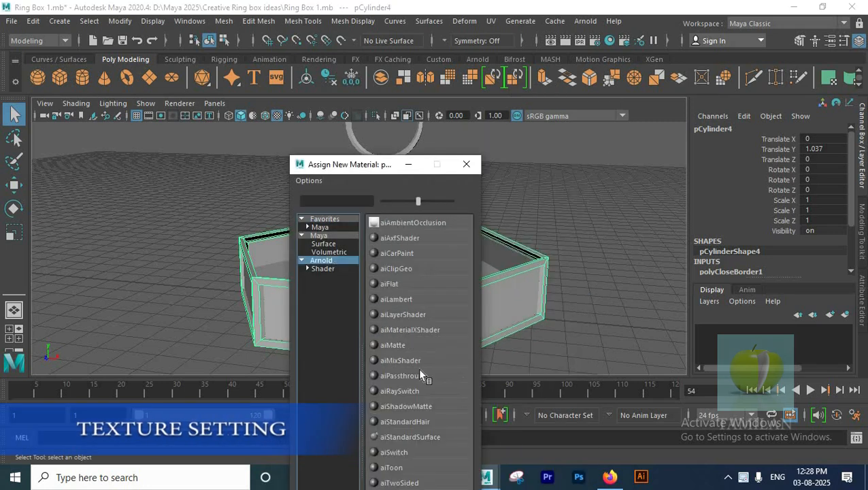
pyautogui.moveTo(375, 166); pyautogui.dragTo(394, 83)
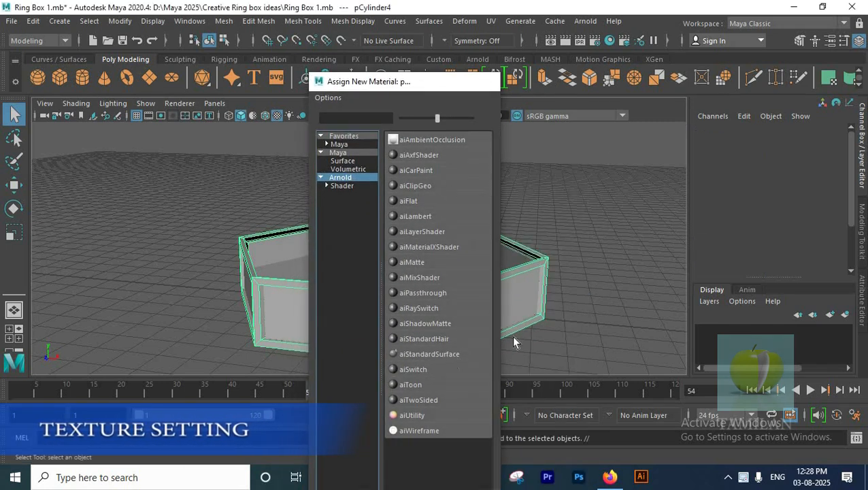
pyautogui.click(488, 354)
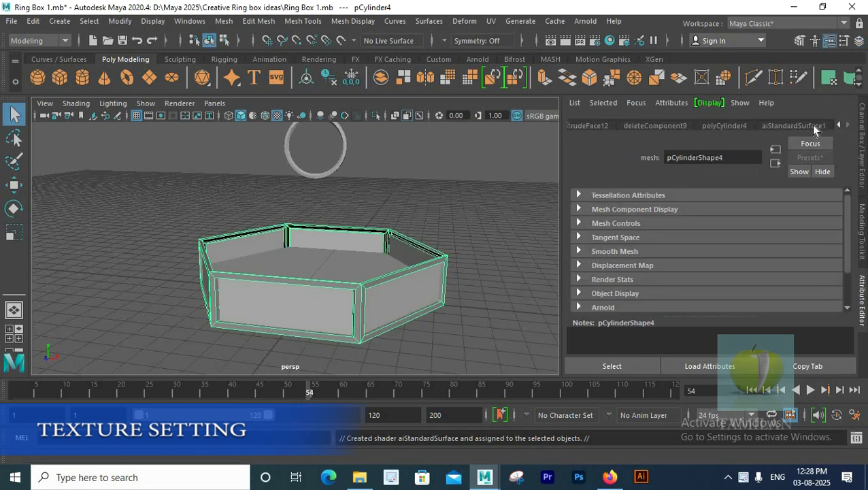
# - Rename the base frame's material as Gold and replace its settings with the Brushed_Metal preset
pyautogui.click(814, 126)
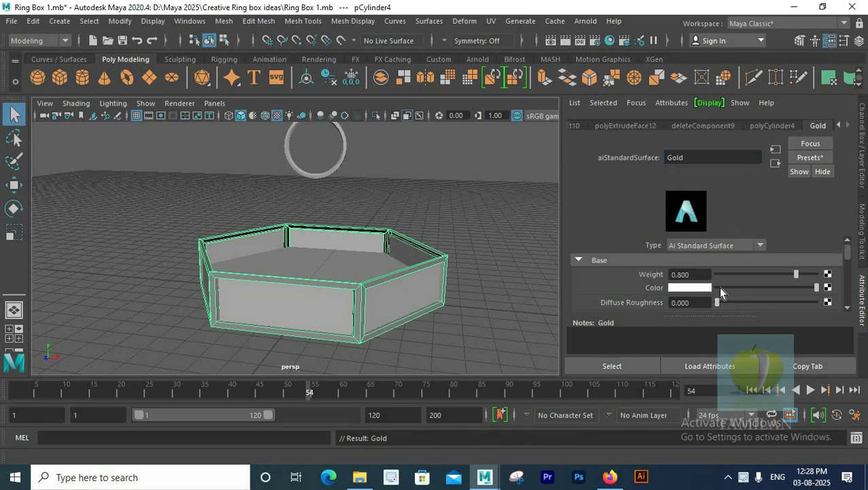
pyautogui.click(814, 157)
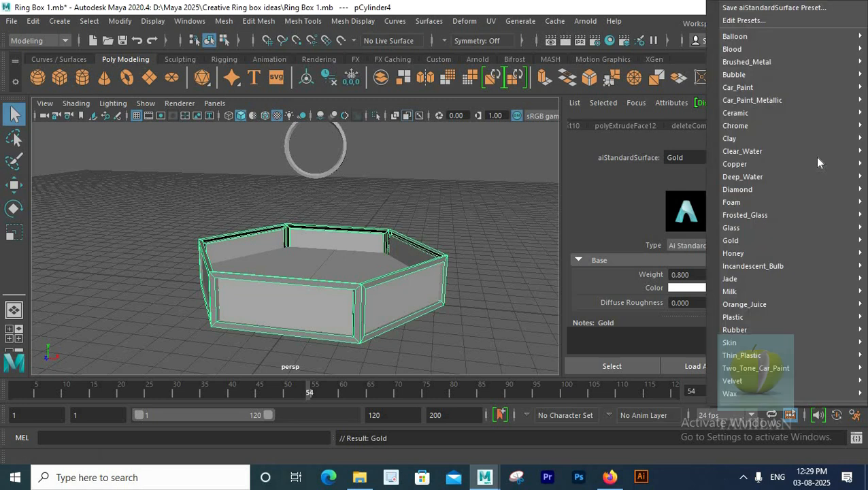
pyautogui.moveTo(796, 62)
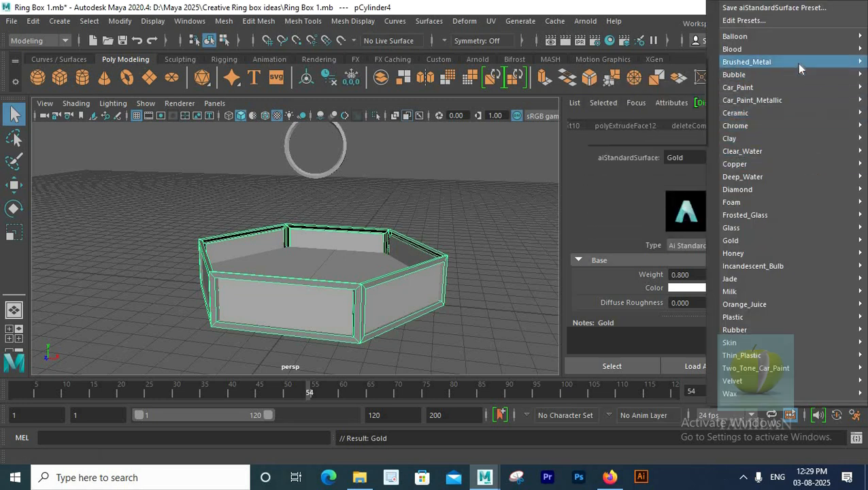
pyautogui.click(662, 63)
pyautogui.scroll(-5, 742, 266)
pyautogui.scroll(5, 747, 274)
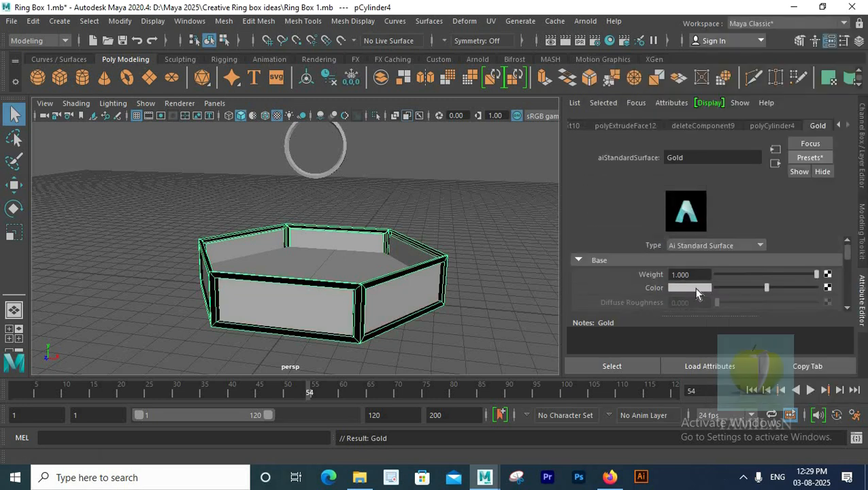
# - Set the Gold material's base colour to hue 13.846, saturation 0.442 and value 0.500
pyautogui.click(695, 289)
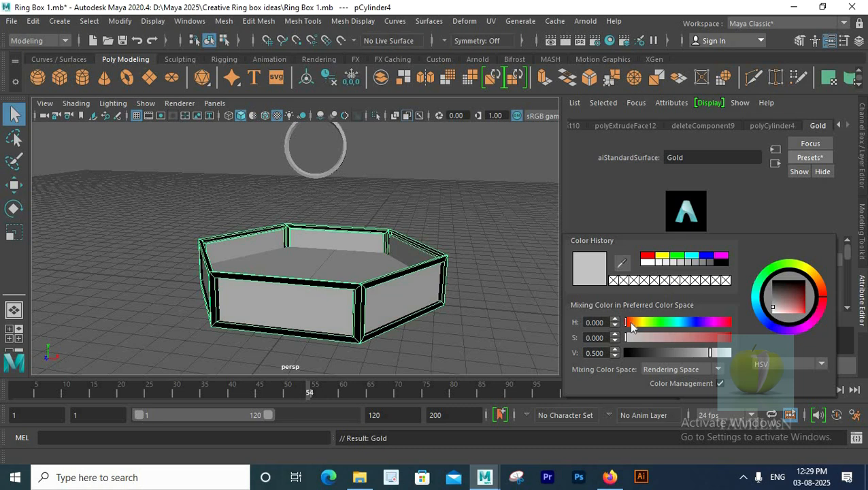
pyautogui.moveTo(678, 337); pyautogui.dragTo(670, 337)
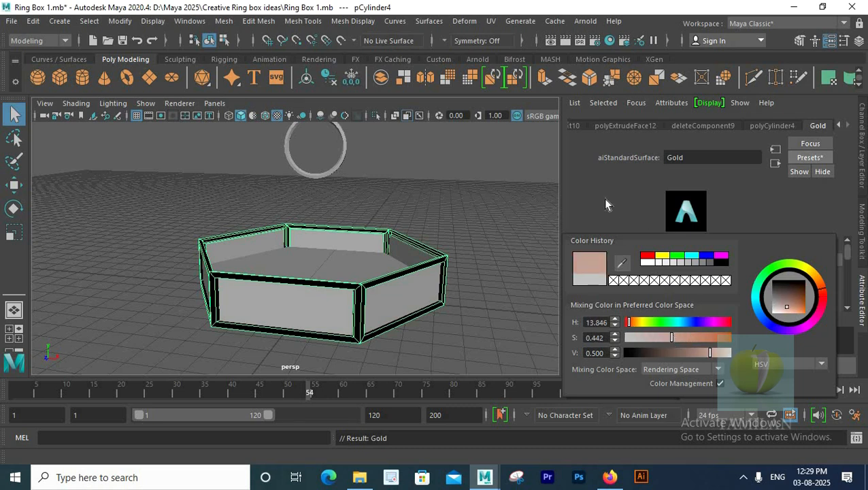
pyautogui.keyDown('alt'); pyautogui.moveTo(386, 254); pyautogui.dragTo(424, 320); pyautogui.keyUp('alt')
pyautogui.click(424, 321)
# - Assign the existing Gold material to the lid frame
pyautogui.keyDown('alt'); pyautogui.moveTo(384, 275); pyautogui.dragTo(367, 232, button='right'); pyautogui.keyUp('alt')
pyautogui.keyDown('alt'); pyautogui.moveTo(416, 218); pyautogui.dragTo(419, 350, button='middle'); pyautogui.keyUp('alt')
pyautogui.keyDown('alt'); pyautogui.moveTo(320, 275); pyautogui.dragTo(353, 289, button='right'); pyautogui.keyUp('alt')
pyautogui.click(368, 244)
pyautogui.moveTo(373, 242)
pyautogui.keyDown('alt'); pyautogui.mouseDown()
pyautogui.moveTo(364, 260)
pyautogui.moveTo(364, 244)
pyautogui.mouseUp(); pyautogui.keyUp('alt')
pyautogui.moveTo(364, 251); pyautogui.dragTo(449, 437, button='right')
pyautogui.click(455, 368)
pyautogui.keyDown('alt'); pyautogui.moveTo(343, 304); pyautogui.dragTo(343, 273); pyautogui.keyUp('alt')
pyautogui.keyDown('alt'); pyautogui.moveTo(343, 274); pyautogui.dragTo(308, 231, button='right'); pyautogui.keyUp('alt')
pyautogui.keyDown('alt'); pyautogui.moveTo(409, 211); pyautogui.dragTo(418, 129, button='middle'); pyautogui.keyUp('alt')
pyautogui.scroll(1, 377, 277)
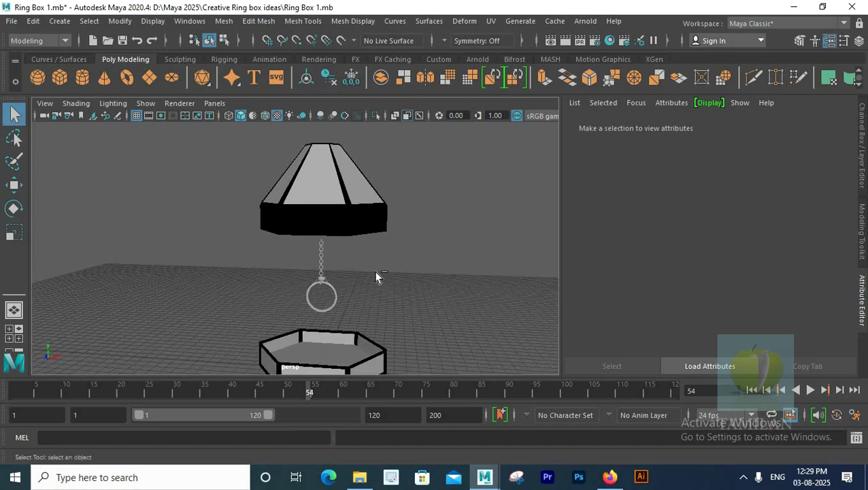
# - Assign a new aiStandardSurface material to the base's inset side panels
pyautogui.scroll(1, 400, 248)
pyautogui.keyDown('alt'); pyautogui.moveTo(344, 222); pyautogui.dragTo(381, 182, button='middle'); pyautogui.keyUp('alt')
pyautogui.scroll(-3, 380, 205)
pyautogui.click(339, 311)
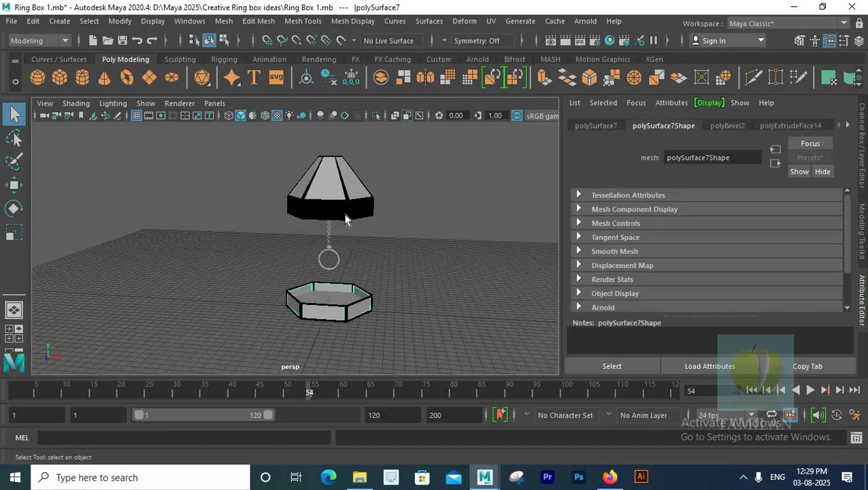
pyautogui.scroll(2, 378, 275)
pyautogui.scroll(-1, 304, 303)
pyautogui.moveTo(303, 298); pyautogui.dragTo(329, 450, button='right')
pyautogui.click(348, 183)
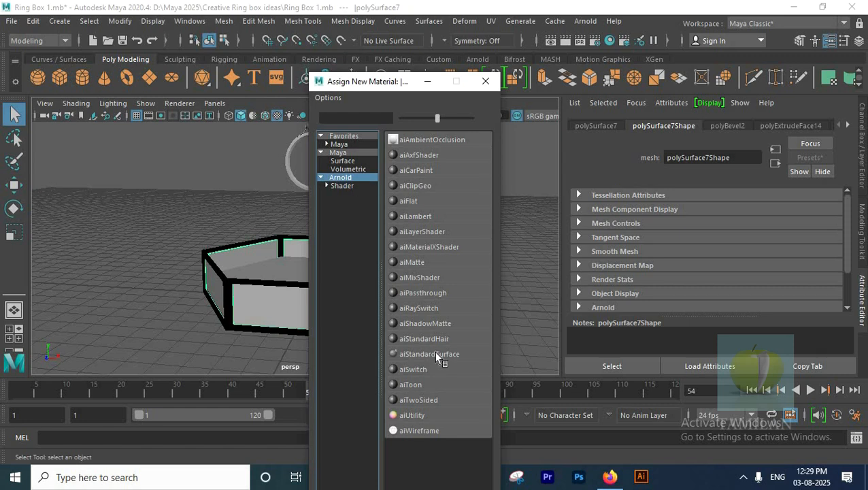
pyautogui.click(439, 354)
# - Rename the side panels' material as Glass and replace its settings with the Glass preset
pyautogui.doubleClick(729, 157)
pyautogui.write('Glass')
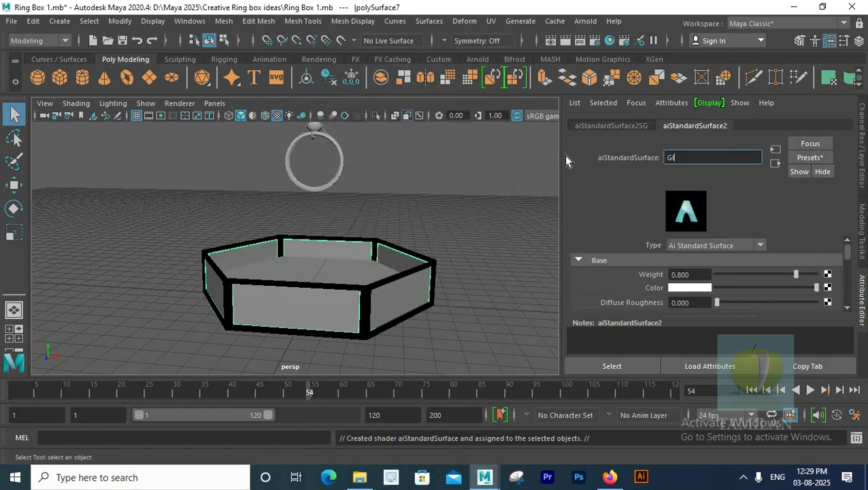
pyautogui.press('Return')
pyautogui.click(808, 160)
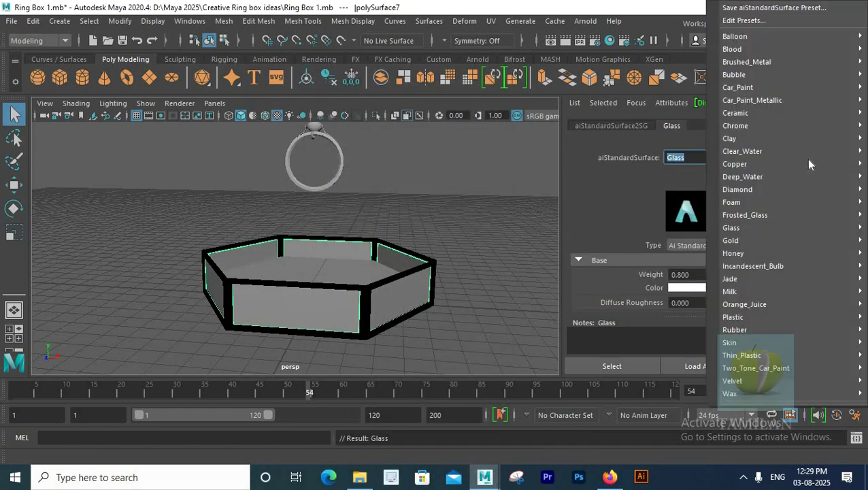
pyautogui.moveTo(789, 229)
pyautogui.click(619, 230)
# - Assign the existing Glass material to the lid's panels
pyautogui.scroll(-5, 434, 233)
pyautogui.keyDown('alt'); pyautogui.moveTo(350, 184); pyautogui.dragTo(369, 270, button='middle'); pyautogui.keyUp('alt')
pyautogui.click(320, 143)
pyautogui.moveTo(321, 125); pyautogui.dragTo(428, 424, button='right')
pyautogui.keyDown('alt'); pyautogui.moveTo(322, 288); pyautogui.dragTo(334, 235, button='middle'); pyautogui.keyUp('alt')
pyautogui.scroll(3, 353, 277)
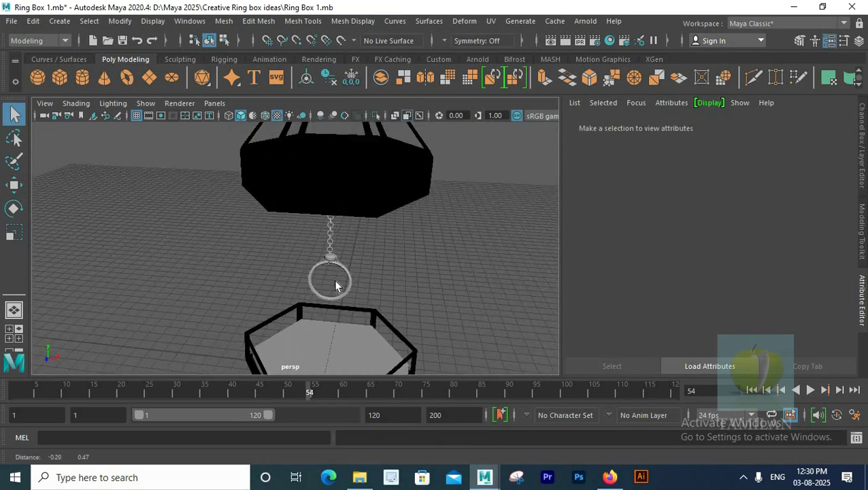
# - Assign a new aiStandardSurface material to the selected ring band and gem setting
pyautogui.keyDown('alt'); pyautogui.moveTo(353, 277); pyautogui.dragTo(316, 248); pyautogui.keyUp('alt')
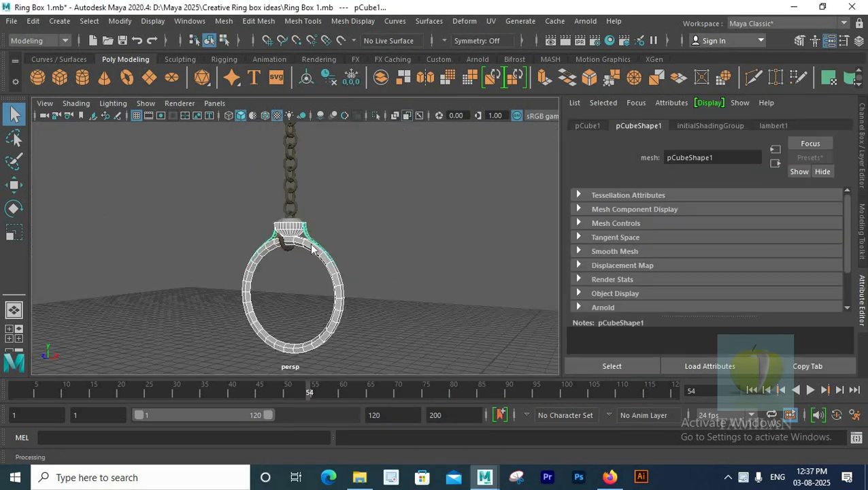
pyautogui.moveTo(312, 249); pyautogui.dragTo(337, 439, button='right')
pyautogui.click(338, 173)
pyautogui.click(447, 352)
# - Rename the ring's material as Gold Ring and replace its settings with the Gold preset
pyautogui.write('G')
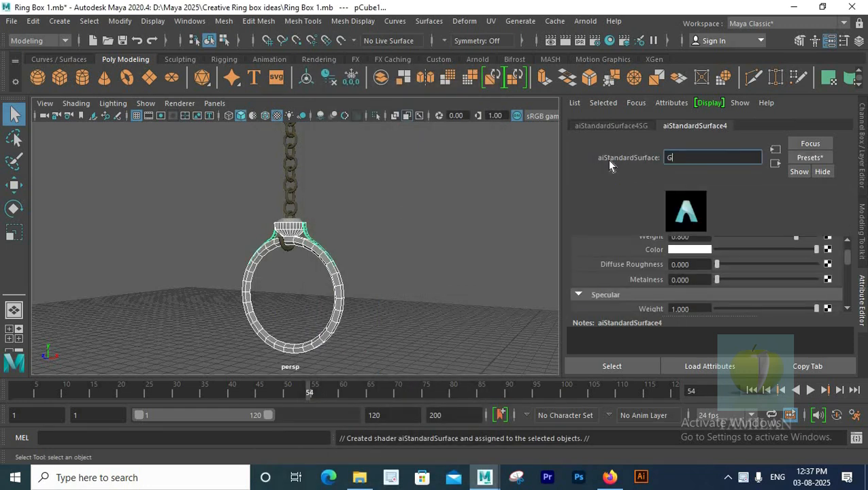
pyautogui.write('old Ring')
pyautogui.press('Return')
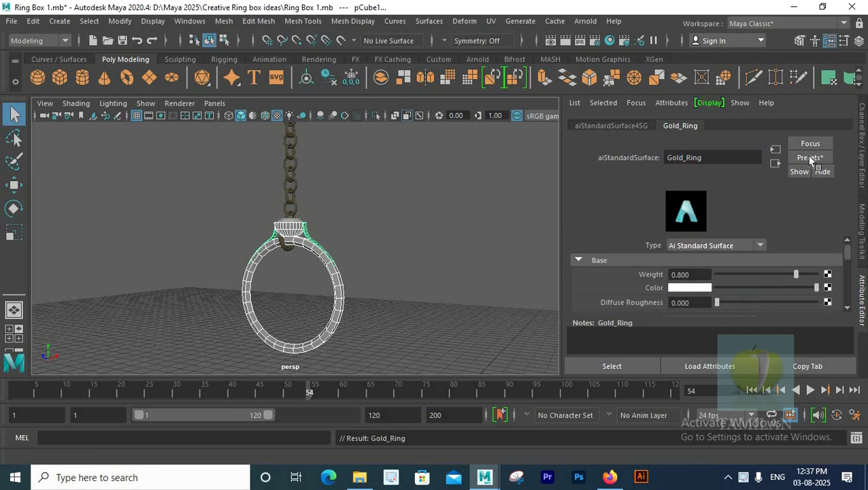
pyautogui.click(808, 157)
pyautogui.moveTo(730, 240)
pyautogui.click(616, 241)
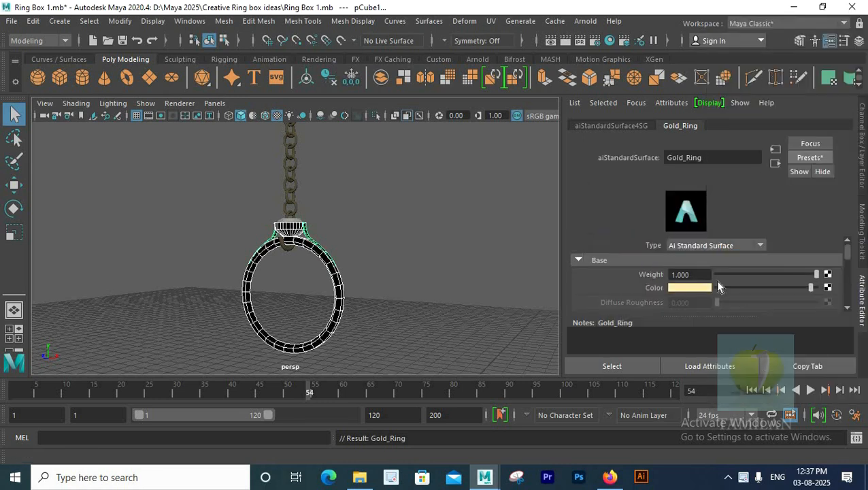
pyautogui.click(808, 157)
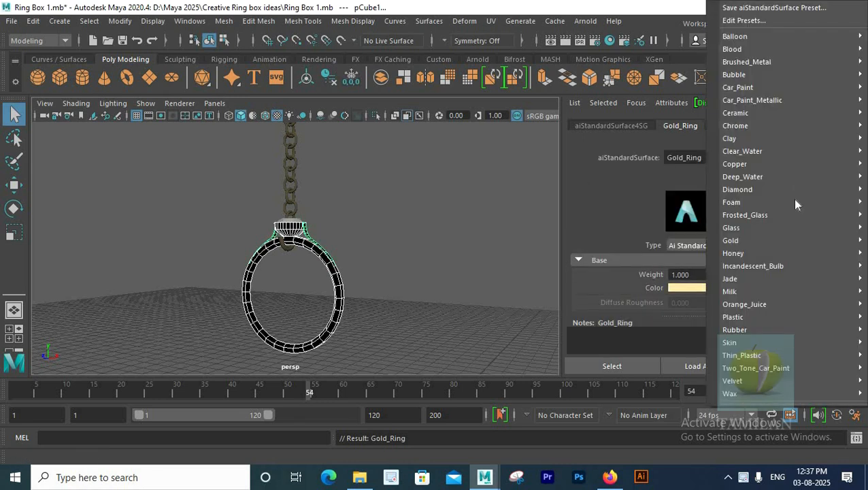
pyautogui.moveTo(746, 231)
pyautogui.click(652, 244)
pyautogui.scroll(5, 429, 219)
pyautogui.hotkey('ctrl', 'z')
pyautogui.hotkey('ctrl', 'z')
pyautogui.hotkey('ctrl', 'z')
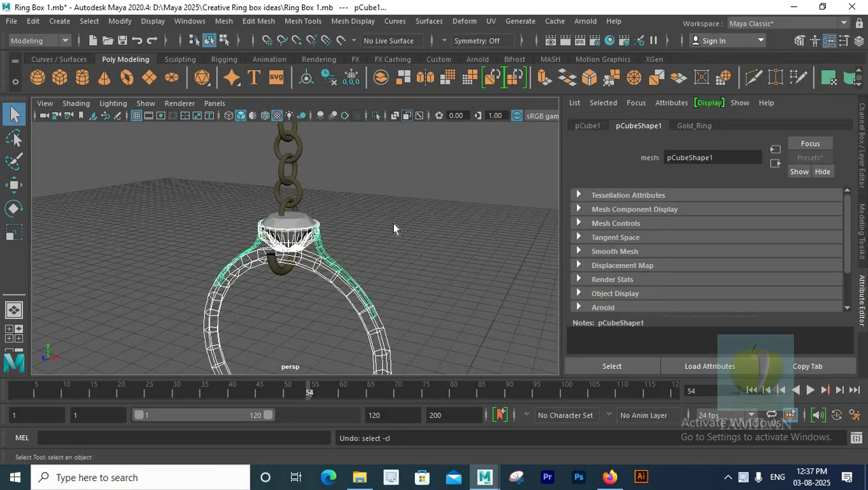
# - Adjust the Gold_Ring material's base colour and set its specular colour to a pale yellow
pyautogui.click(694, 125)
pyautogui.scroll(-2, 746, 269)
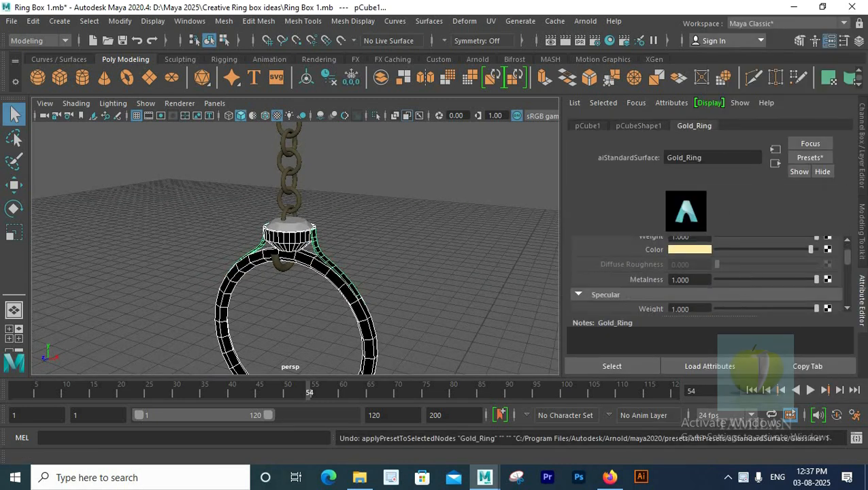
pyautogui.click(689, 249)
pyautogui.scroll(-1, 651, 259)
pyautogui.click(690, 284)
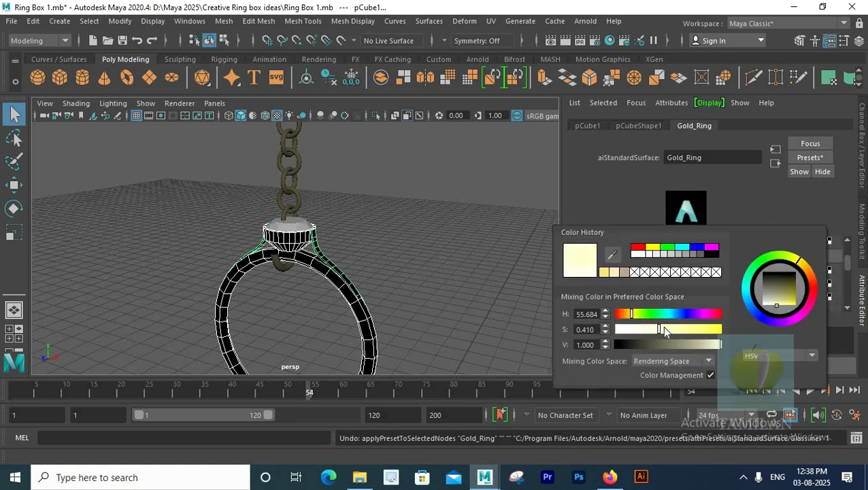
pyautogui.click(147, 245)
# - Assign a new aiStandardSurface material to the ring's gem stone and name it Diamond_Stone
pyautogui.scroll(5, 299, 170)
pyautogui.click(315, 167)
pyautogui.rightClick(315, 166)
pyautogui.click(291, 452)
pyautogui.click(339, 178)
pyautogui.click(422, 317)
pyautogui.keyDown('alt'); pyautogui.moveTo(305, 232); pyautogui.dragTo(428, 256); pyautogui.keyUp('alt')
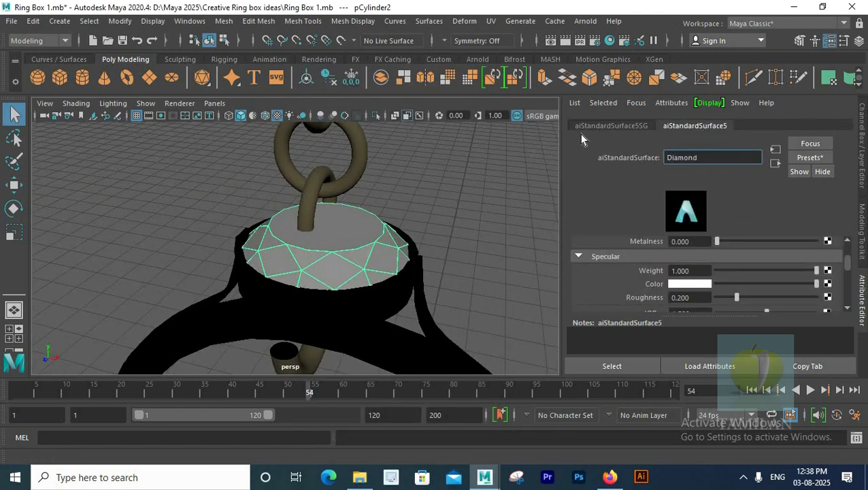
# - Replace the Diamond_Stone material's settings with the Frosted_Glass preset and save the scene
pyautogui.click(797, 158)
pyautogui.moveTo(789, 216)
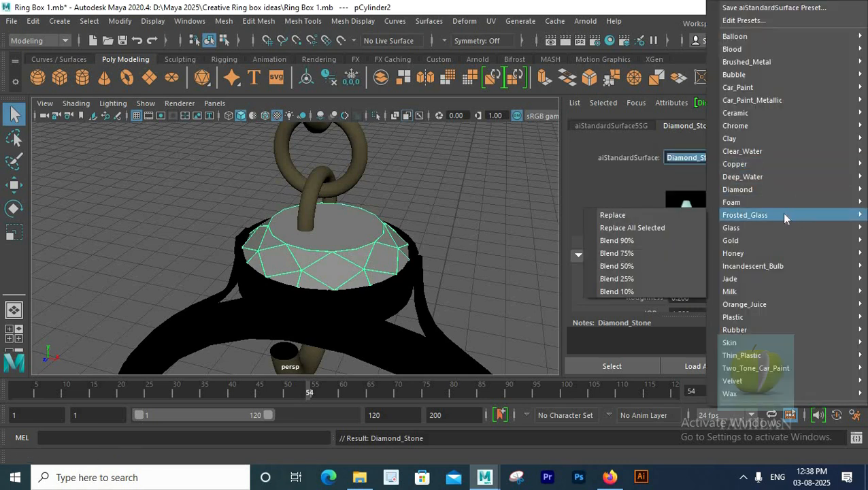
pyautogui.click(613, 215)
pyautogui.click(450, 199)
pyautogui.scroll(-5, 476, 203)
pyautogui.keyDown('alt'); pyautogui.moveTo(436, 245); pyautogui.dragTo(396, 227); pyautogui.keyUp('alt')
pyautogui.hotkey('ctrl', 's')
# - Assign a new aiStandardSurface material to both halves of the cushion inside the box base and name it Foam
pyautogui.keyDown('alt'); pyautogui.moveTo(413, 195); pyautogui.dragTo(297, 225, button='right'); pyautogui.keyUp('alt')
pyautogui.keyDown('alt'); pyautogui.moveTo(340, 344); pyautogui.dragTo(342, 301, button='middle'); pyautogui.keyUp('alt')
pyautogui.click(316, 316)
pyautogui.keyDown('shift'); pyautogui.click(279, 310); pyautogui.keyUp('shift')
pyautogui.keyDown('alt'); pyautogui.moveTo(319, 201); pyautogui.dragTo(344, 235); pyautogui.keyUp('alt')
pyautogui.scroll(1, 344, 235)
pyautogui.moveTo(343, 229); pyautogui.dragTo(339, 449, button='right')
pyautogui.click(357, 183)
pyautogui.click(446, 349)
pyautogui.write('Foam')
pyautogui.press('Return')
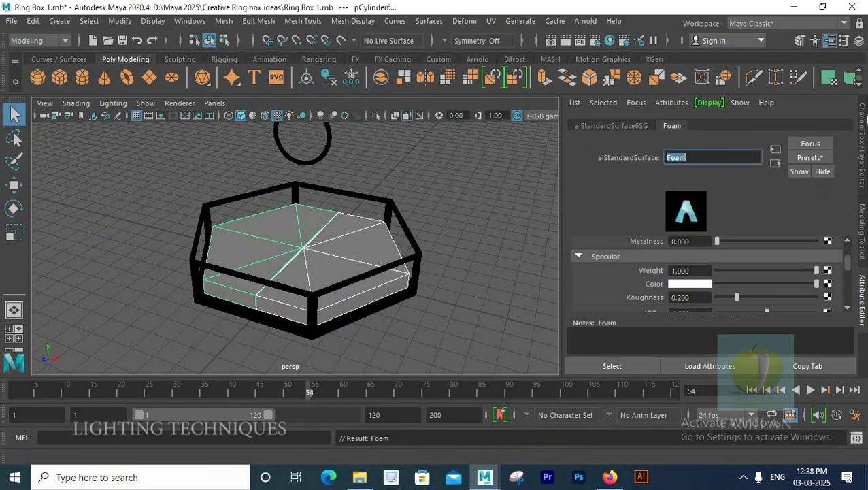
# - Blend the Foam preset into the cushion's material at 10%
pyautogui.click(809, 158)
pyautogui.moveTo(732, 286)
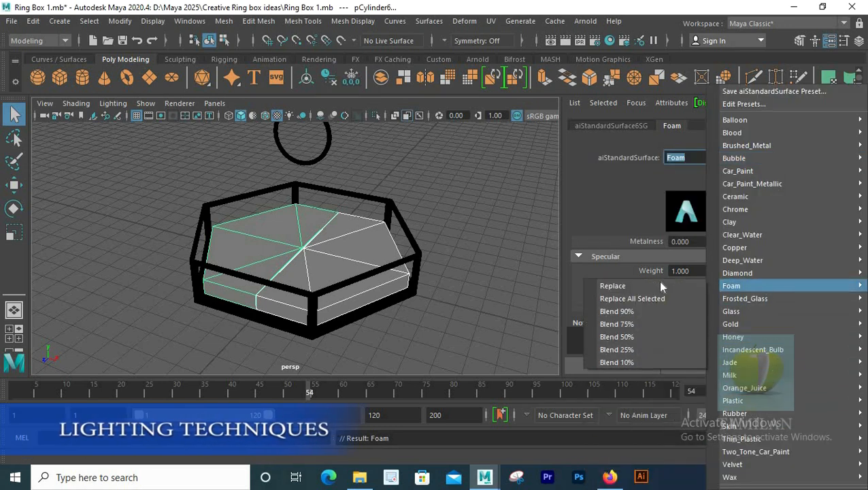
pyautogui.click(630, 361)
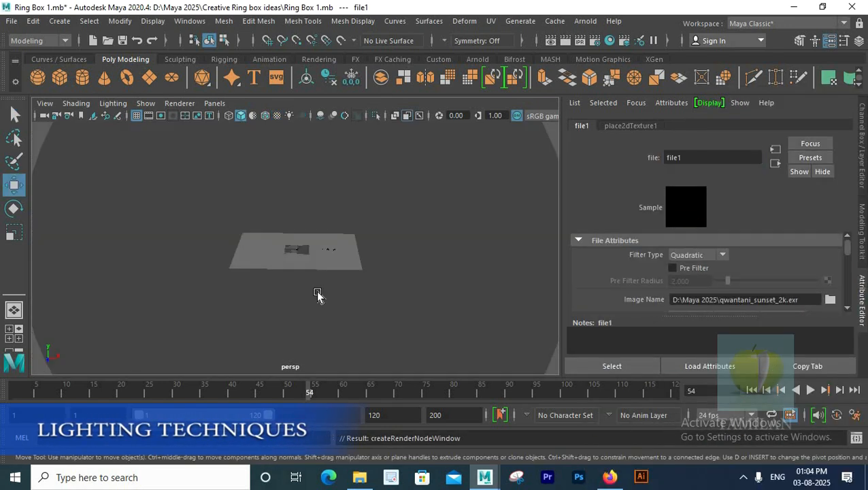
# - Create a directional light and place it, enlarged and angled diagonally, beside the ring box at about X -21, Y 16
pyautogui.scroll(-5, 415, 202)
pyautogui.click(314, 59)
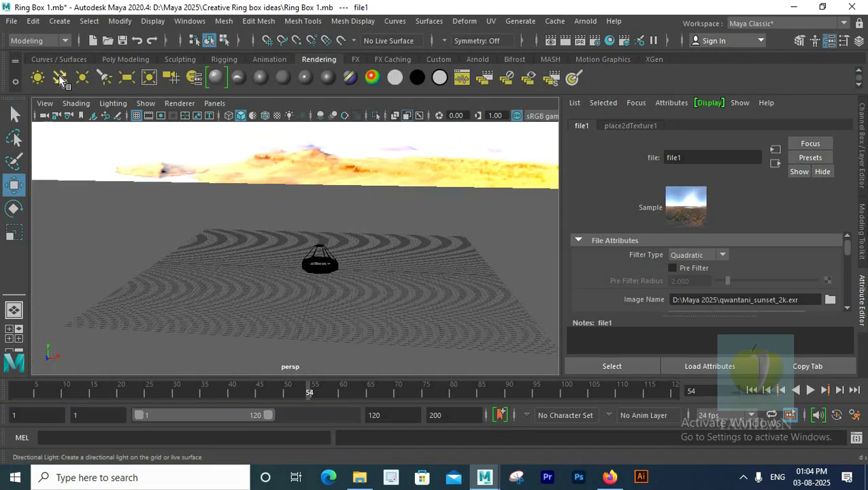
pyautogui.click(60, 79)
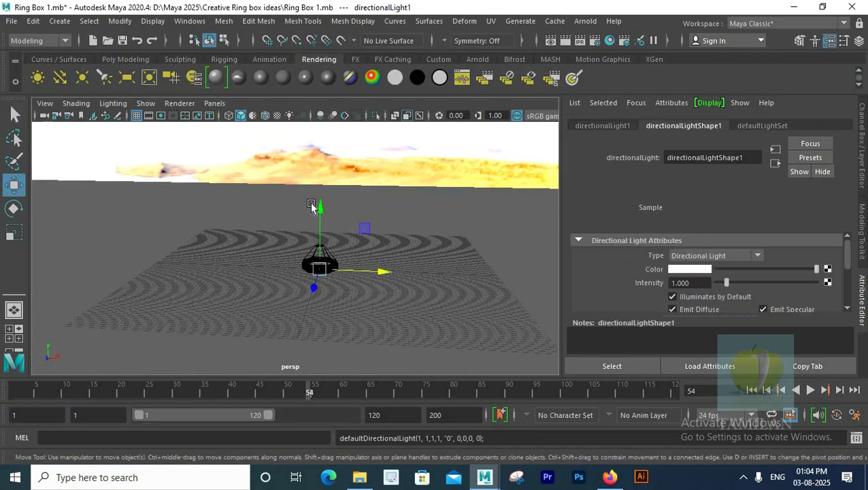
pyautogui.press('r')
pyautogui.press('space')
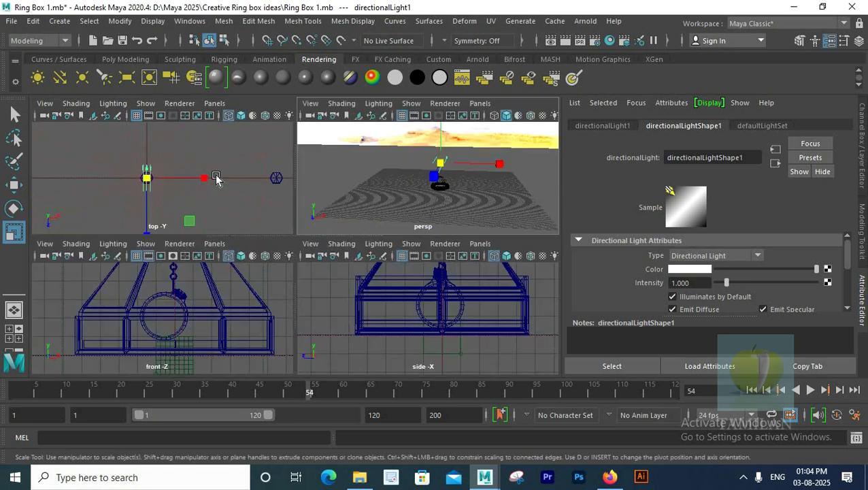
pyautogui.press('space')
pyautogui.press('e')
pyautogui.moveTo(347, 203); pyautogui.dragTo(287, 246)
pyautogui.press('w')
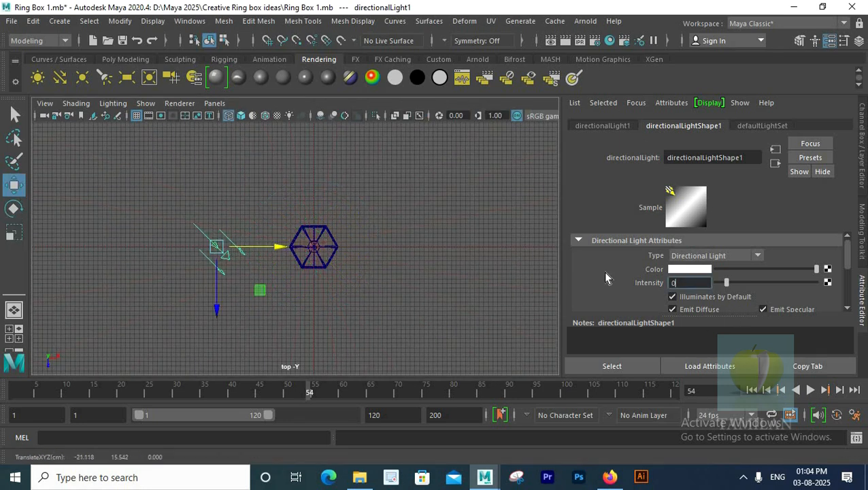
# - Set the directional light's exposure to 1.2, angle to 16 and samples to 2, and move it slightly farther from the box
pyautogui.scroll(-5, 609, 271)
pyautogui.click(616, 262)
pyautogui.scroll(-2, 630, 294)
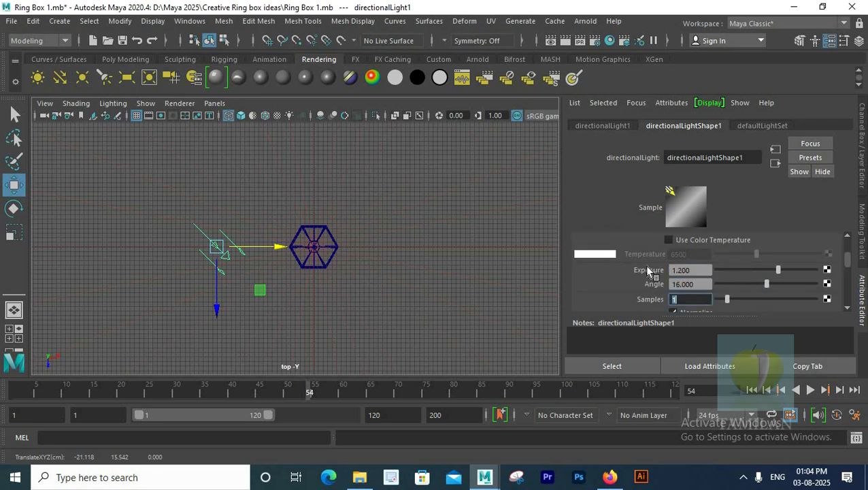
pyautogui.moveTo(275, 246); pyautogui.dragTo(264, 246)
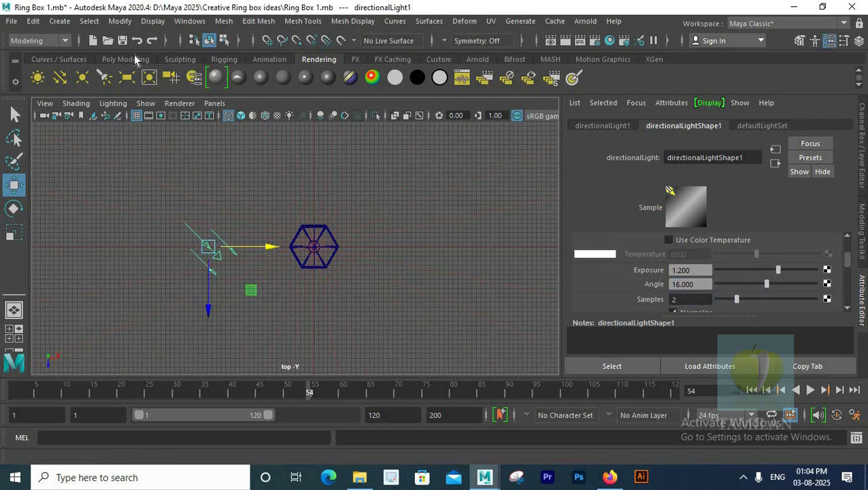
# - Add a second directional light on the opposite side of the box, scaled about 7.4 times and rotated to point downward
pyautogui.click(394, 247)
pyautogui.press('e')
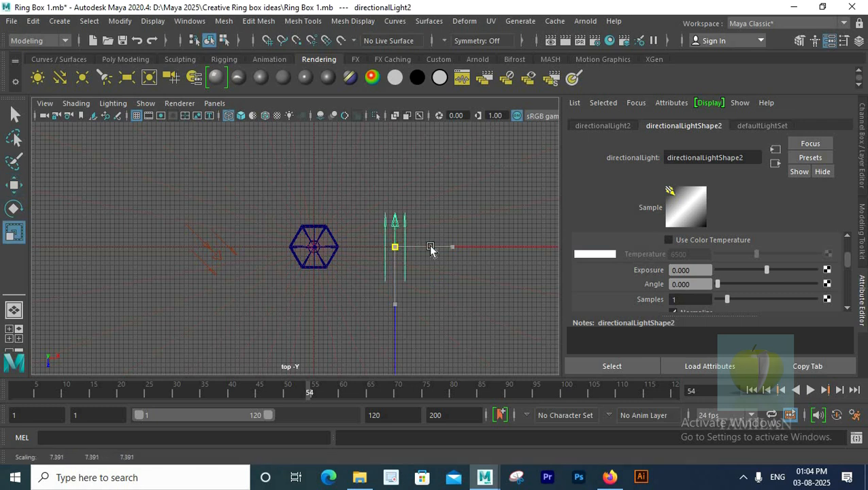
pyautogui.moveTo(393, 198); pyautogui.dragTo(401, 254)
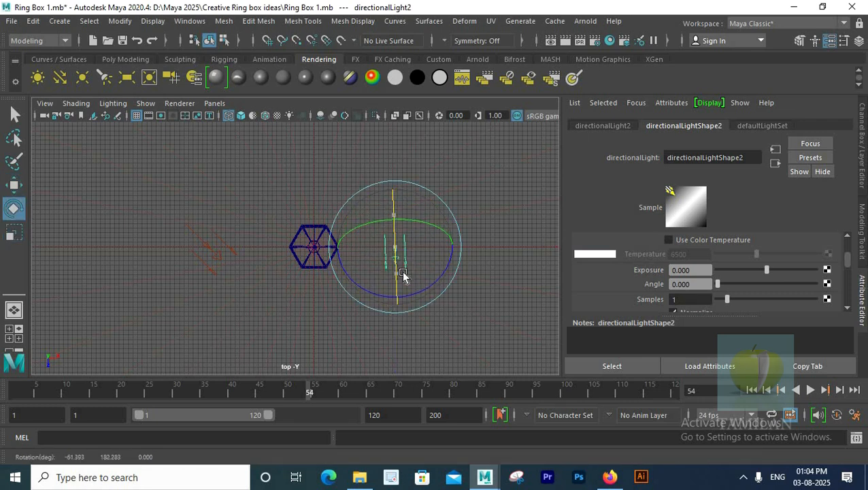
# - Set the second directional light's exposure to 1, angle to 10 and intensity to 0.6
pyautogui.press('Tab')
pyautogui.press('Tab')
pyautogui.press('Tab')
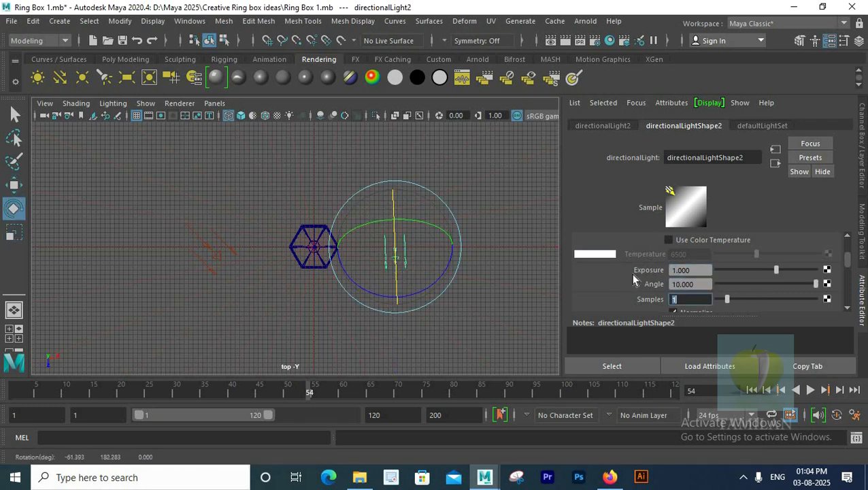
pyautogui.write('0.6')
pyautogui.press('Return')
# - Move the second directional light farther away from the ring box and save the scene
pyautogui.press('w')
pyautogui.moveTo(464, 248); pyautogui.dragTo(511, 257)
pyautogui.scroll(1, 353, 209)
pyautogui.hotkey('ctrl', 's')
pyautogui.press('space')
pyautogui.press('space')
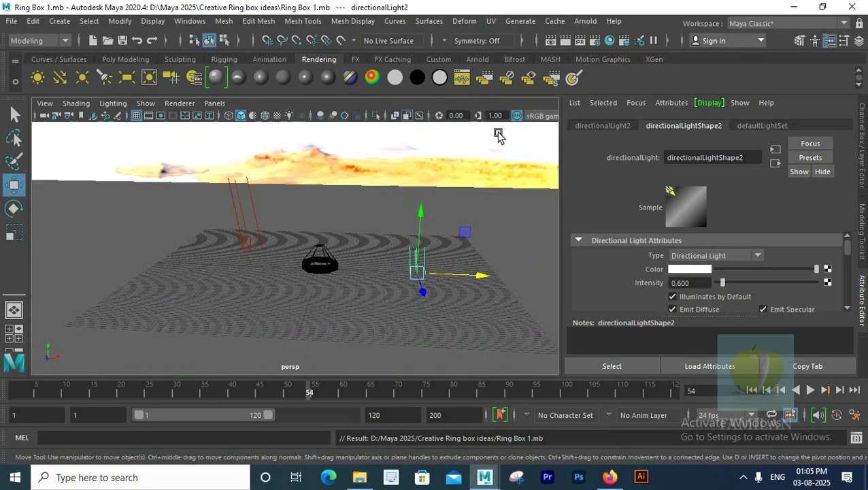
# - Create a camera with a focal length of 100 and a horizontal camera aperture of 54 mm
pyautogui.click(60, 21)
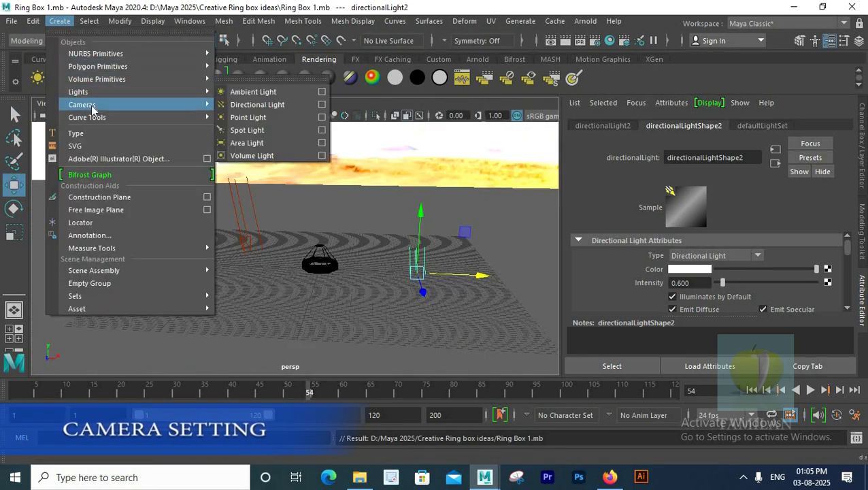
pyautogui.moveTo(88, 104)
pyautogui.click(251, 114)
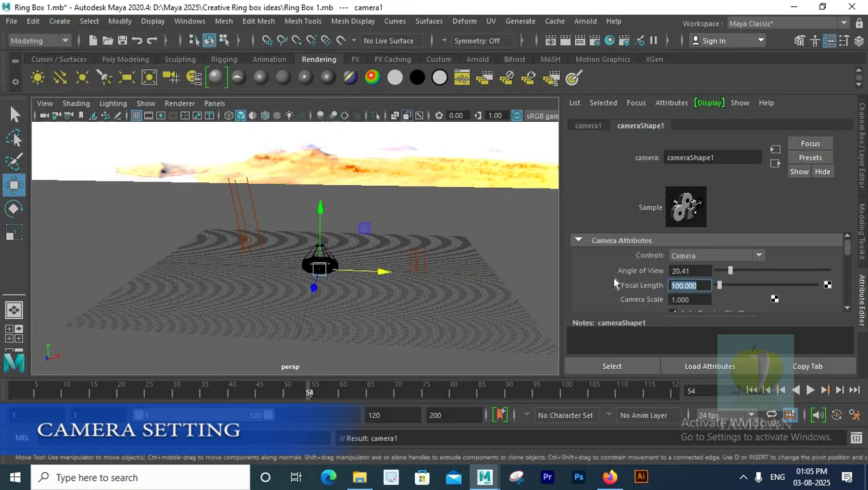
pyautogui.scroll(-5, 616, 282)
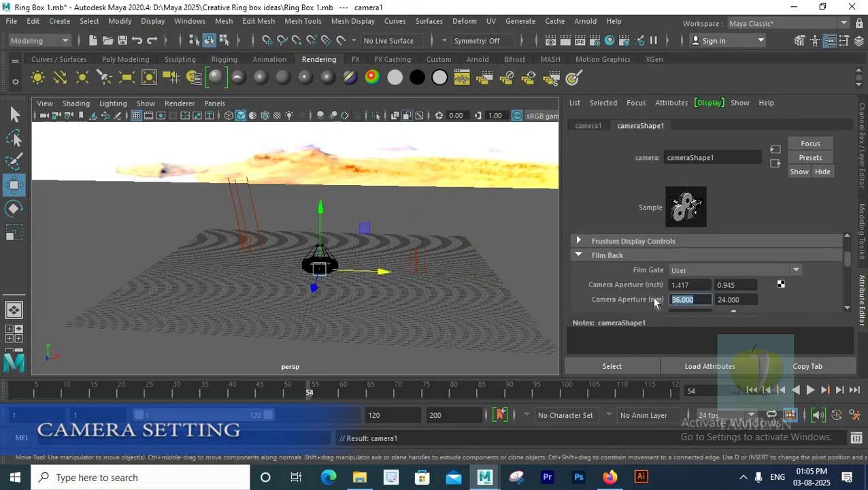
pyautogui.keyDown('alt'); pyautogui.moveTo(346, 283); pyautogui.dragTo(386, 297, button='right'); pyautogui.keyUp('alt')
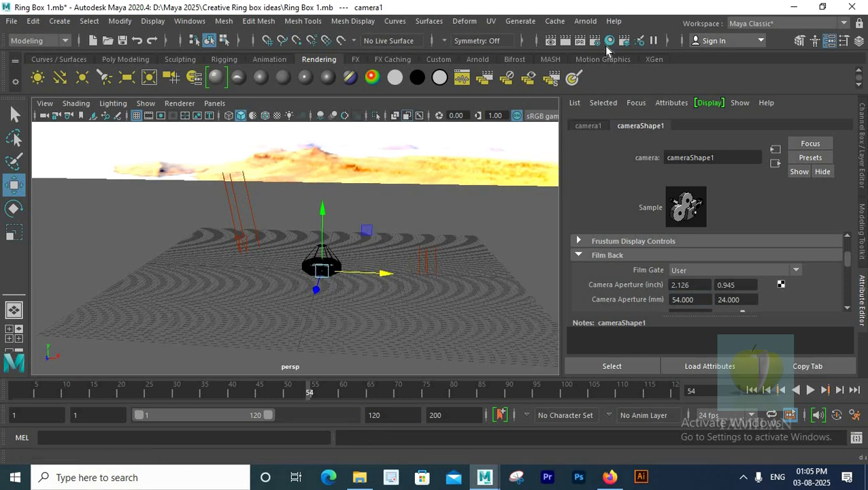
# - Set the render output's image format to jpg and its image size to the HD_1080 preset
pyautogui.click(594, 44)
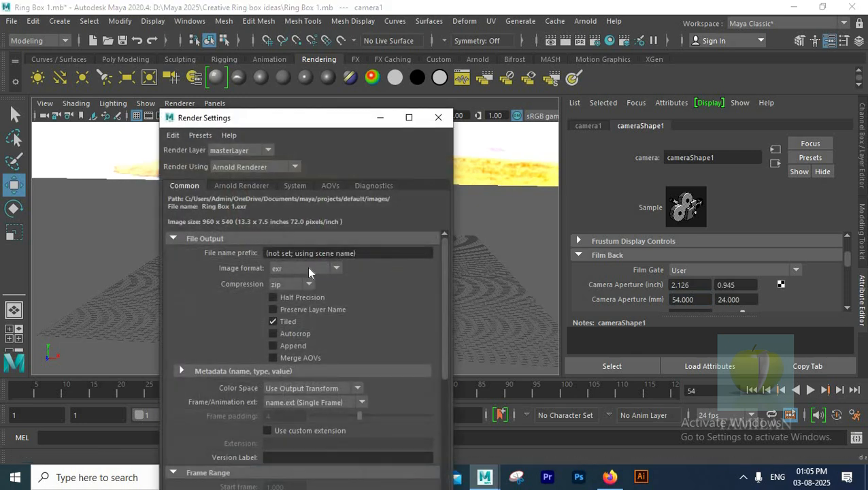
pyautogui.scroll(-5, 316, 301)
pyautogui.scroll(-3, 340, 413)
pyautogui.click(315, 435)
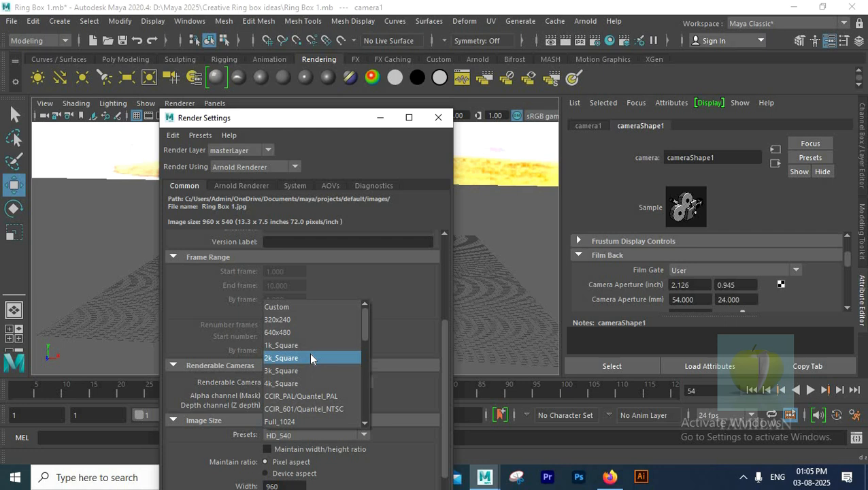
pyautogui.scroll(-2, 326, 365)
pyautogui.click(316, 402)
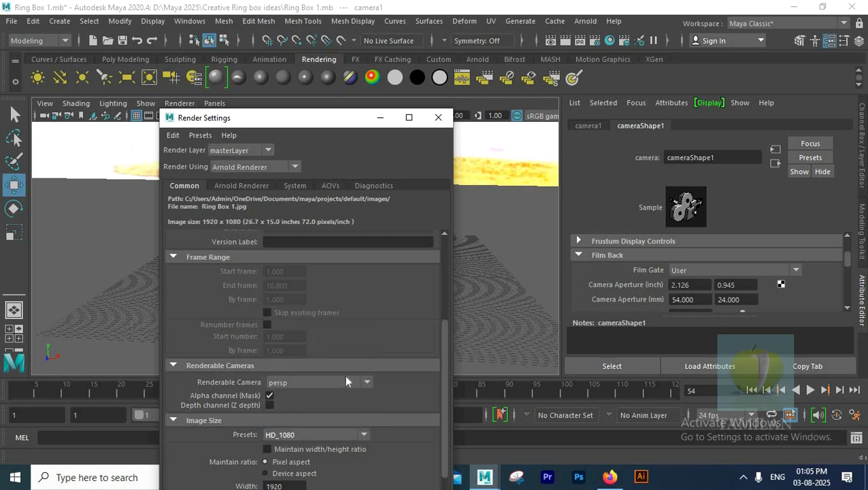
# - Set the Arnold sampling to Camera (AA) 5, Diffuse 3 and Specular 3, and close the render settings
pyautogui.click(239, 185)
pyautogui.write('5')
pyautogui.press('Tab')
pyautogui.press('Tab')
pyautogui.write('3')
pyautogui.press('Return')
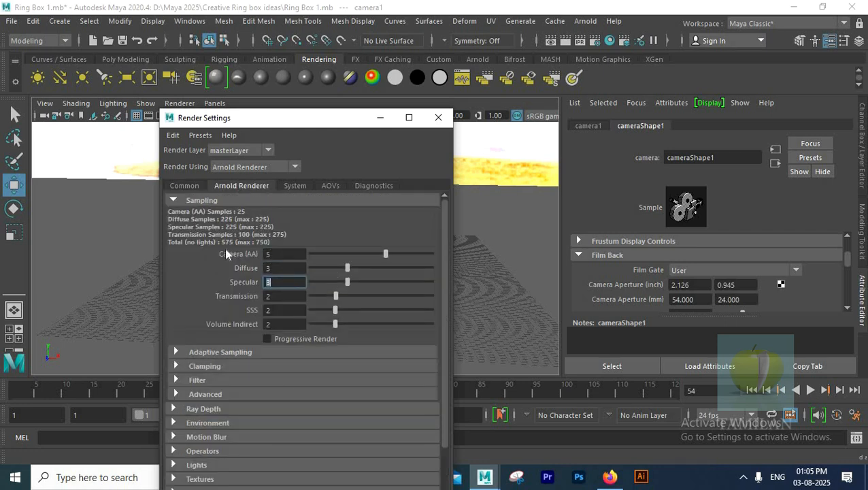
pyautogui.click(438, 117)
# - Look through camera1 and aim it at the ring box from a raised angle
pyautogui.click(214, 103)
pyautogui.click(354, 130)
pyautogui.keyDown('alt'); pyautogui.moveTo(262, 257); pyautogui.dragTo(117, 169); pyautogui.keyUp('alt')
pyautogui.hotkey('ctrl', 'a')
# - Show camera1's resolution gate and refine the camera's framing
pyautogui.click(45, 103)
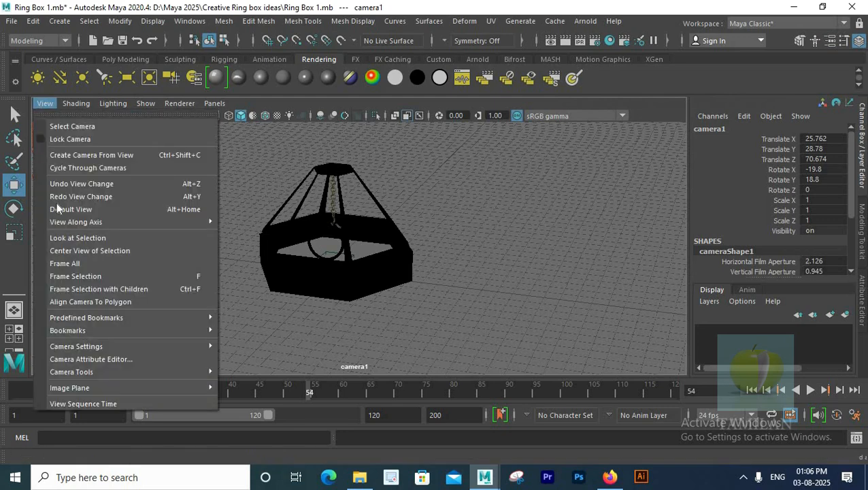
pyautogui.moveTo(100, 349)
pyautogui.click(259, 343)
pyautogui.keyDown('alt'); pyautogui.moveTo(339, 203); pyautogui.dragTo(353, 280); pyautogui.keyUp('alt')
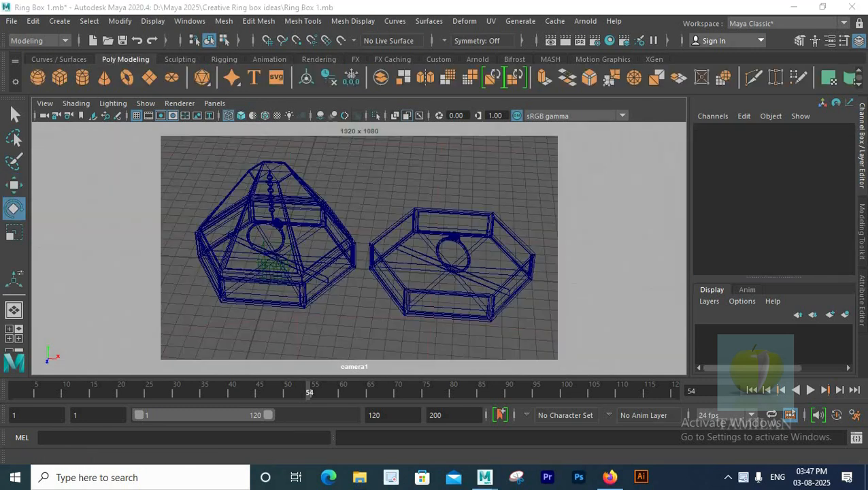
# - Render camera1's view of both ring boxes in the Arnold RenderView and fit the image for inspection
pyautogui.click(585, 21)
pyautogui.click(597, 56)
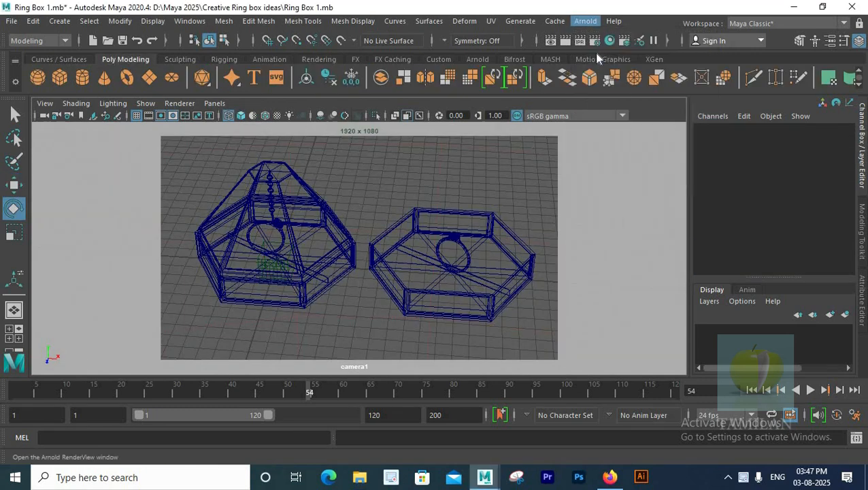
pyautogui.scroll(4, 592, 103)
pyautogui.scroll(-2, 595, 118)
pyautogui.moveTo(734, 173); pyautogui.dragTo(760, 136)
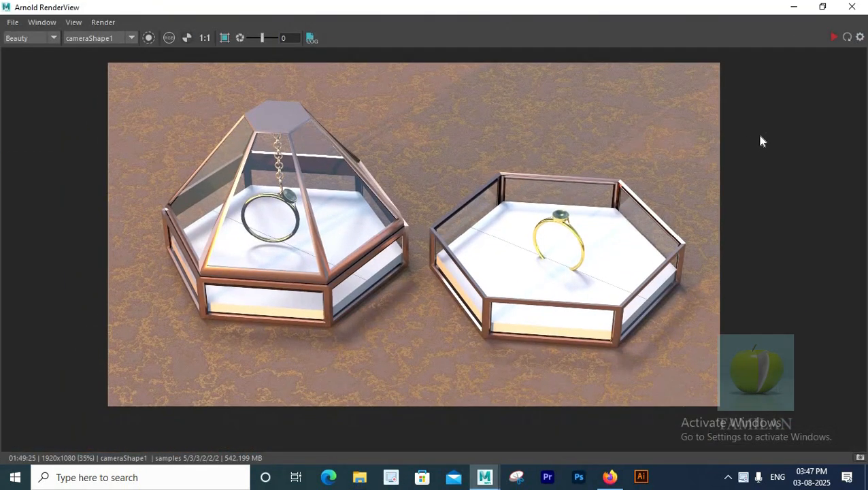